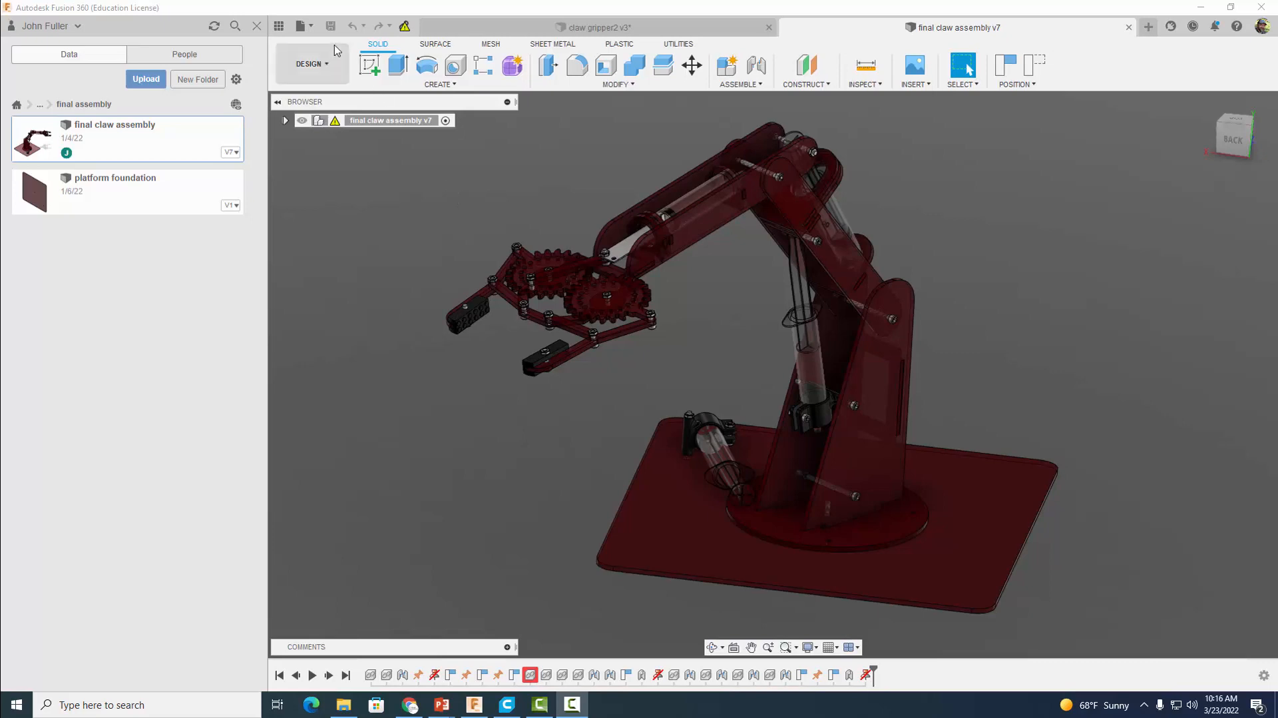
Create a new design and start a sketch on the front origin plane.
left_click(301, 27)
left_click(308, 46)
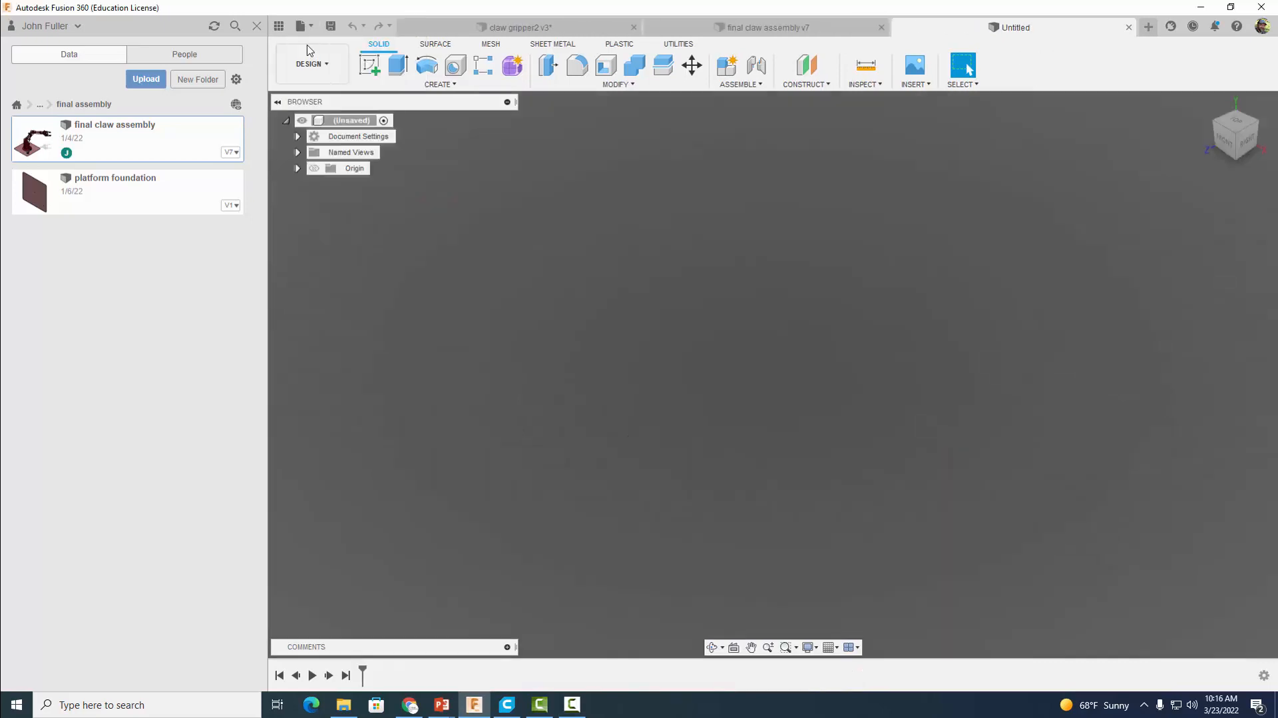
left_click(369, 65)
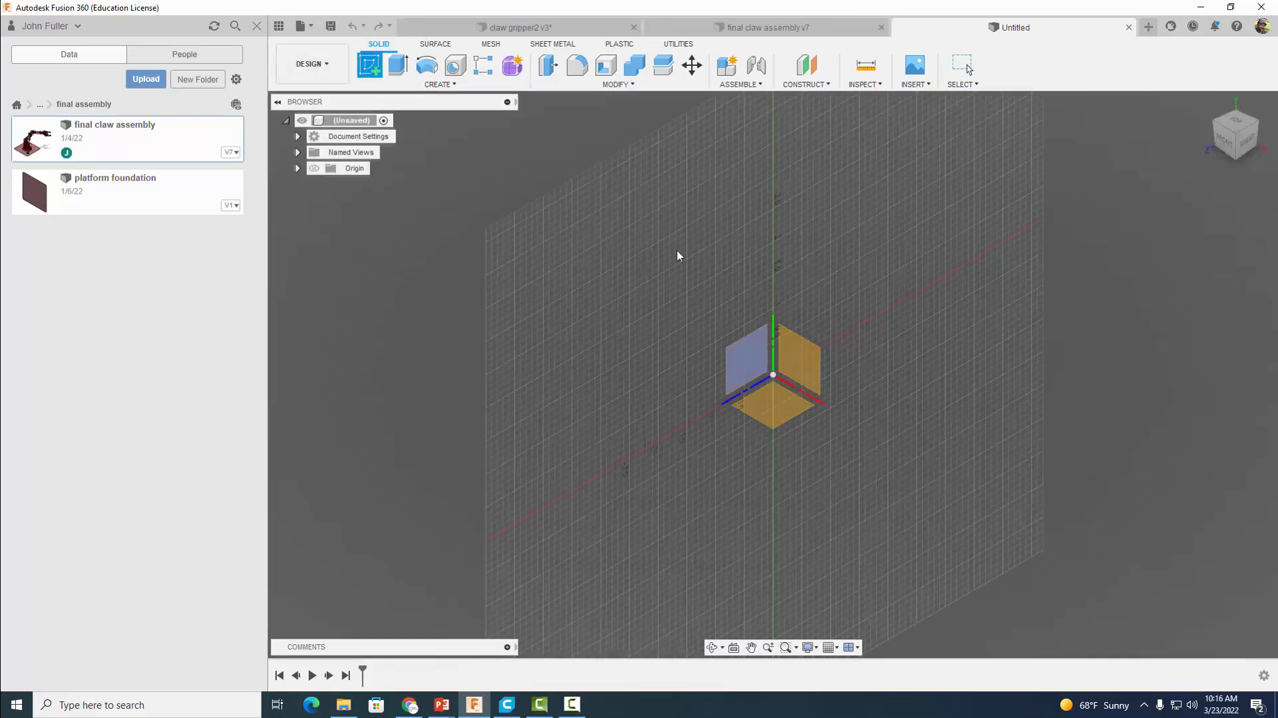
left_click(799, 351)
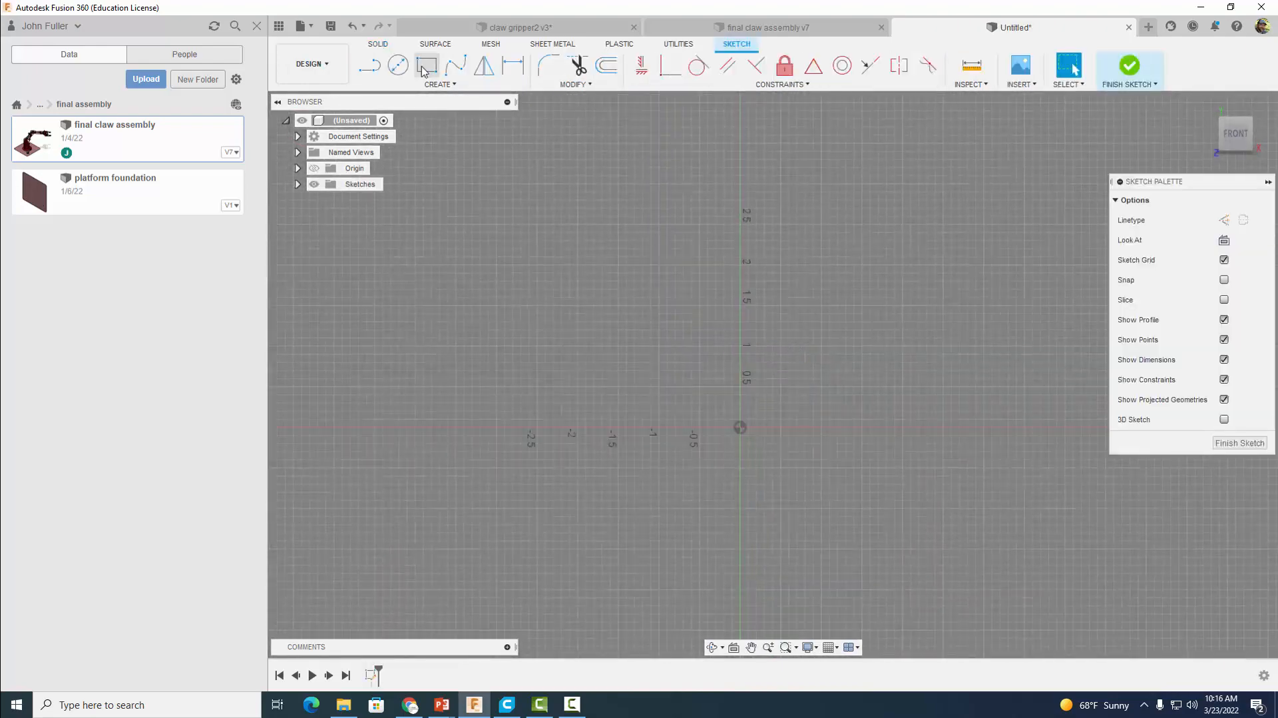
Draw a two-point rectangle from the origin, 0.313 in wide and 1.25 in high.
left_click(426, 65)
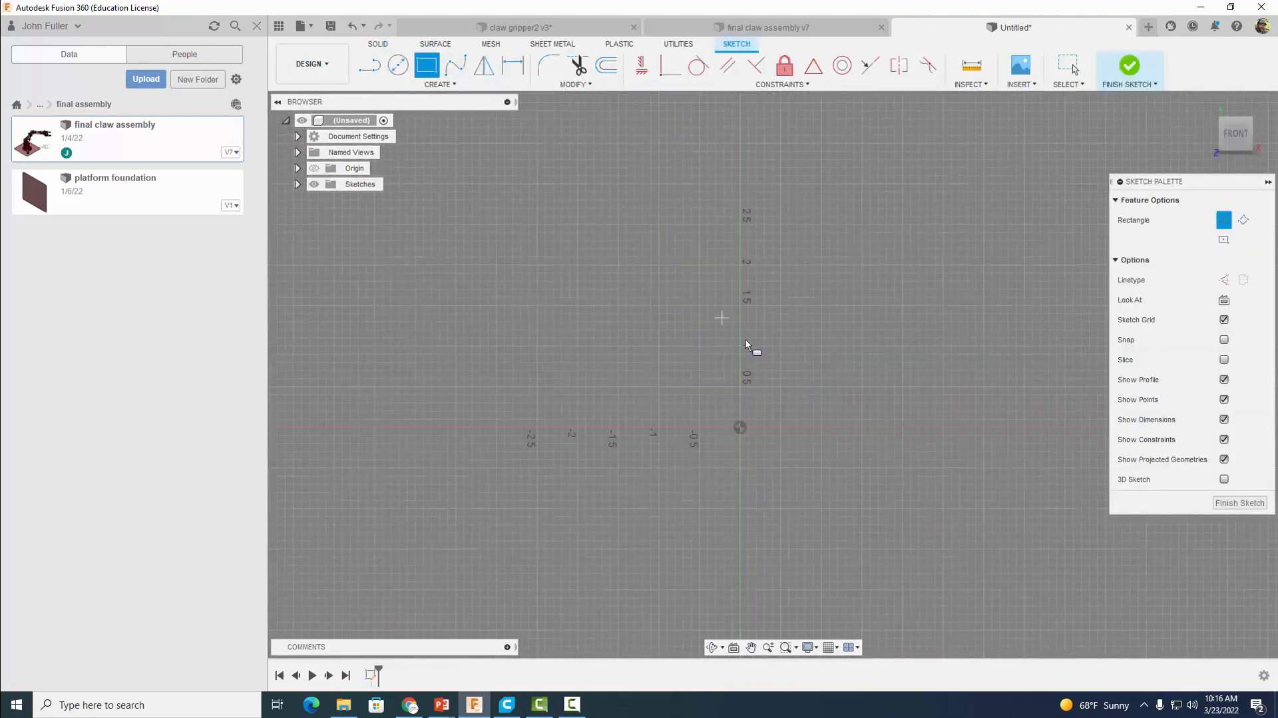
left_click(740, 426)
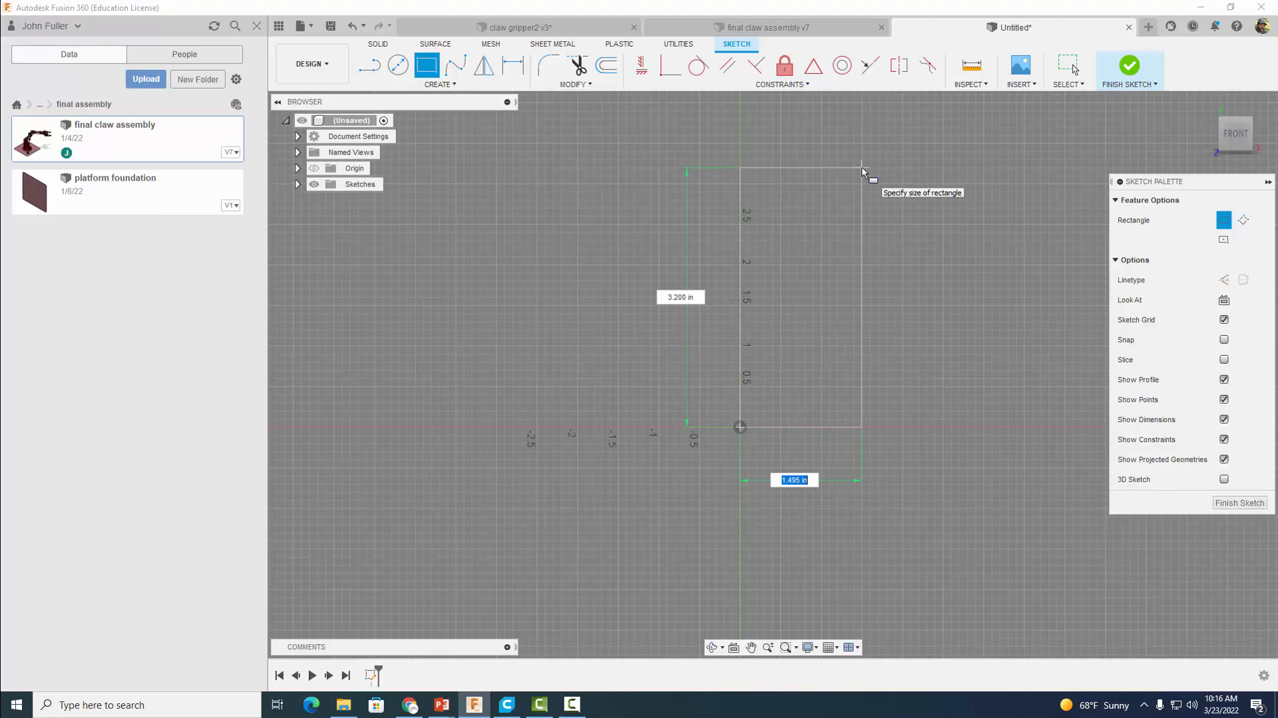
key("BackSpace")
type(".313")
key("Tab")
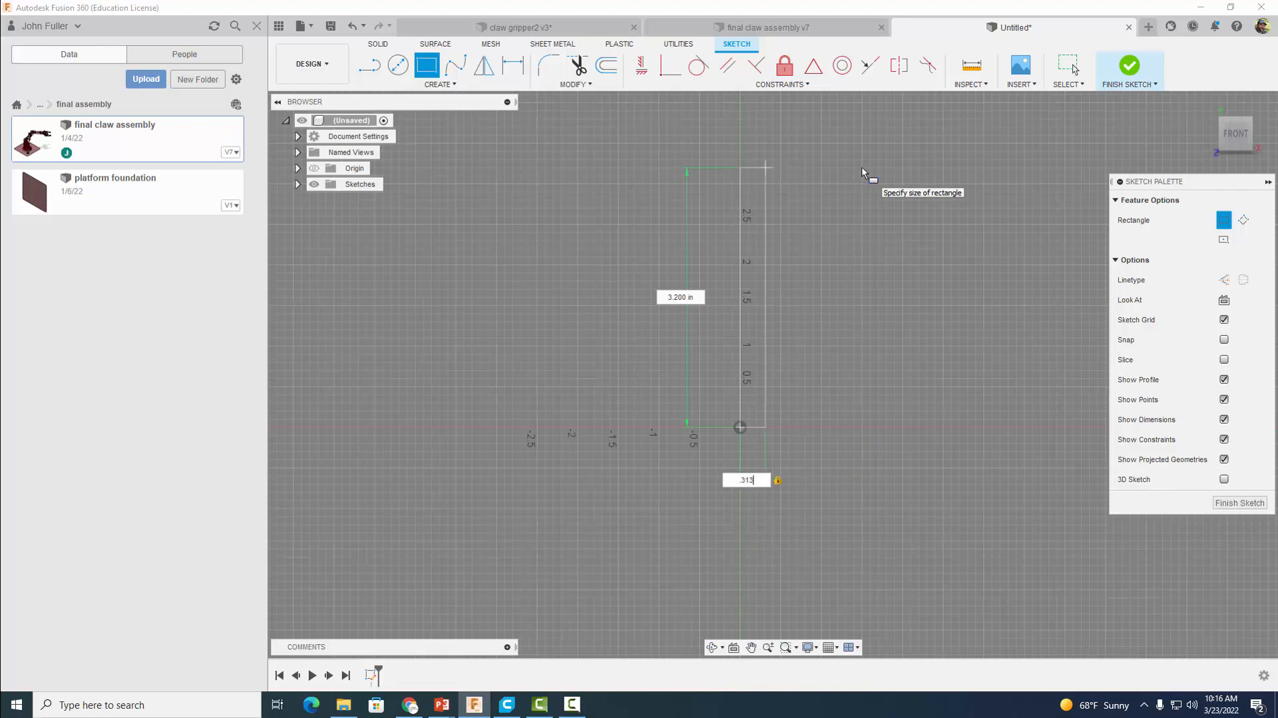
key("Tab")
type("1.25")
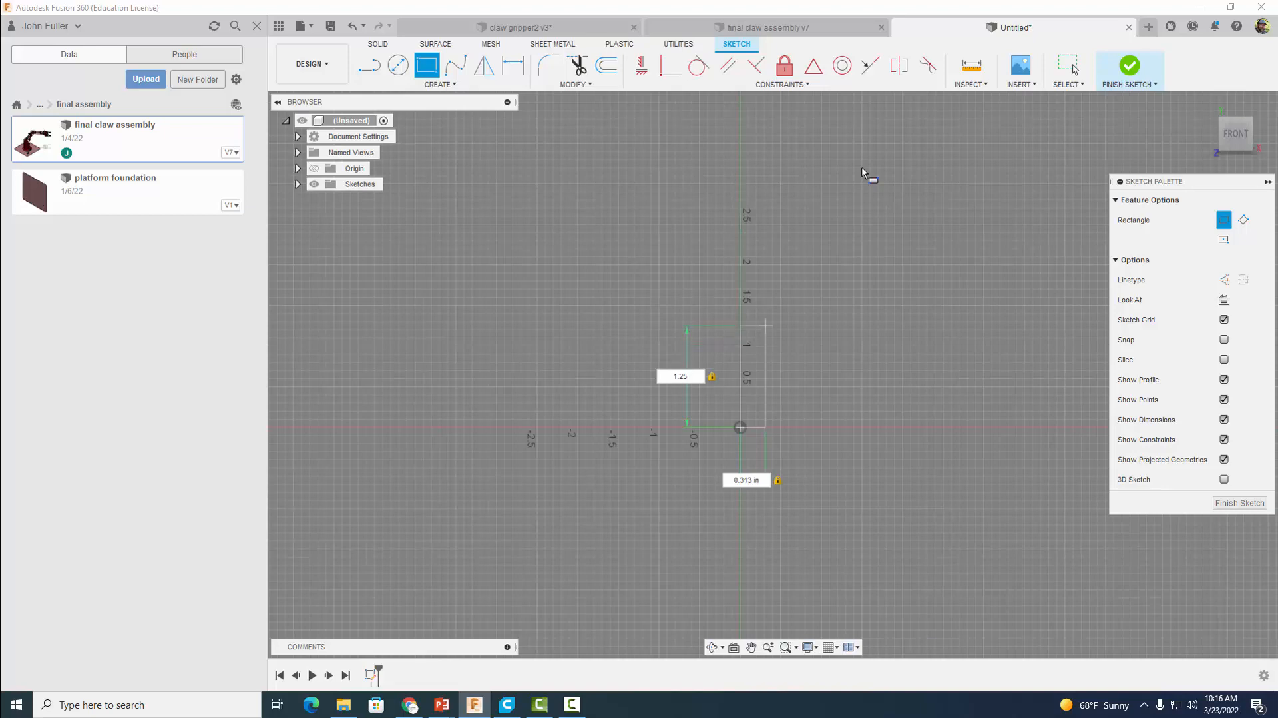
key("Return")
Draw a 3-point arc of about 1.1 in radius from the right edge, about 0.08 in below its upper end, to the rectangle's upper-left corner.
scroll(751, 352, "up", 5)
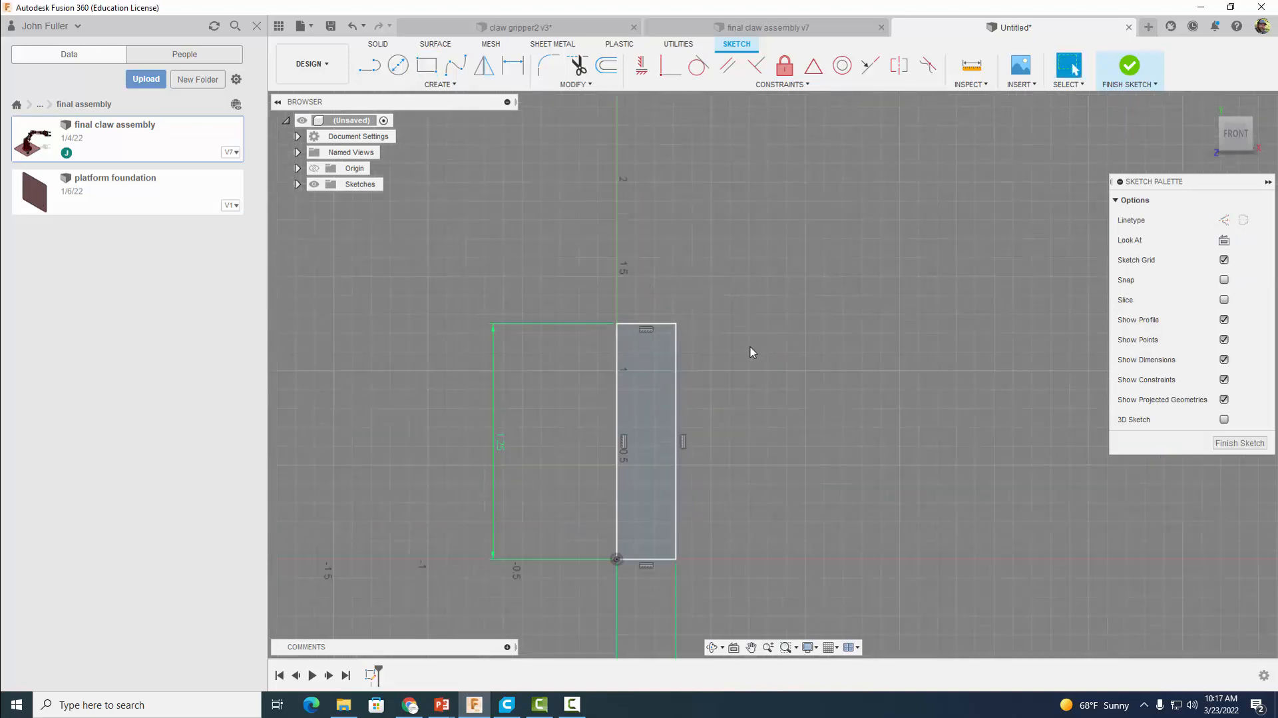
middle_click_drag(684, 431, 749, 346)
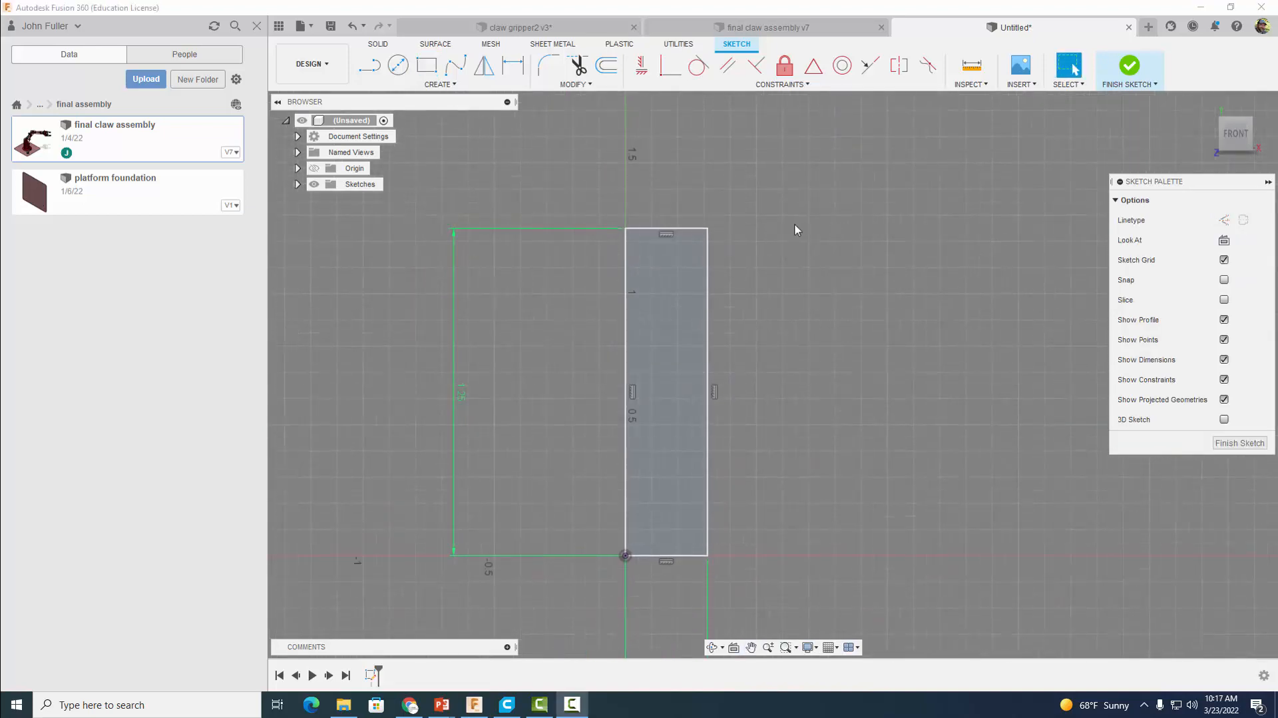
left_click(440, 84)
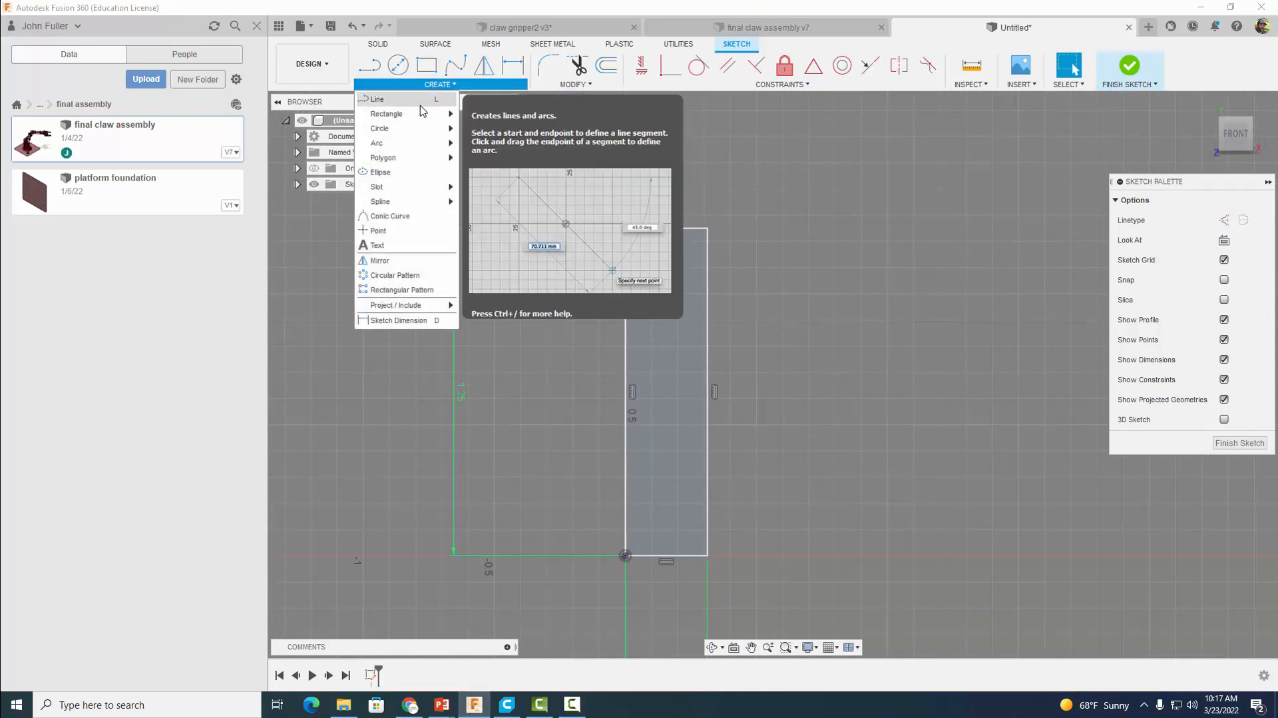
mouse_move(408, 143)
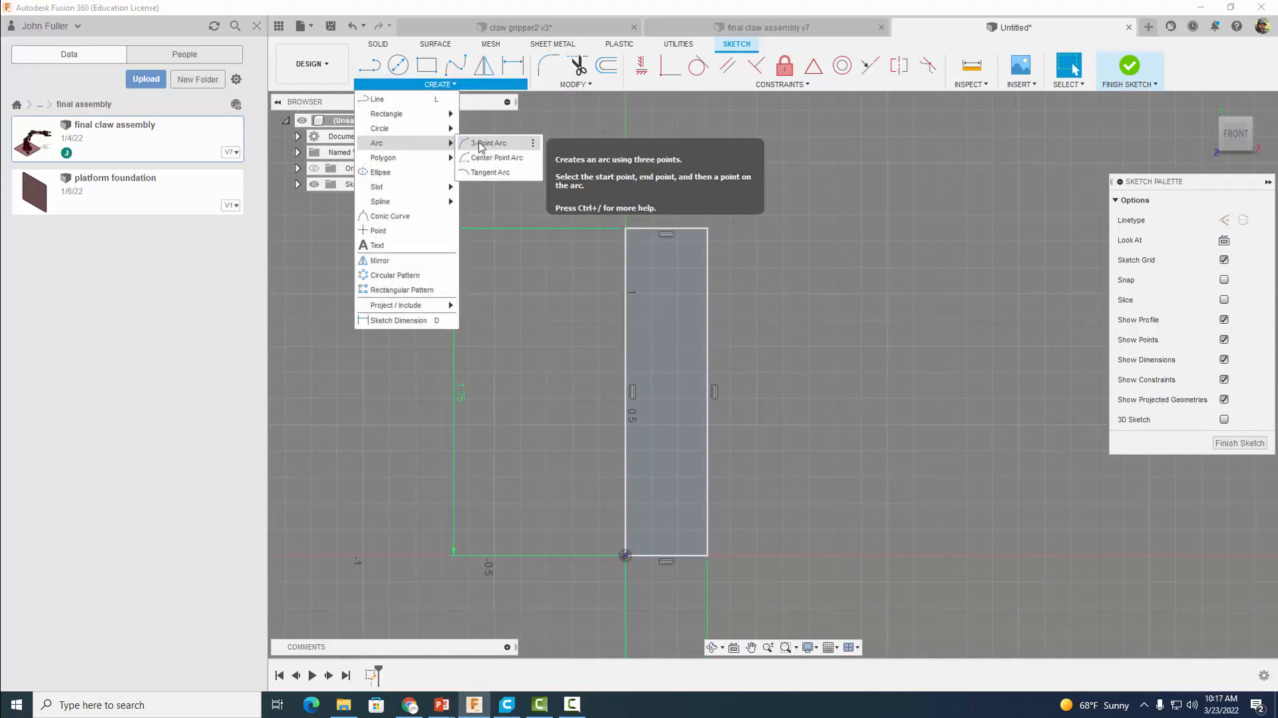
left_click(484, 144)
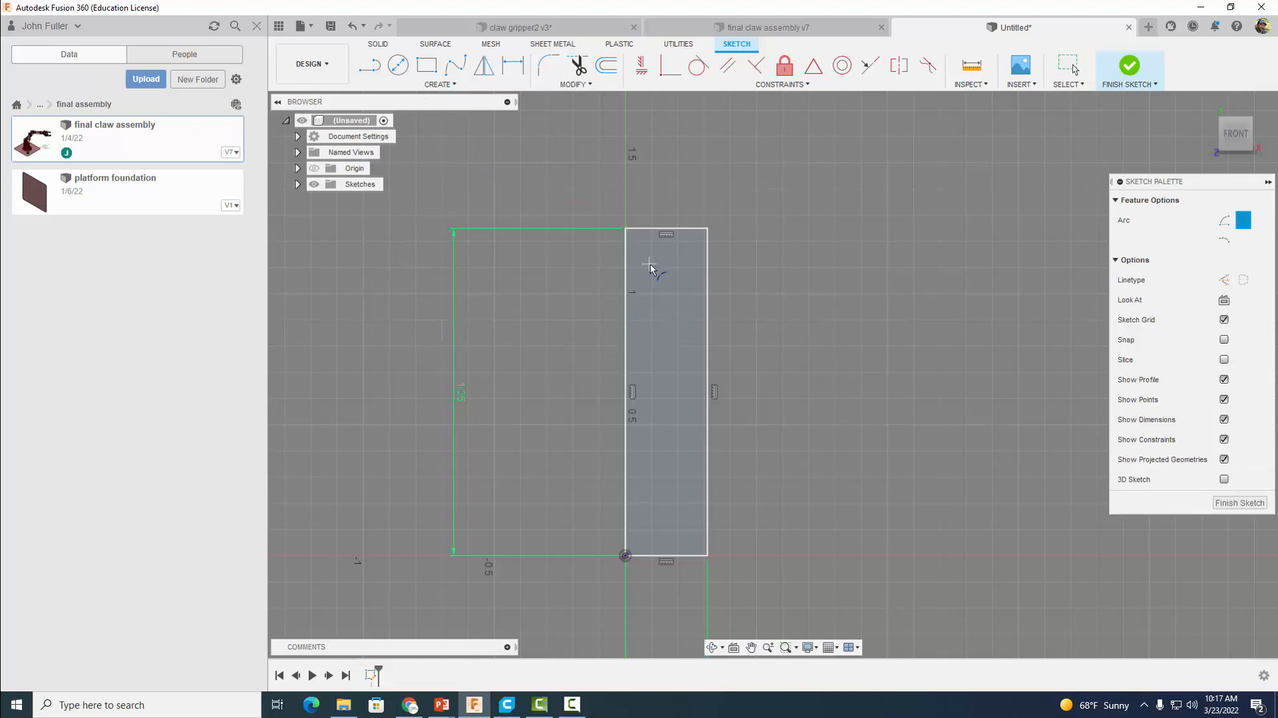
scroll(660, 268, "up", 3)
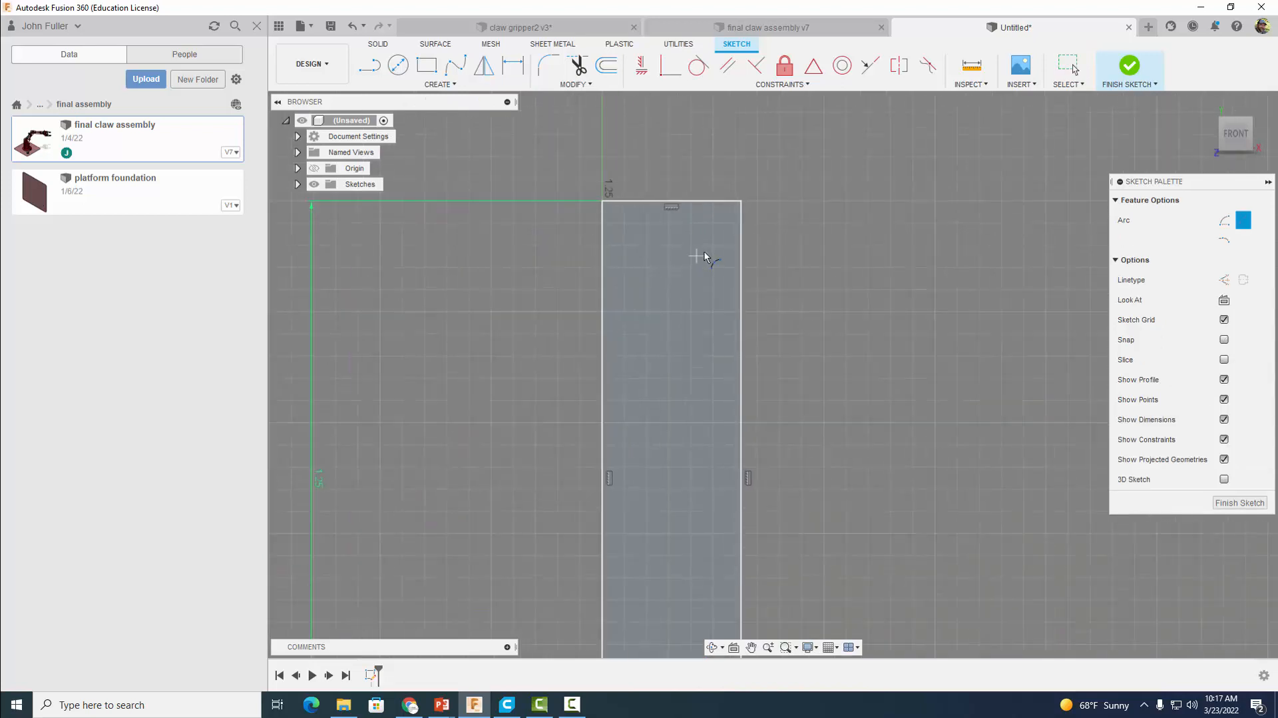
left_click(741, 238)
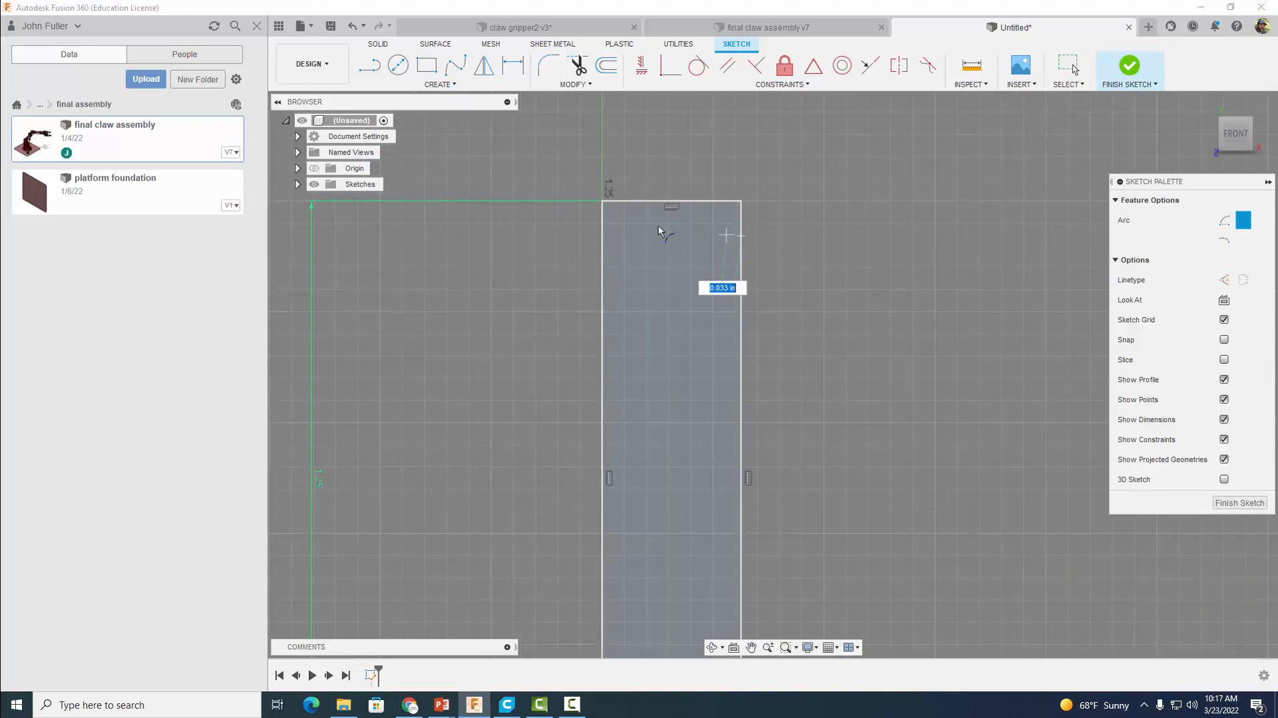
left_click(602, 202)
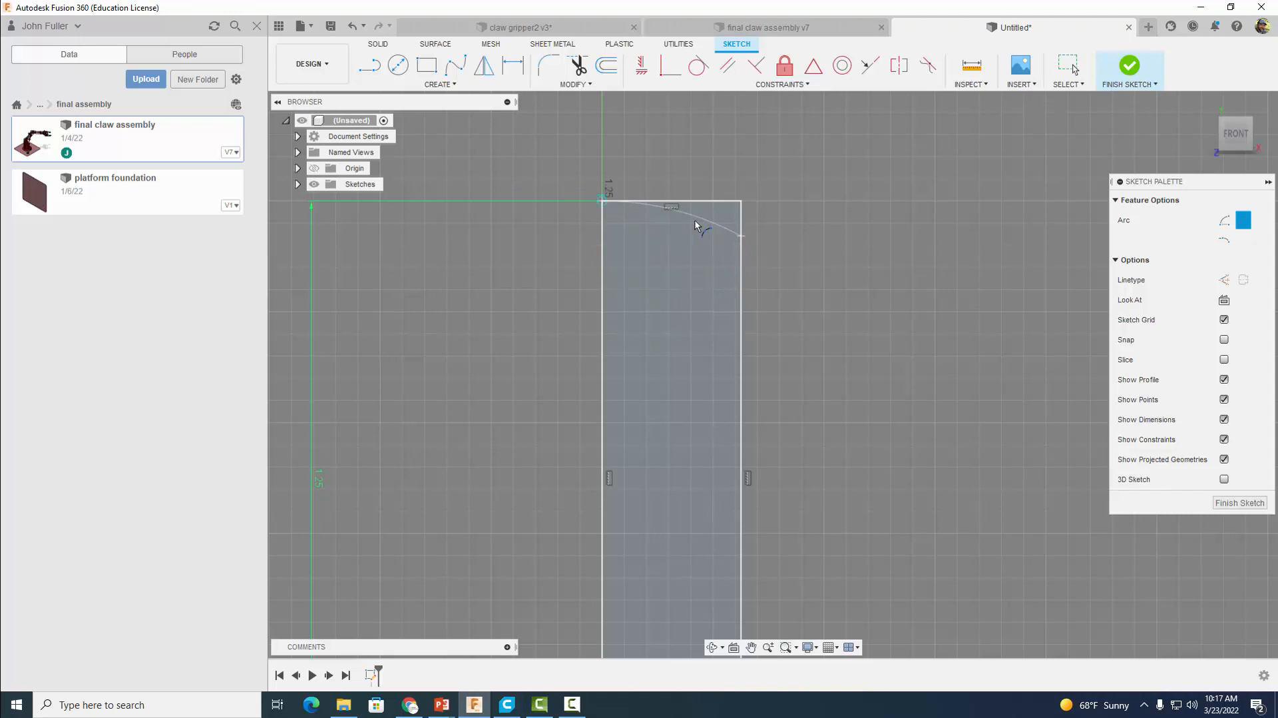
scroll(687, 226, "up", 4)
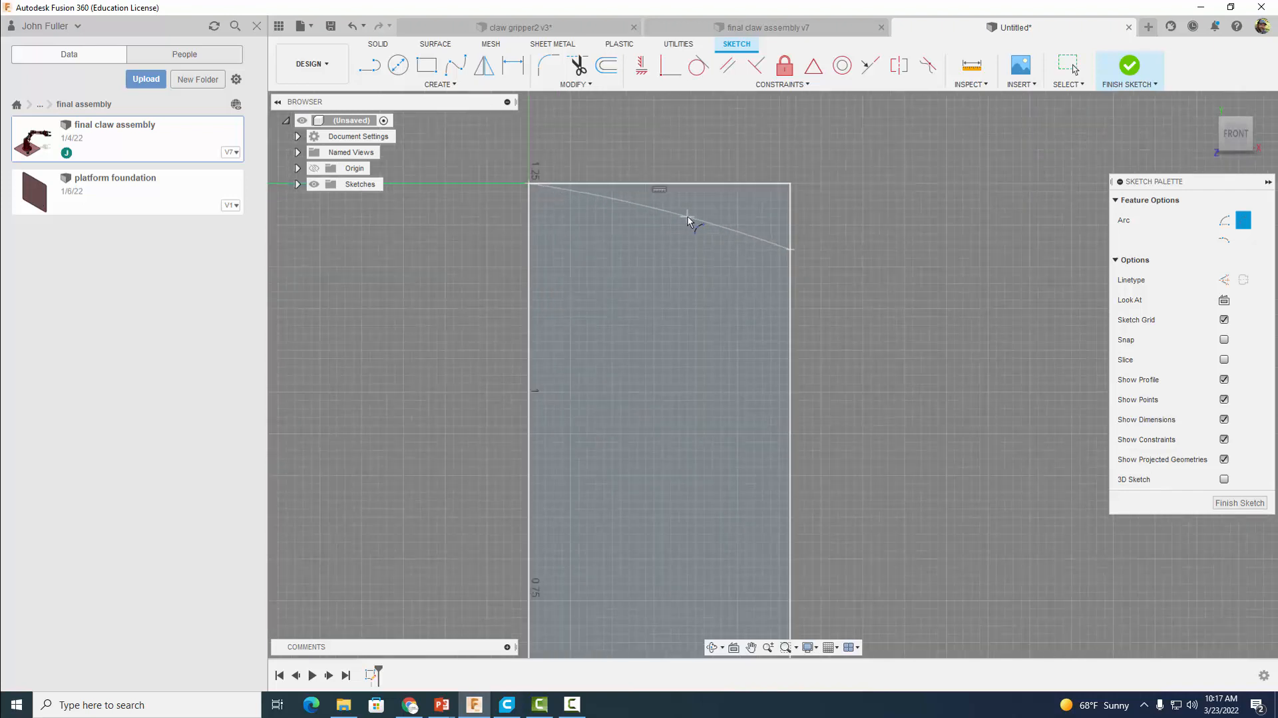
left_click(693, 218)
Dimension the arc's radius at 0.531 in.
left_click(511, 67)
left_click(686, 209)
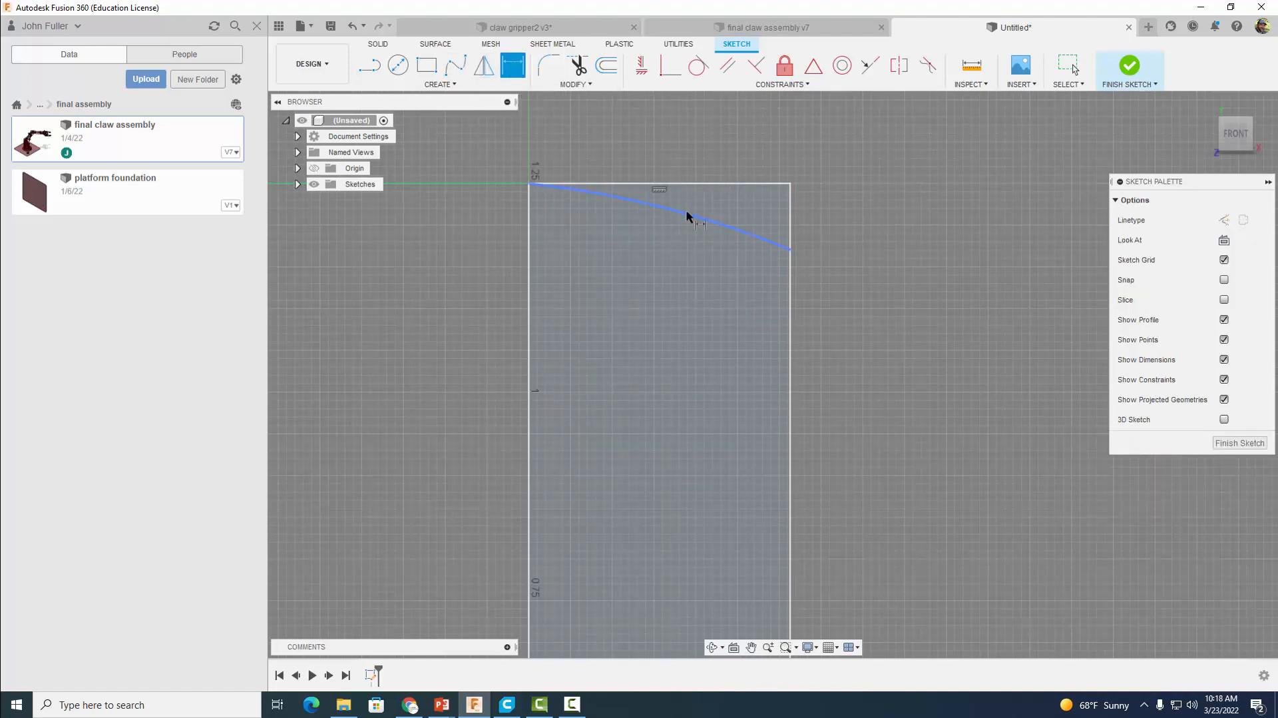
left_click(703, 147)
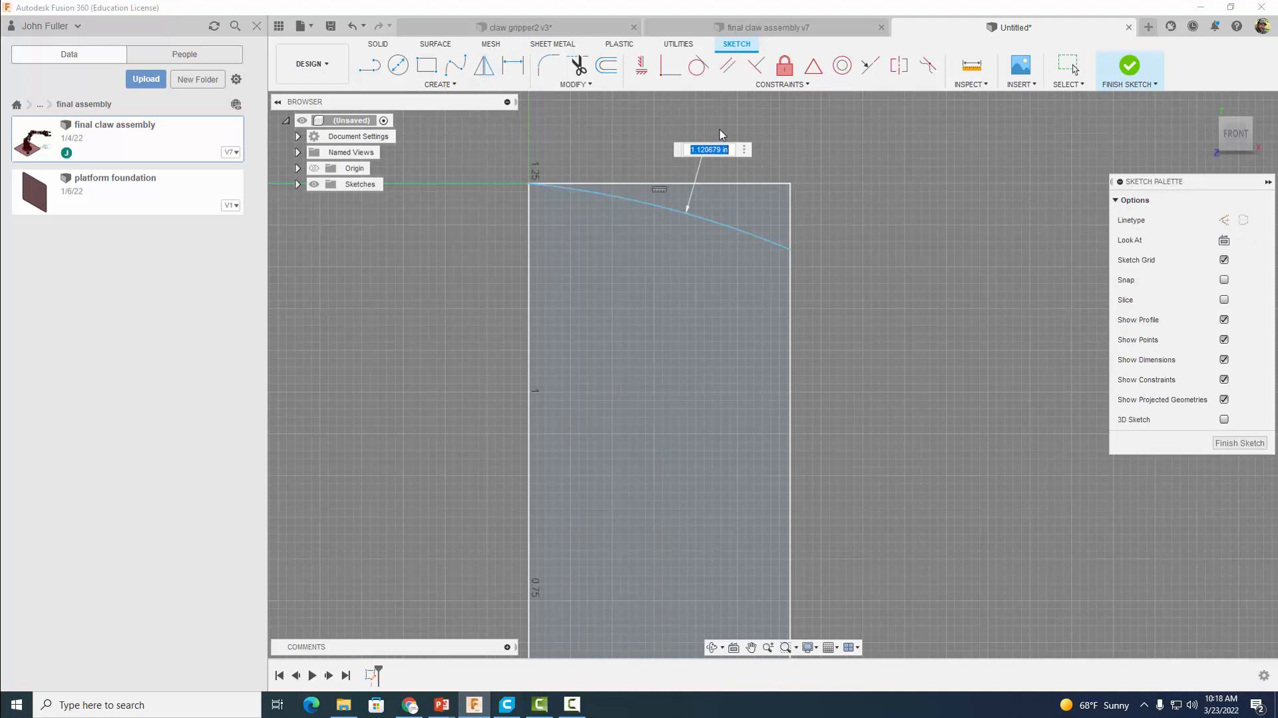
key("BackSpace")
key("Return")
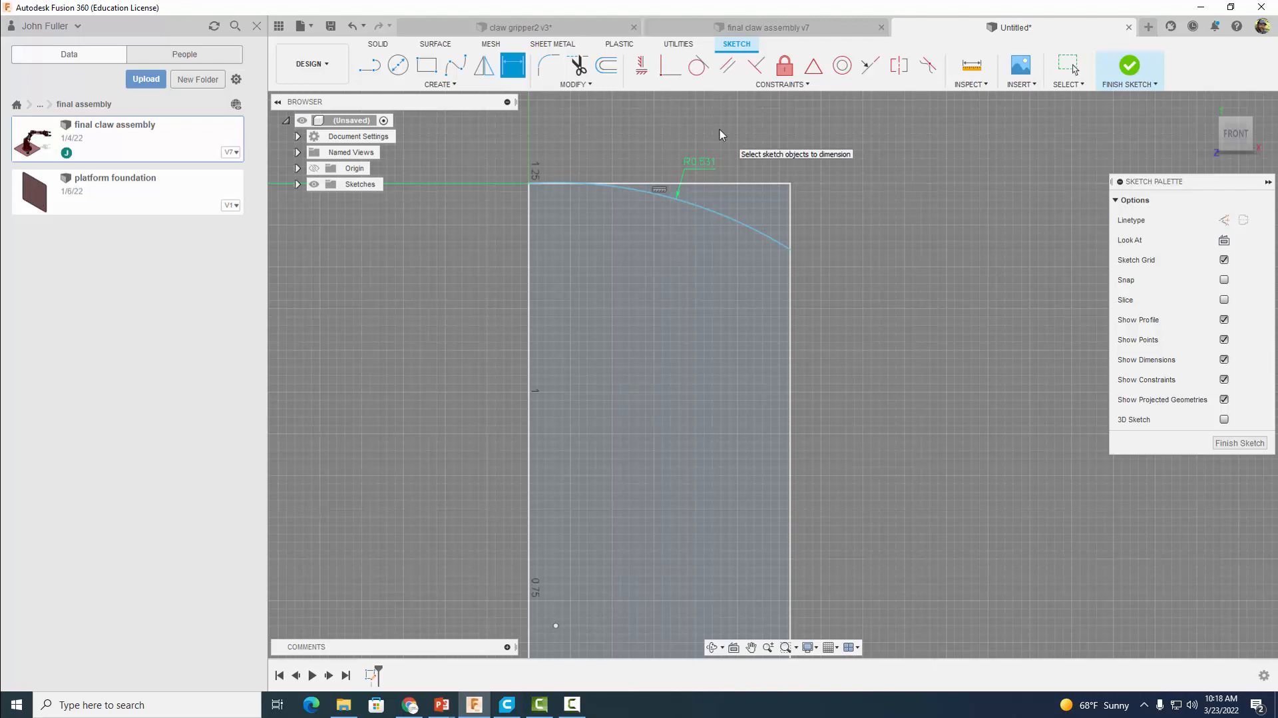
Dimension the vertical distance between the rectangle's upper-right corner and the arc's end at 0.072 in.
left_click(790, 184)
left_click(790, 248)
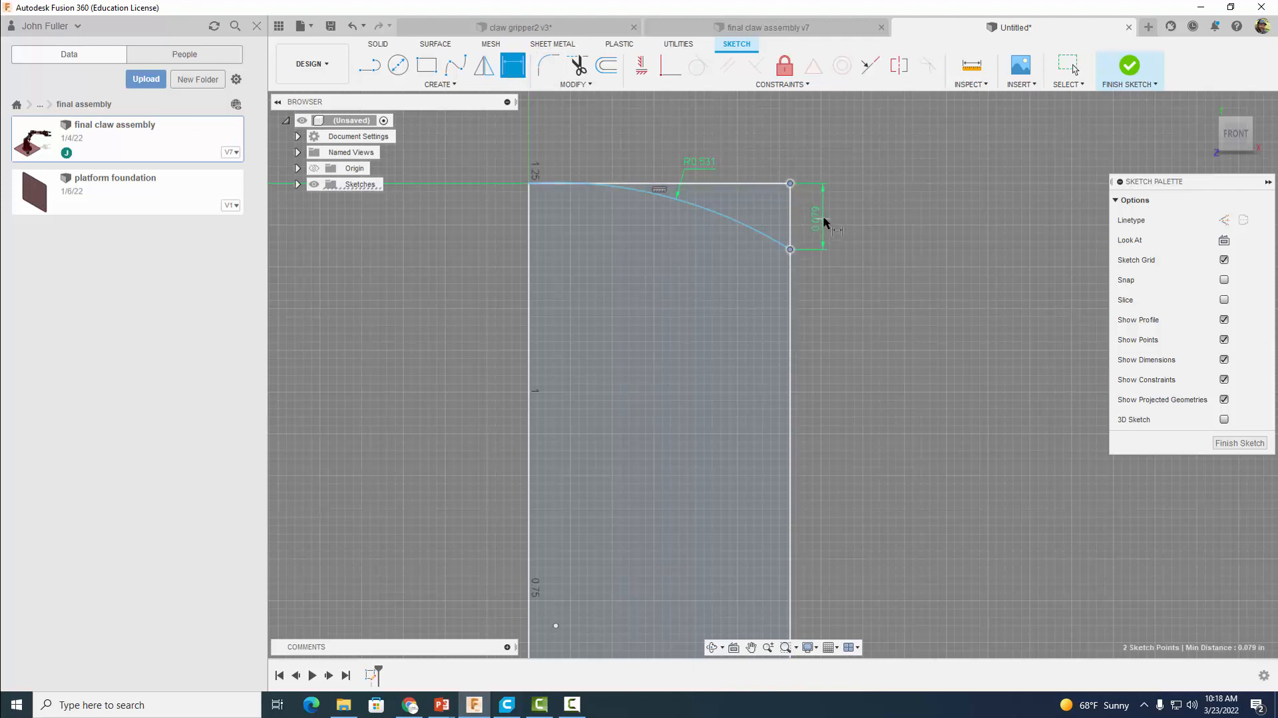
left_click(832, 211)
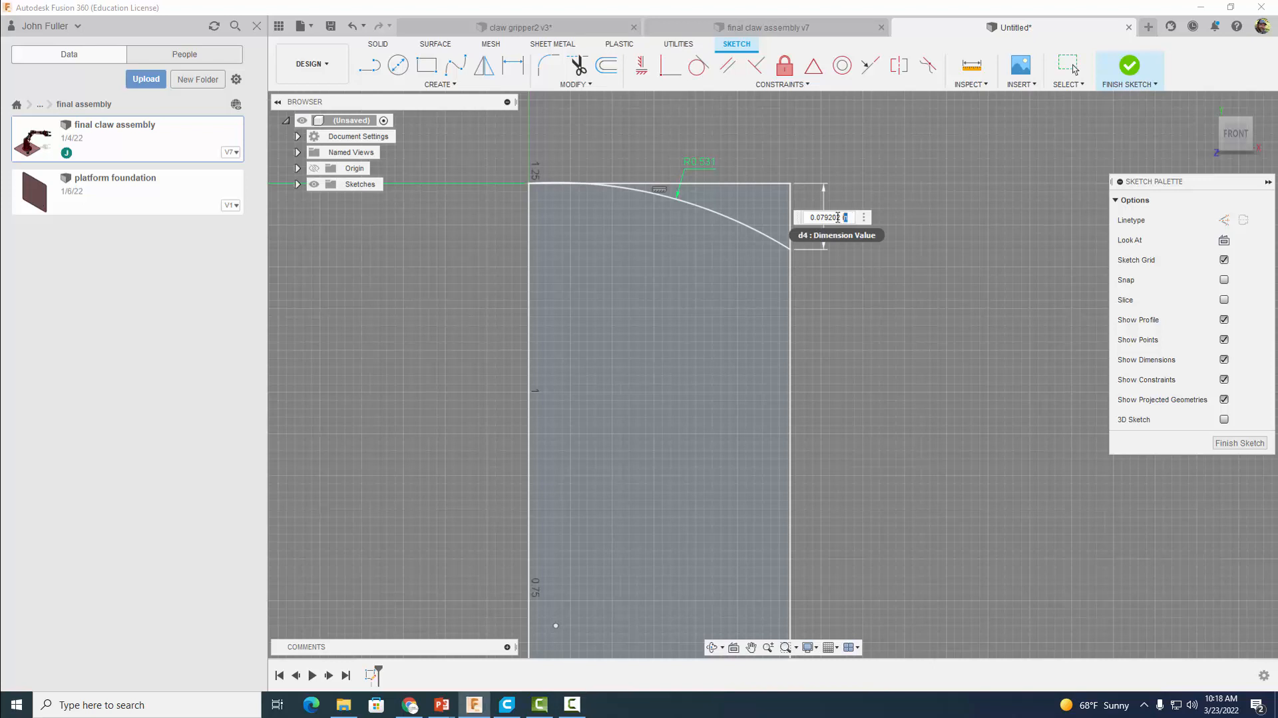
key("BackSpace")
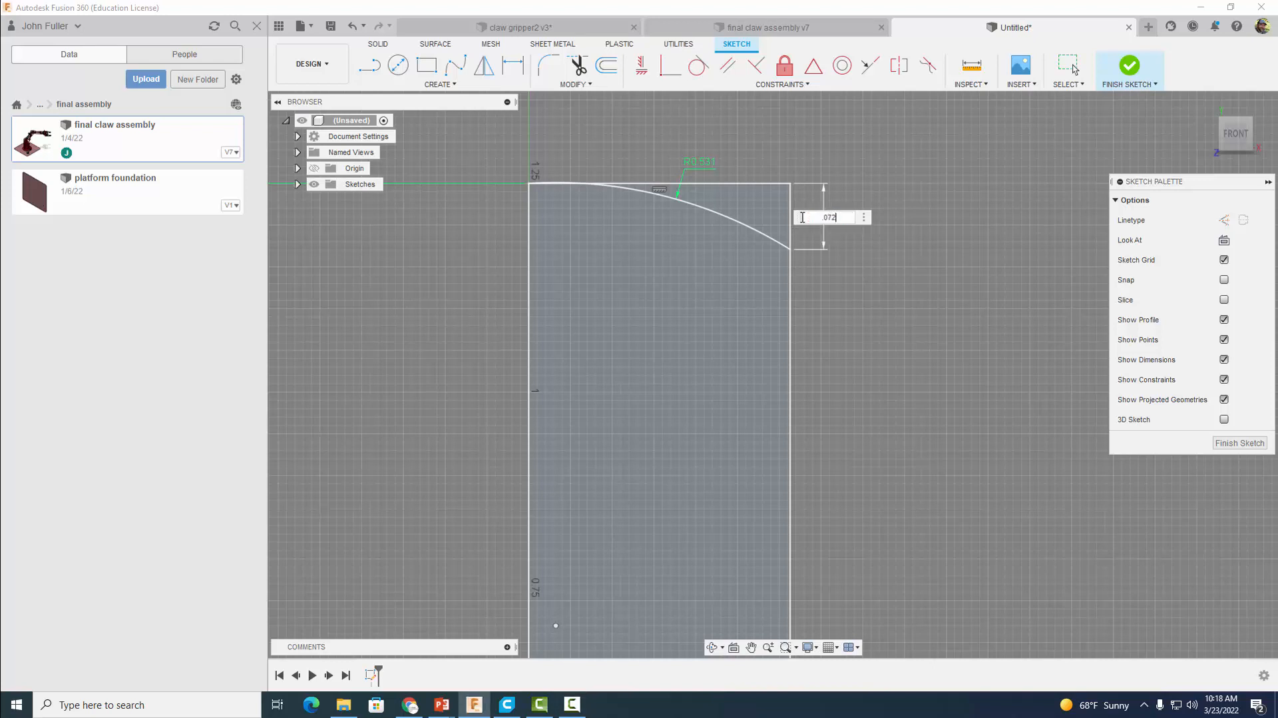
key("Return")
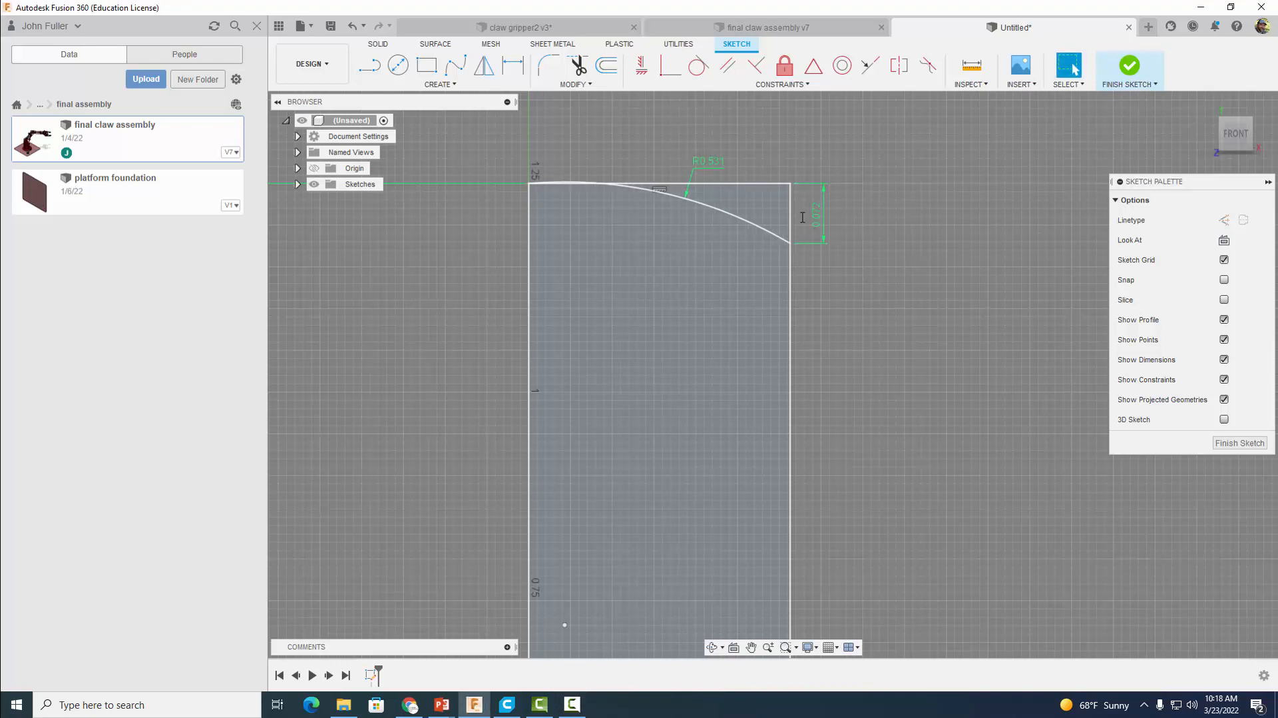
Trim away the rectangle's top edge and the piece of the right edge above the arc's end.
left_click(577, 67)
left_click(749, 184)
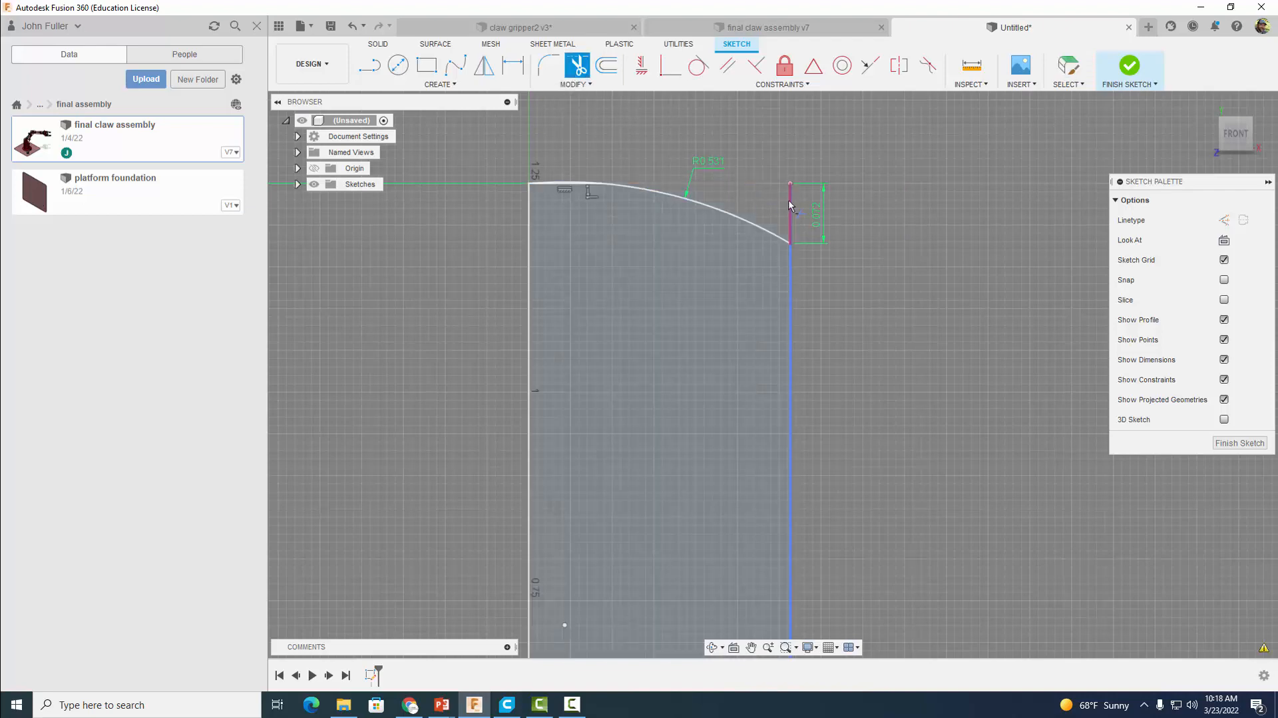
left_click(790, 207)
scroll(571, 188, "up", 5)
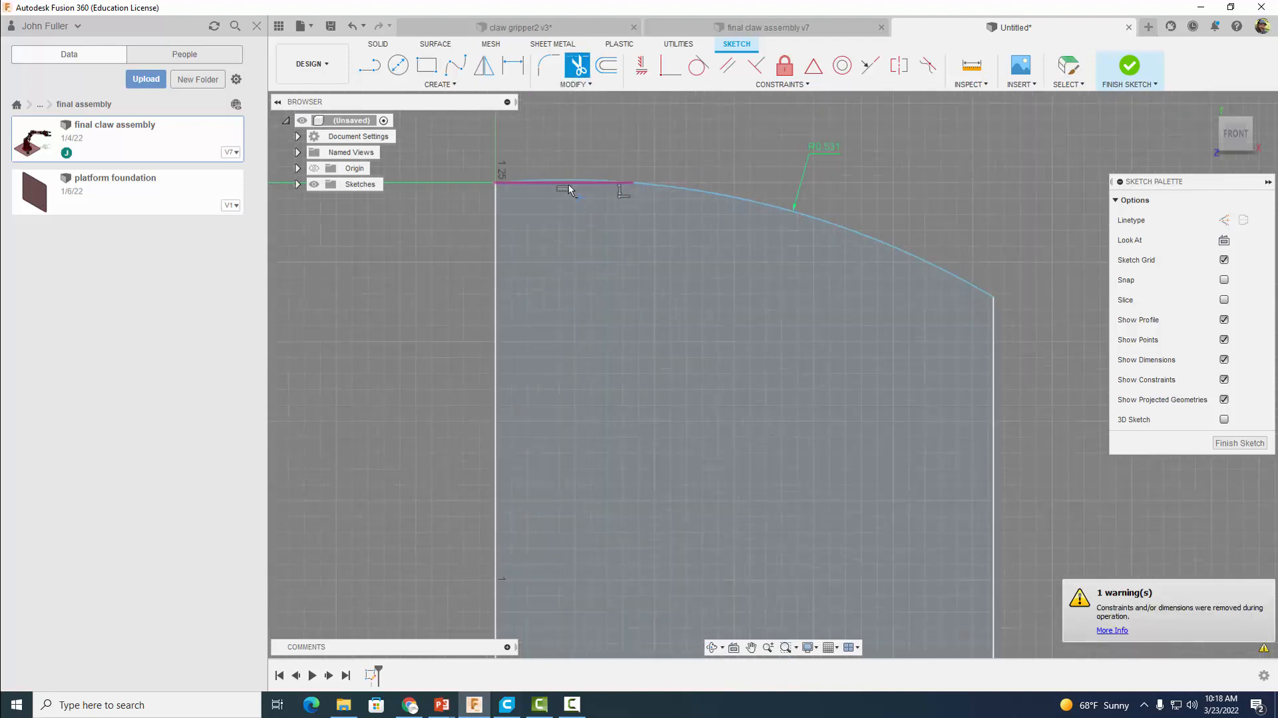
left_click(571, 189)
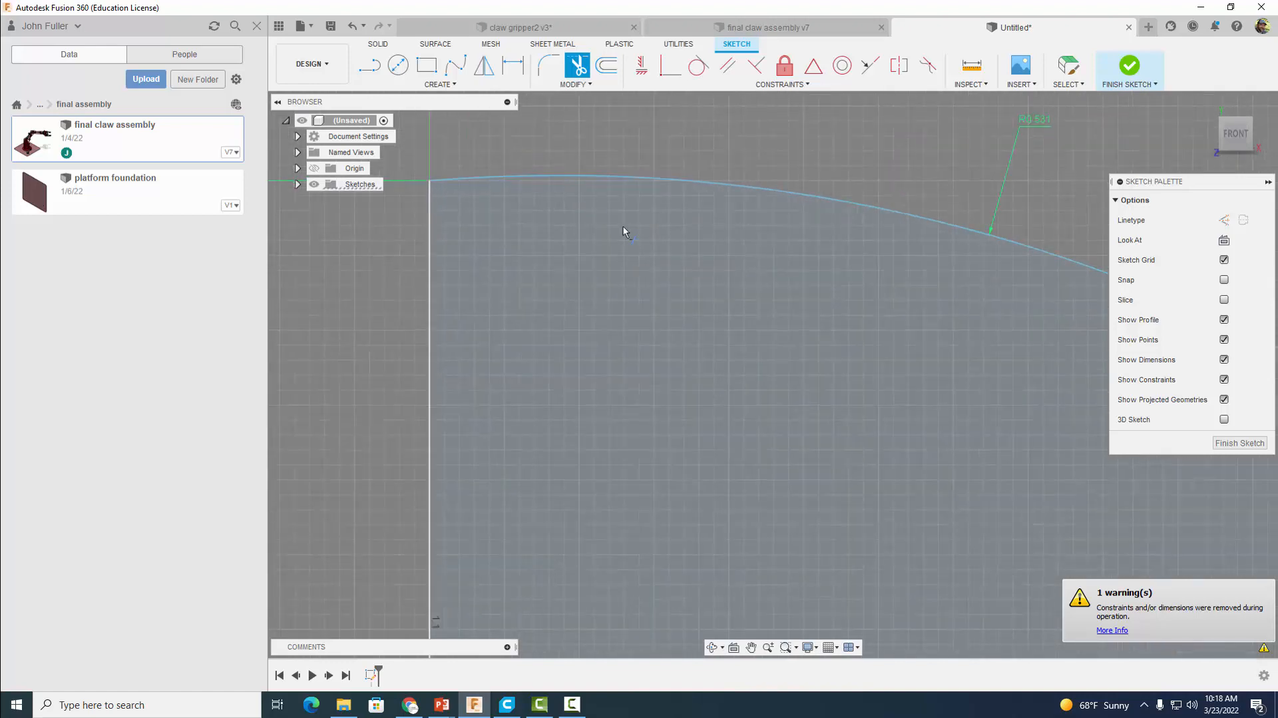
Draw a center-diameter circle inside the profile, centered about 0.15 in right of and 0.56 in above the origin.
scroll(626, 233, "down", 2)
scroll(628, 234, "down", 6)
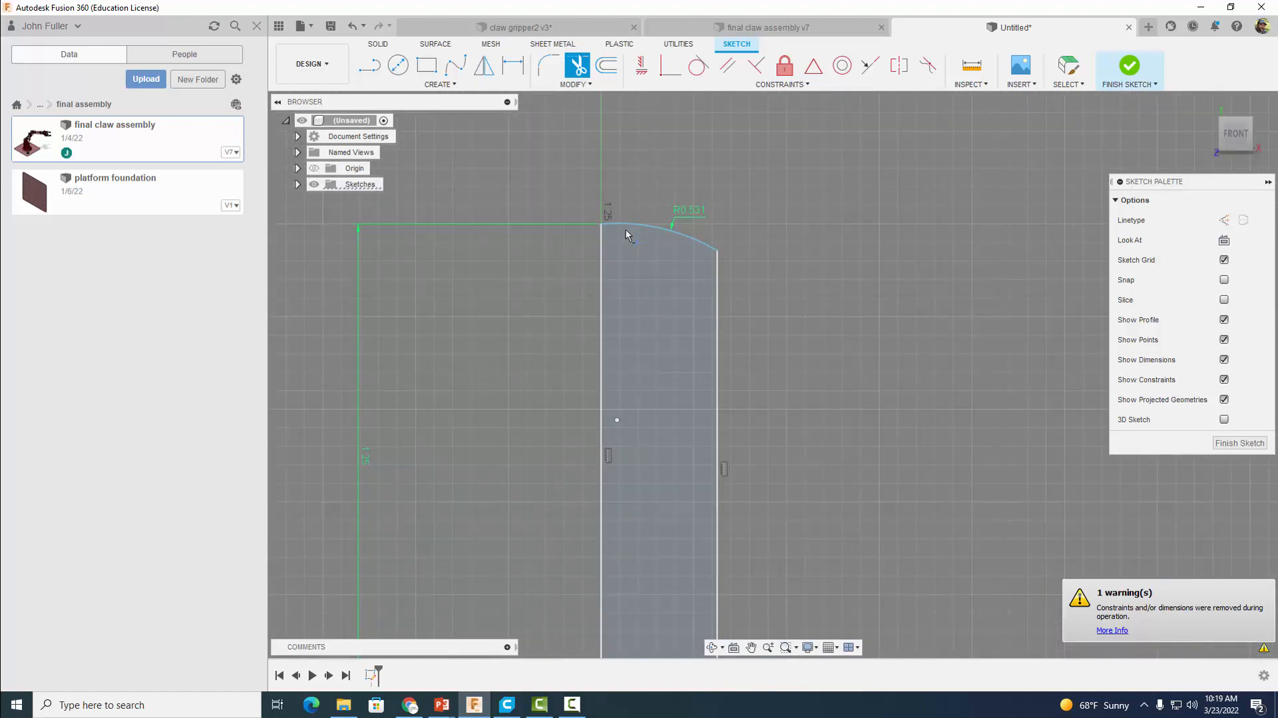
middle_click_drag(741, 295, 824, 231)
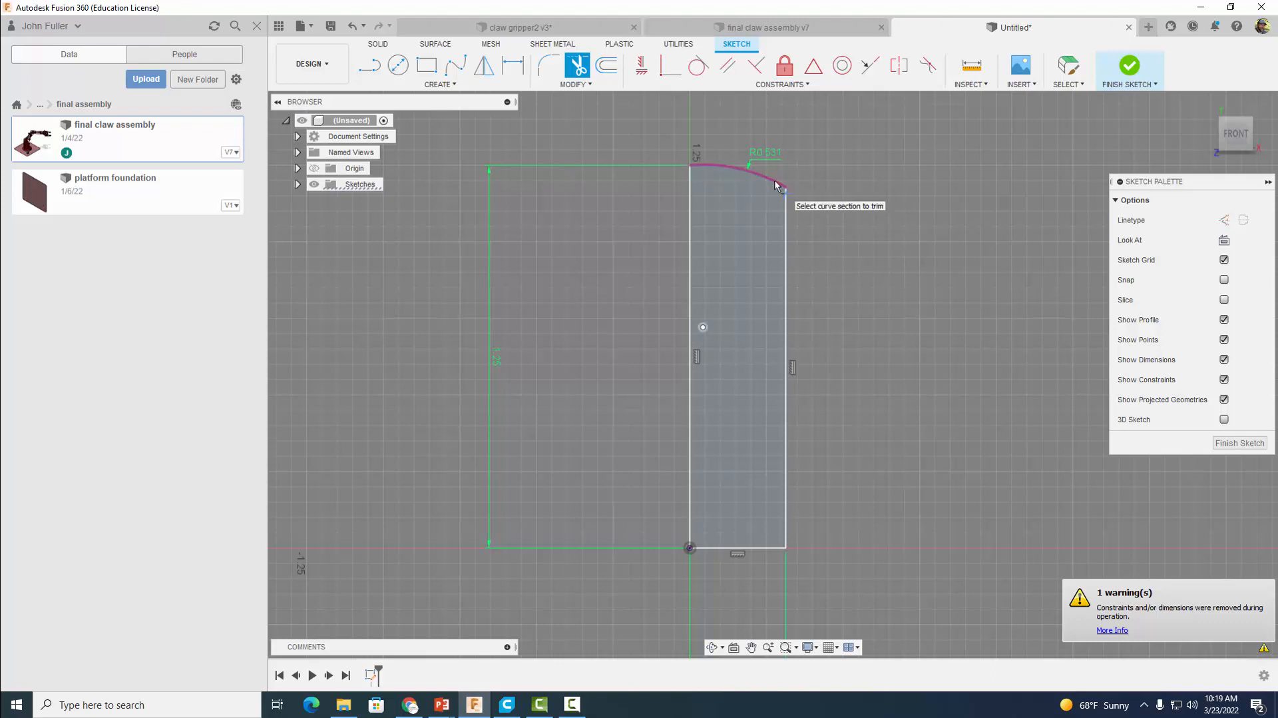
left_click(399, 70)
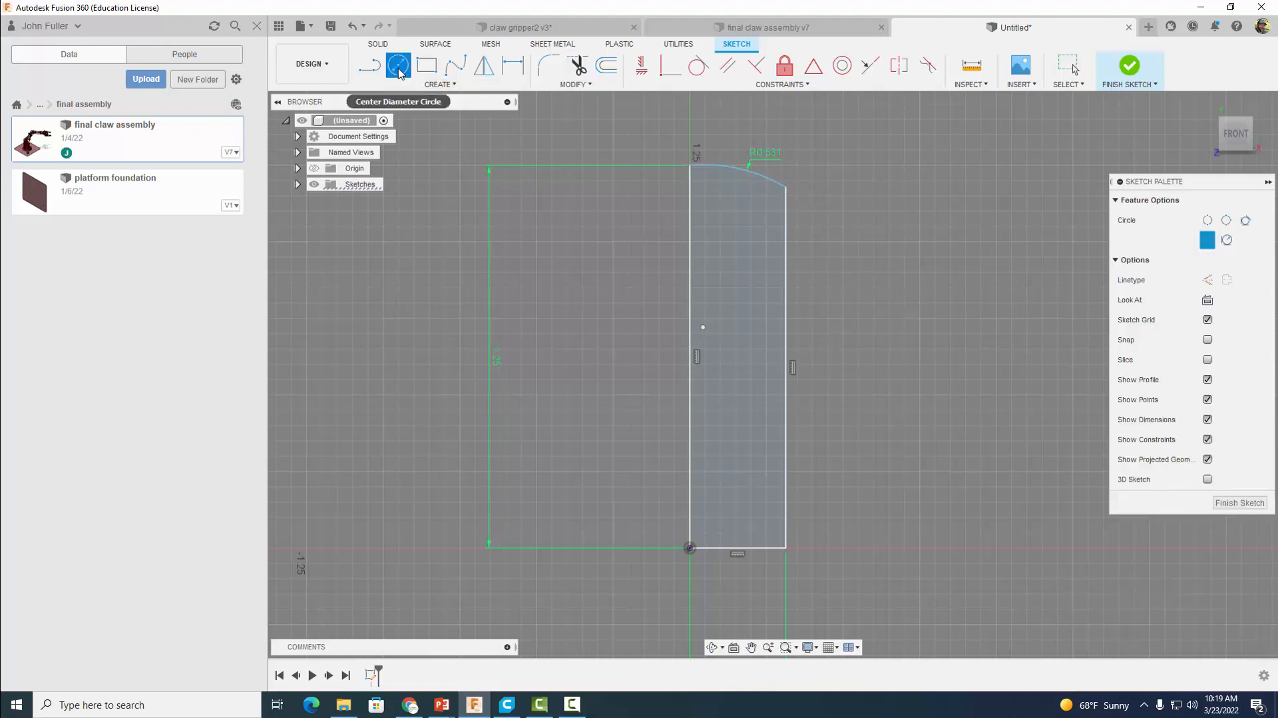
left_click(734, 377)
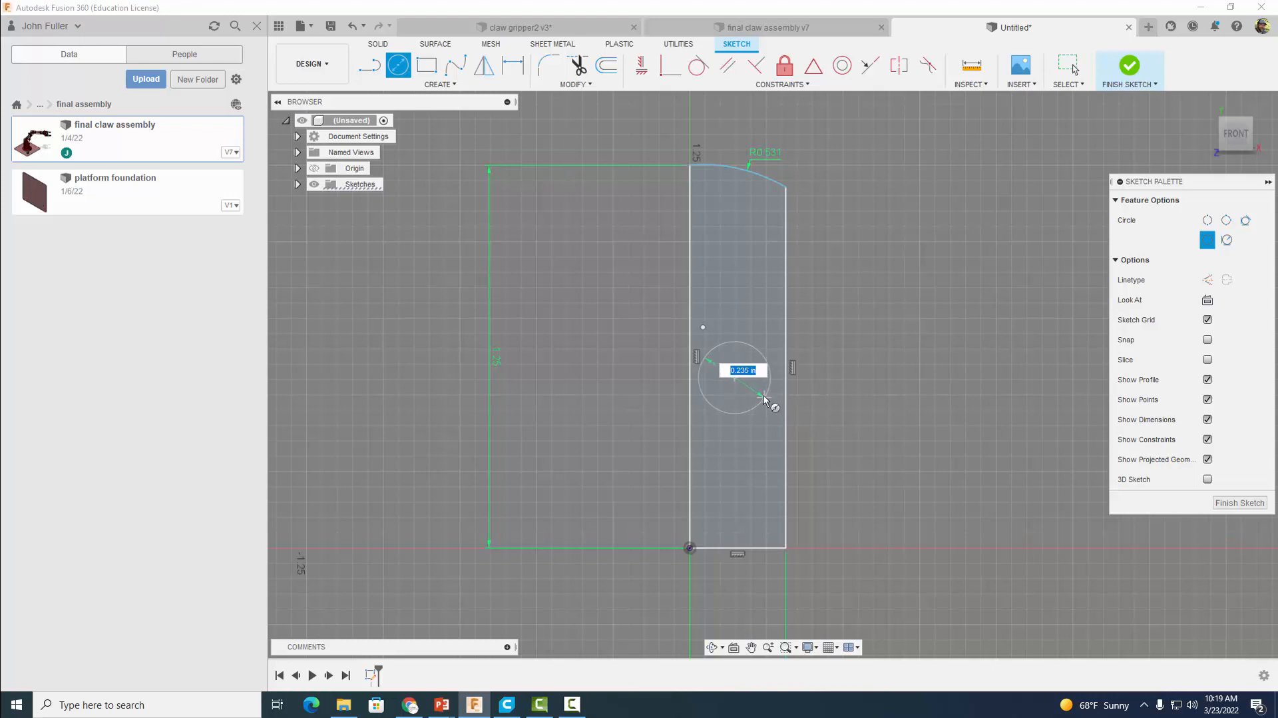
left_click(760, 393)
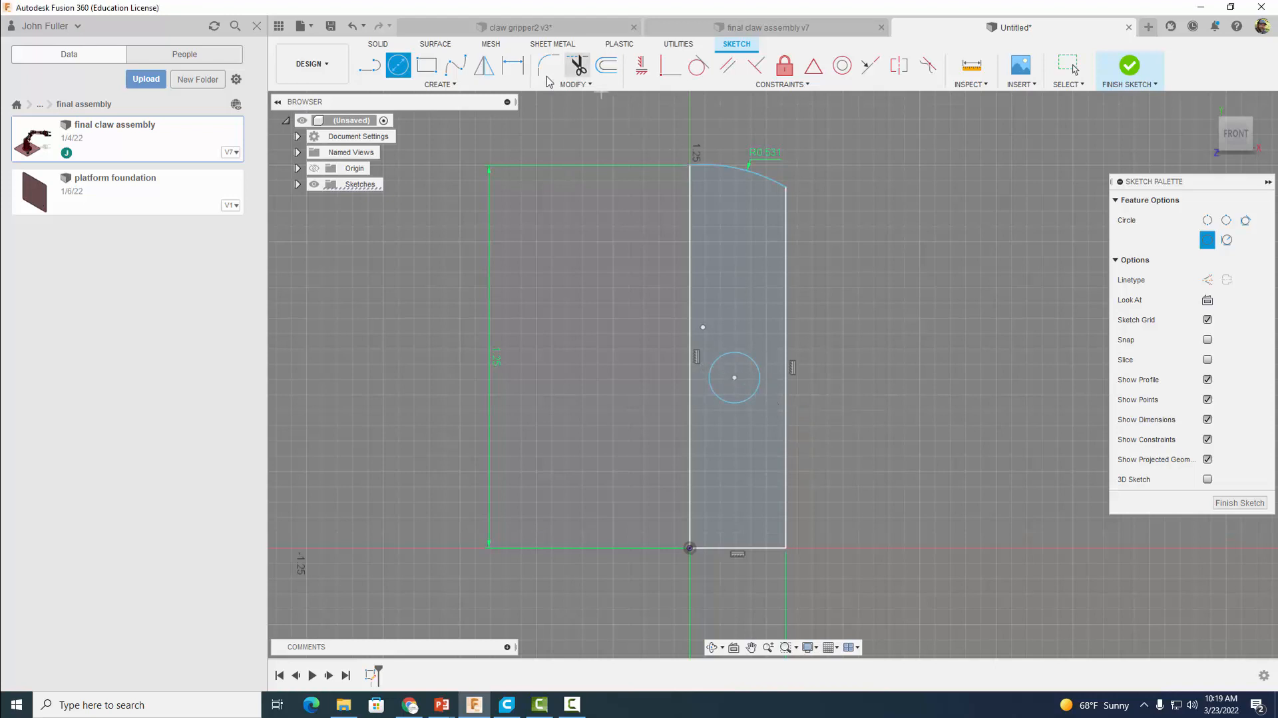
Dimension the circle's center 0.125 in from the profile's right edge.
left_click(512, 65)
left_click(734, 377)
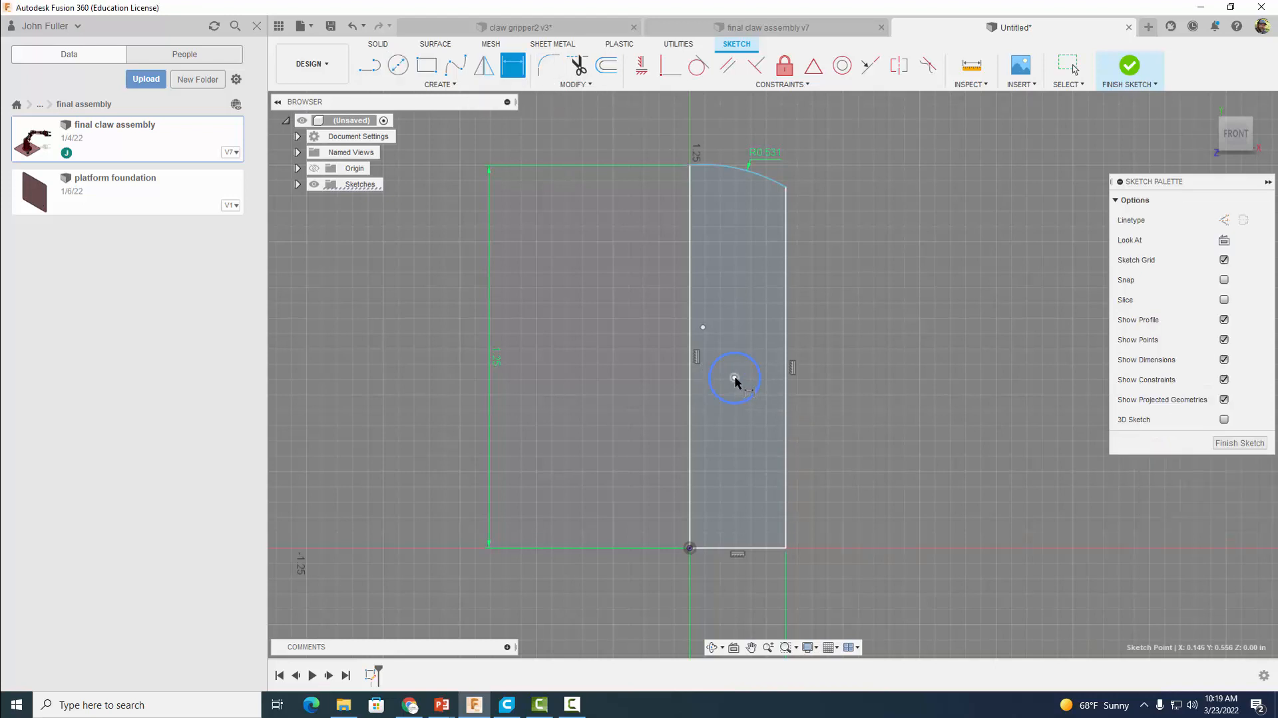
left_click(786, 399)
left_click(757, 587)
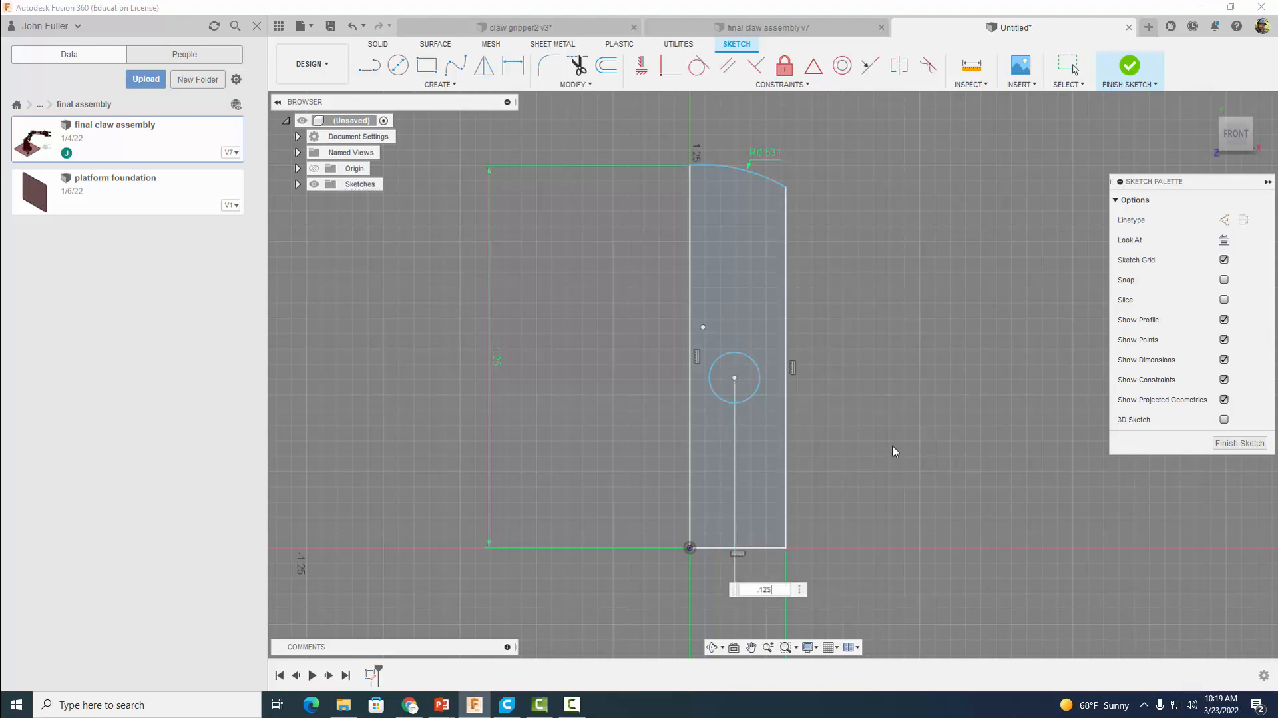
key("Return")
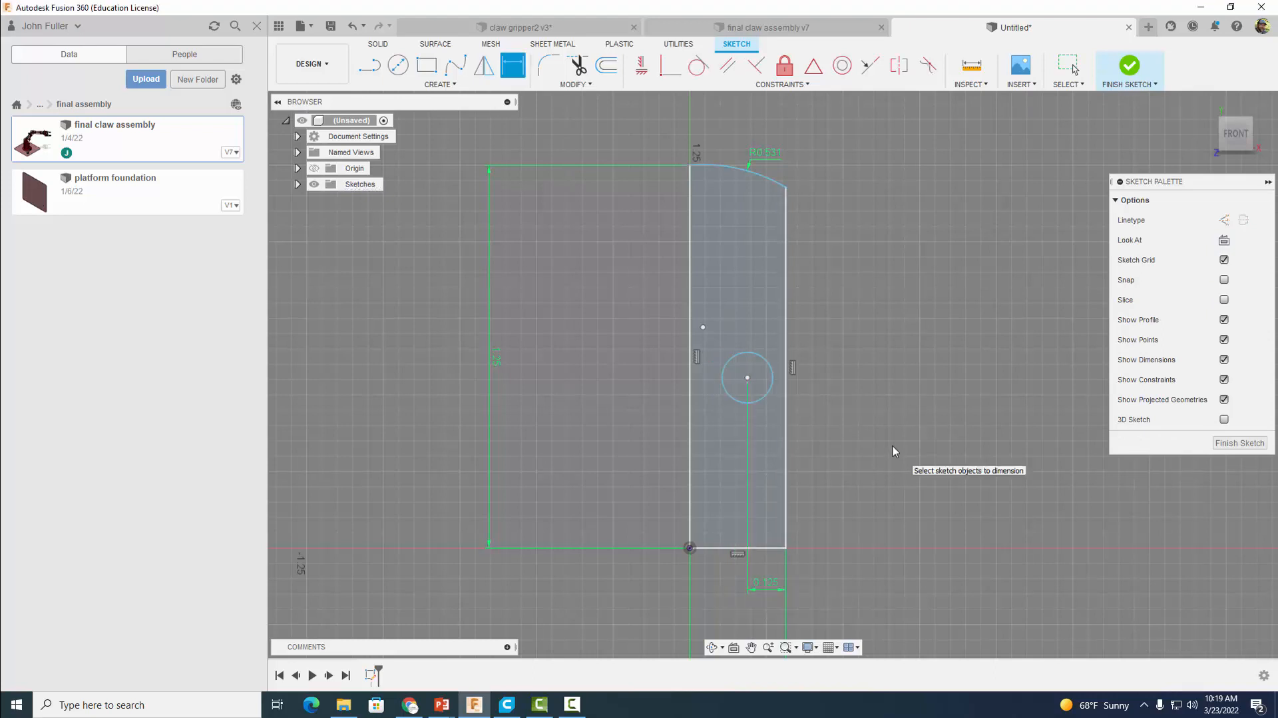
Dimension the circle's center 0.653 in above the profile's bottom edge.
left_click(748, 378)
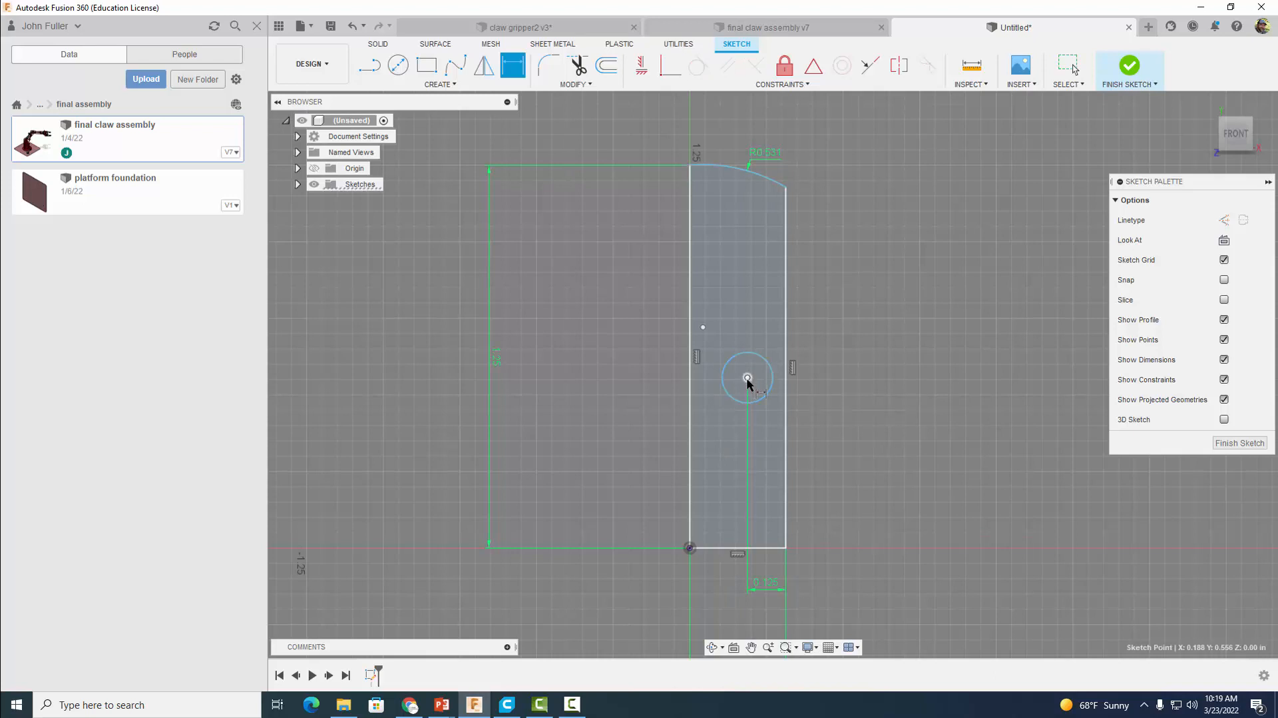
left_click(759, 546)
left_click(831, 502)
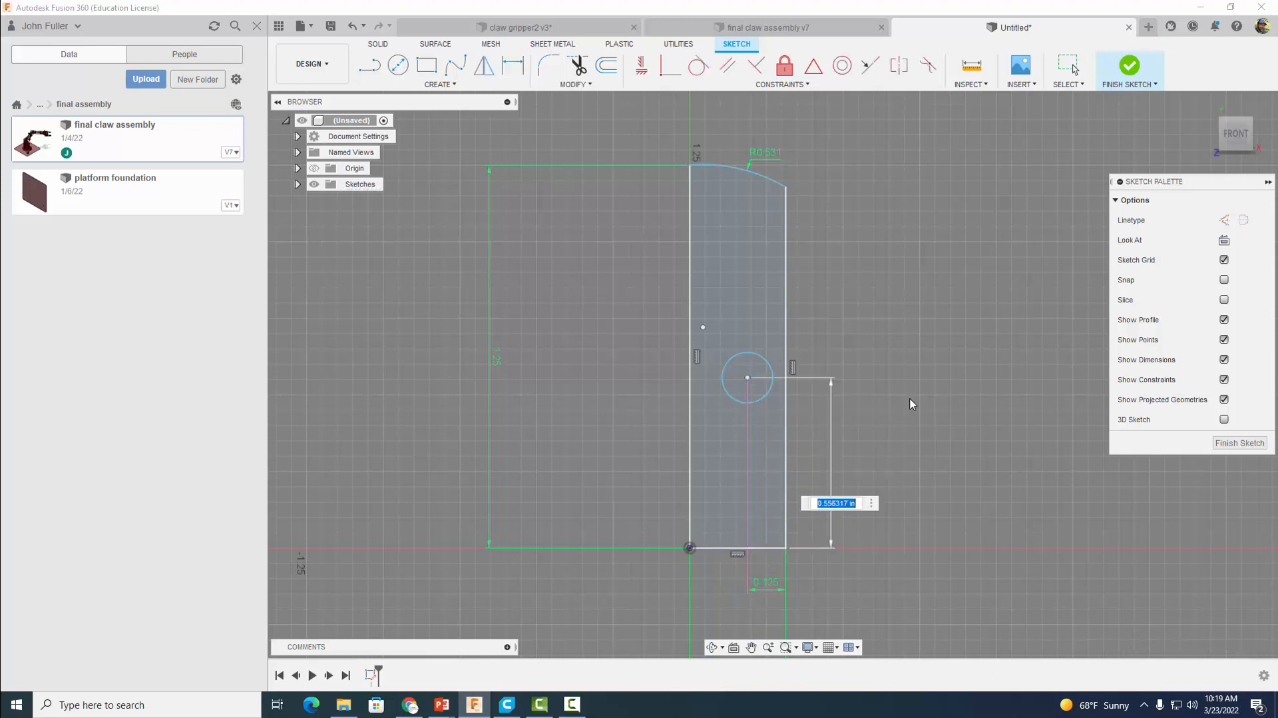
key("BackSpace")
type(".653")
key("Return")
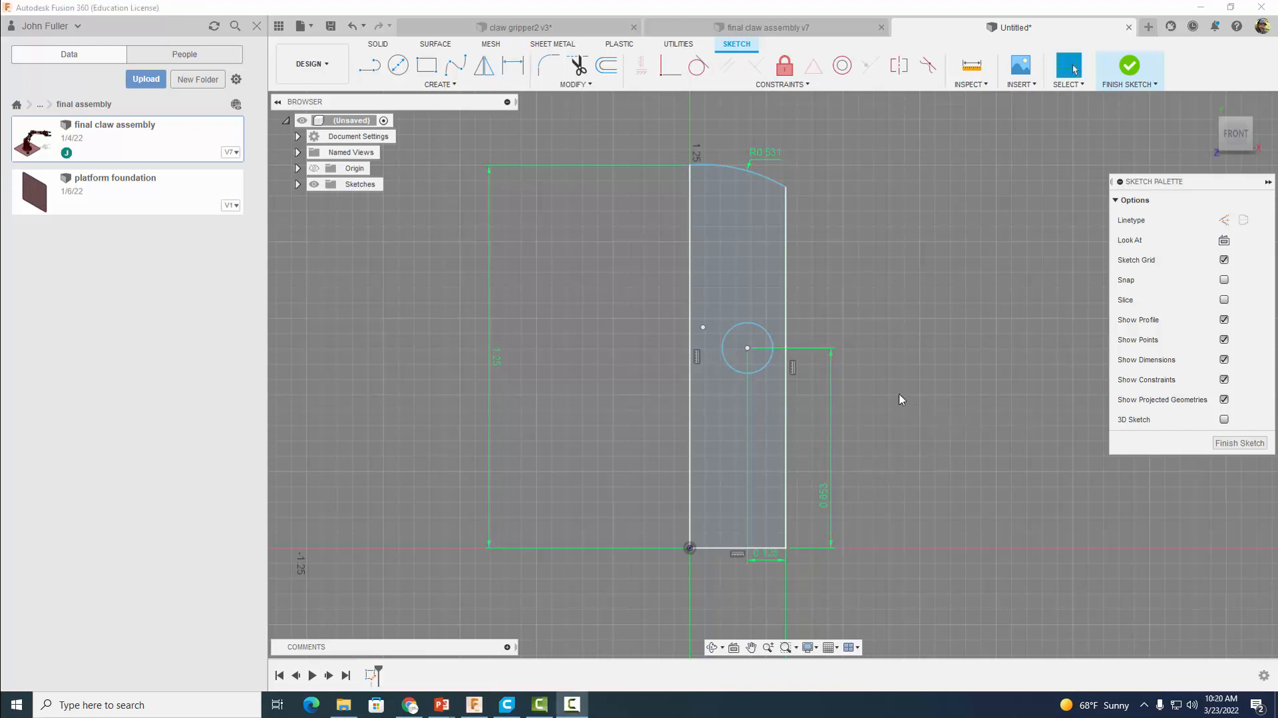
Set the circle's diameter to 0.11 in and finish the sketch.
left_click(512, 65)
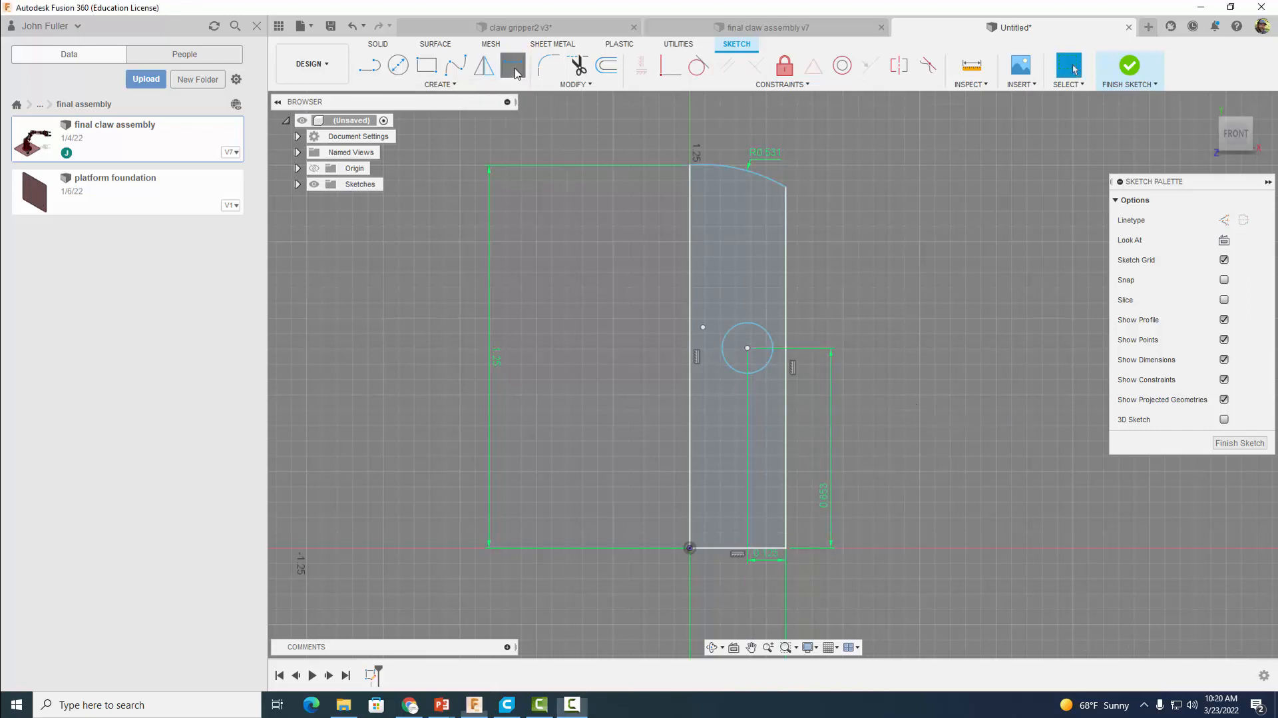
left_click(749, 323)
left_click(753, 294)
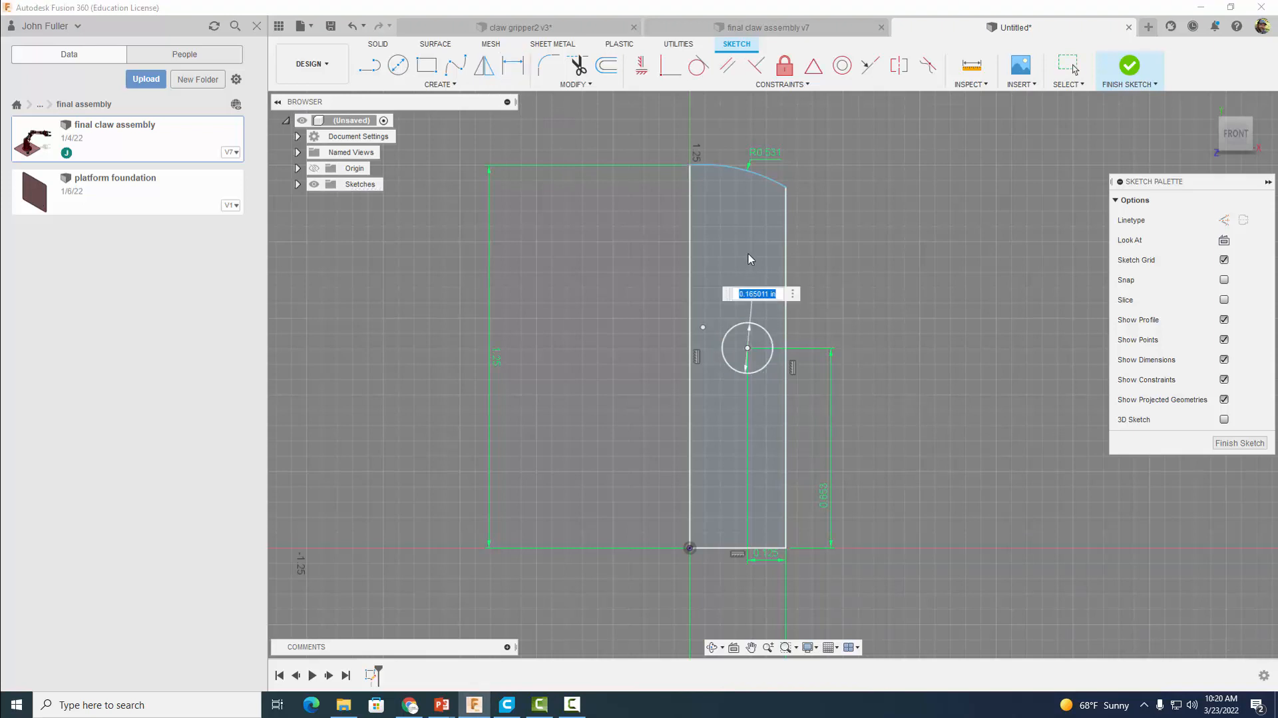
key("BackSpace")
type(".11")
key("Return")
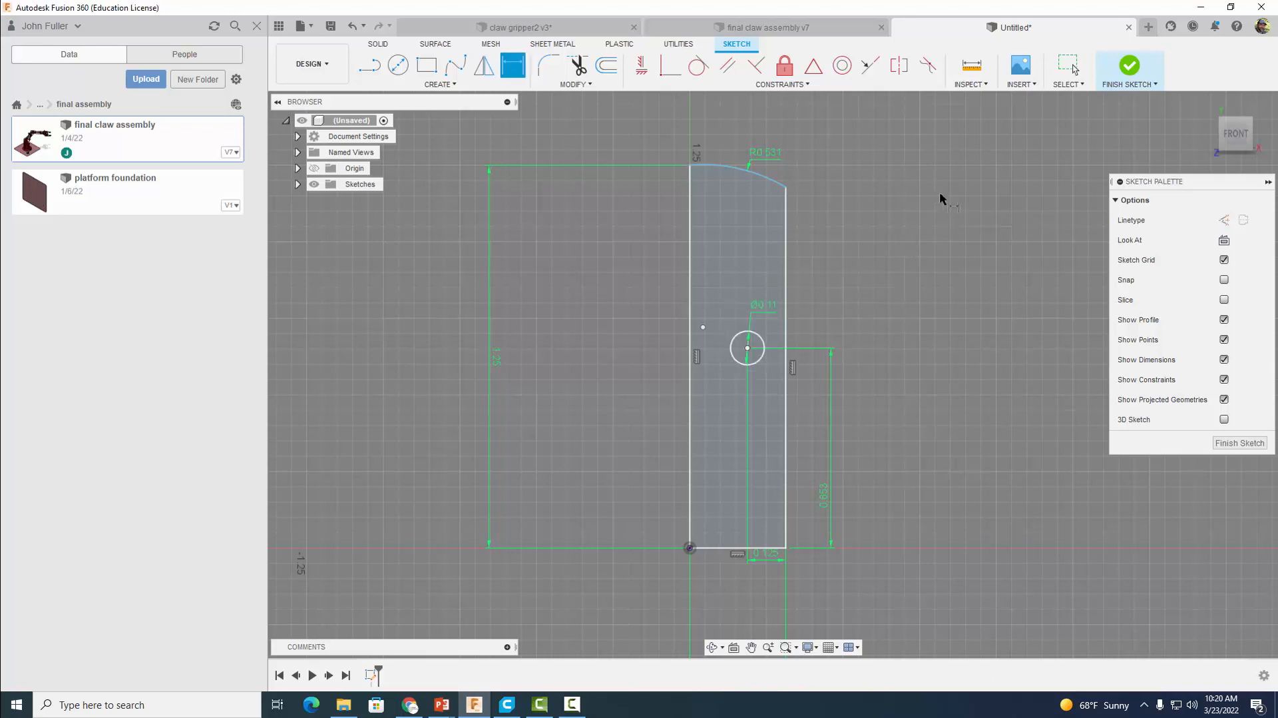
left_click(1129, 65)
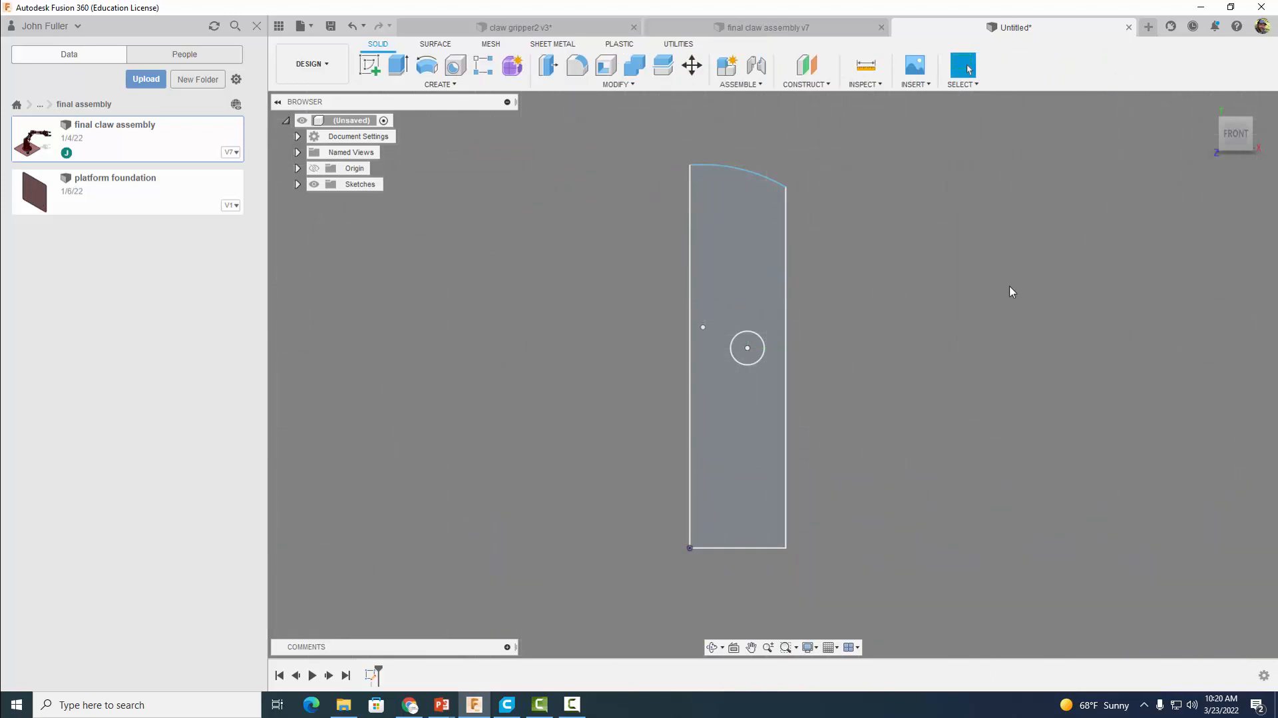
Extrude the profile around the circle 0.375 in as a new body.
middle_click_drag(1004, 291, 985, 308, "shift")
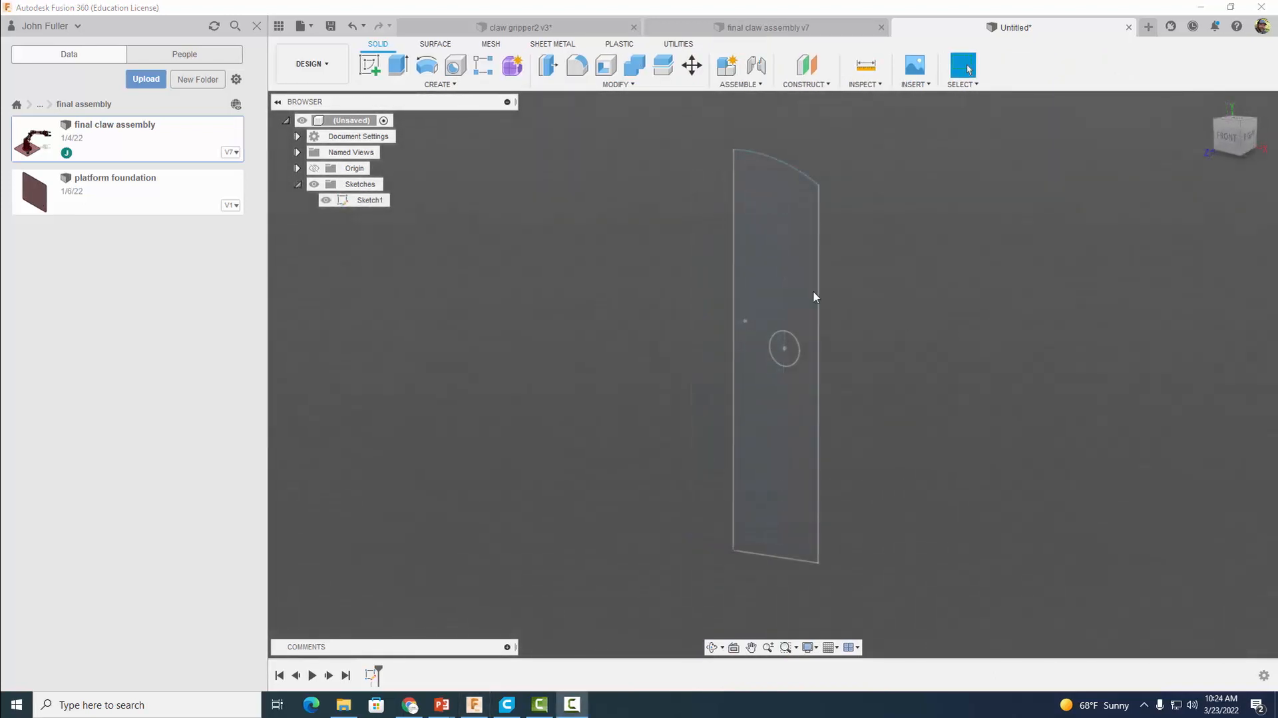
key("e")
left_click(766, 239)
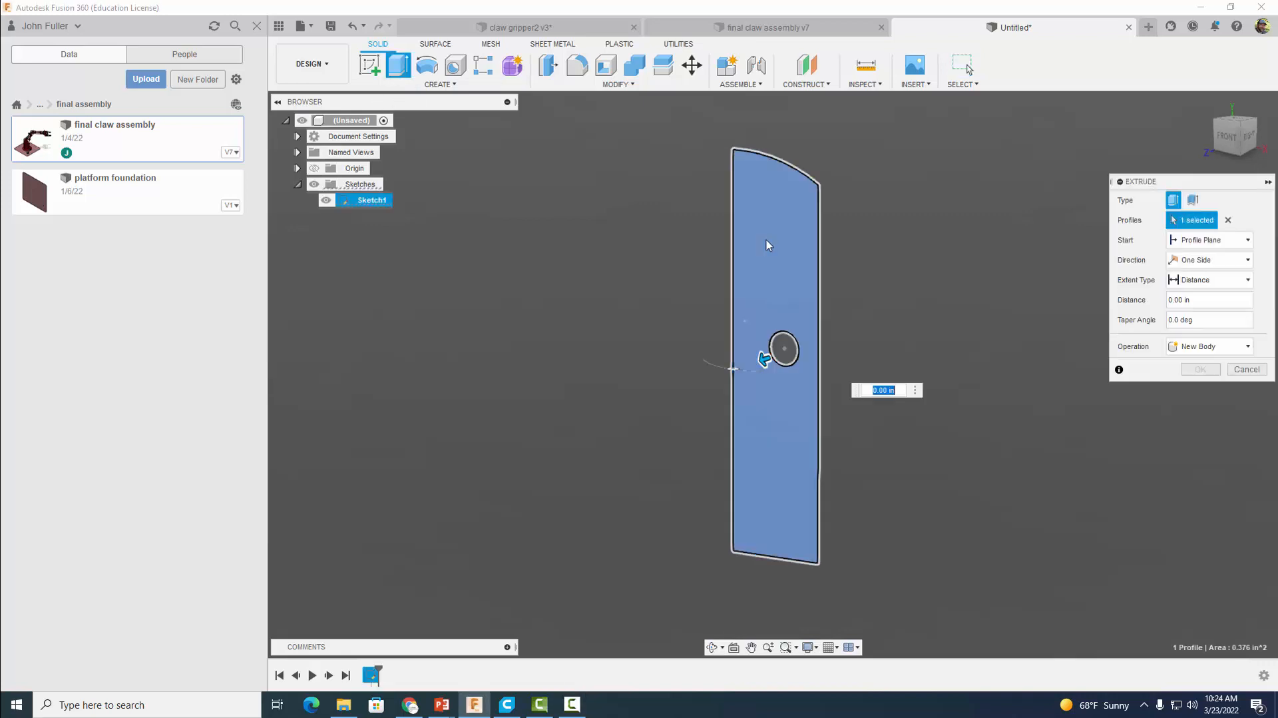
type(".375")
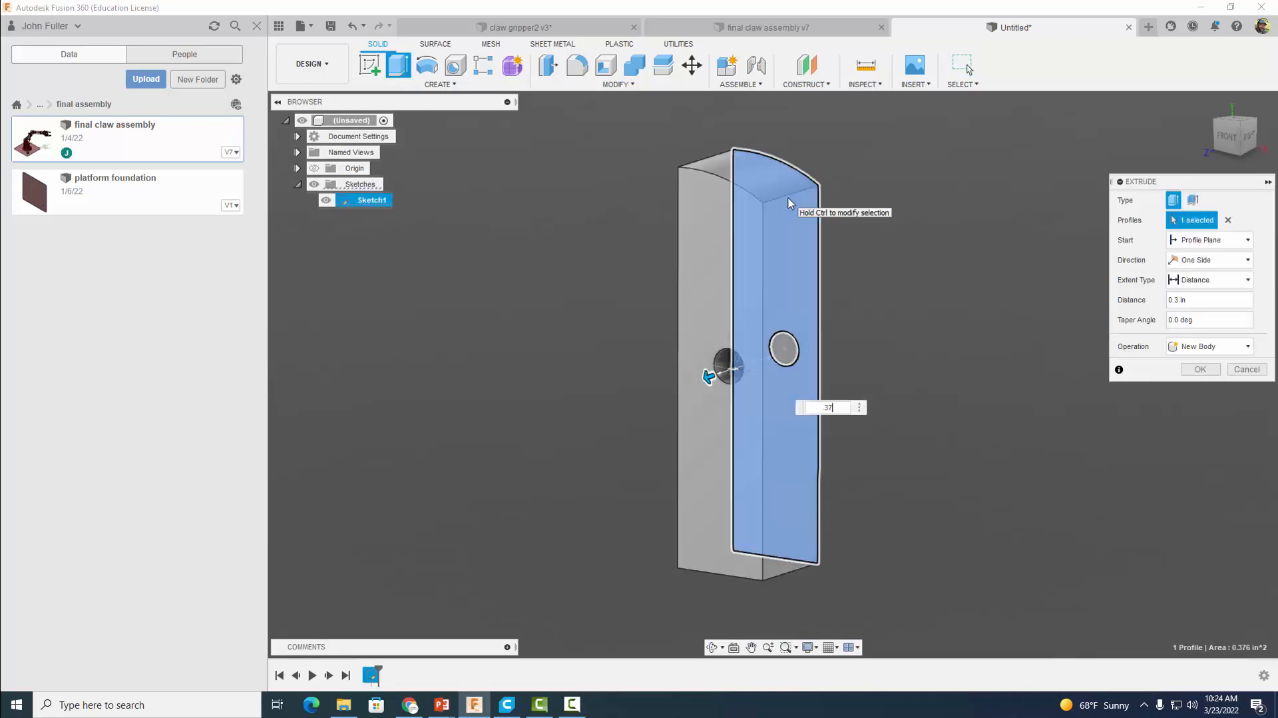
left_click(1195, 371)
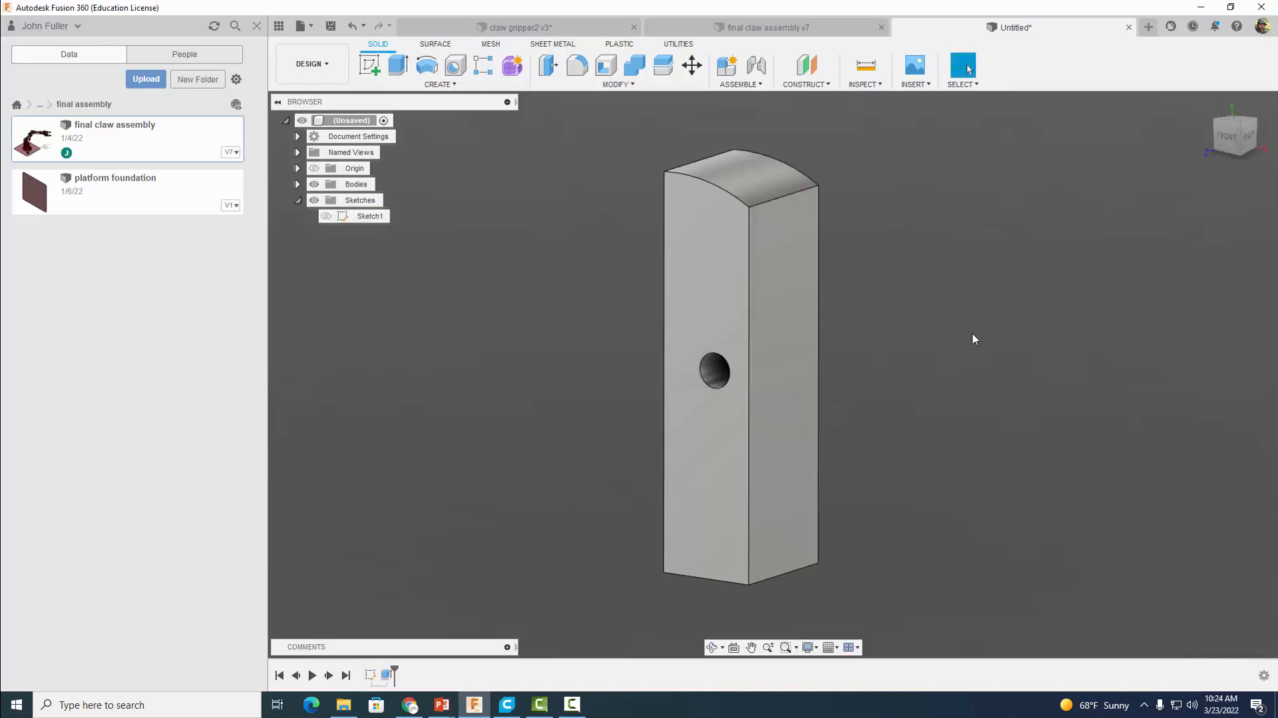
On the block's shorter side face, sketch a vertical rectangle about 0.13 by 1.3 in from the bottom edge to beyond the top.
left_click(780, 274)
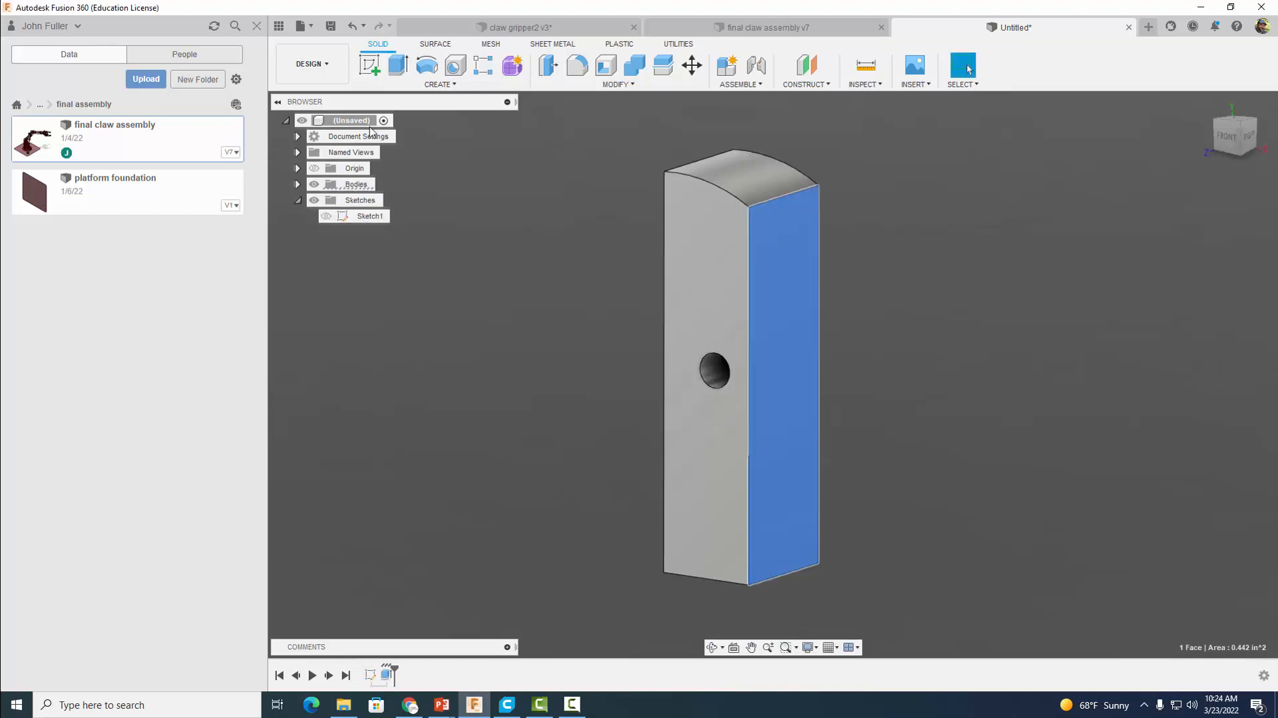
left_click(370, 65)
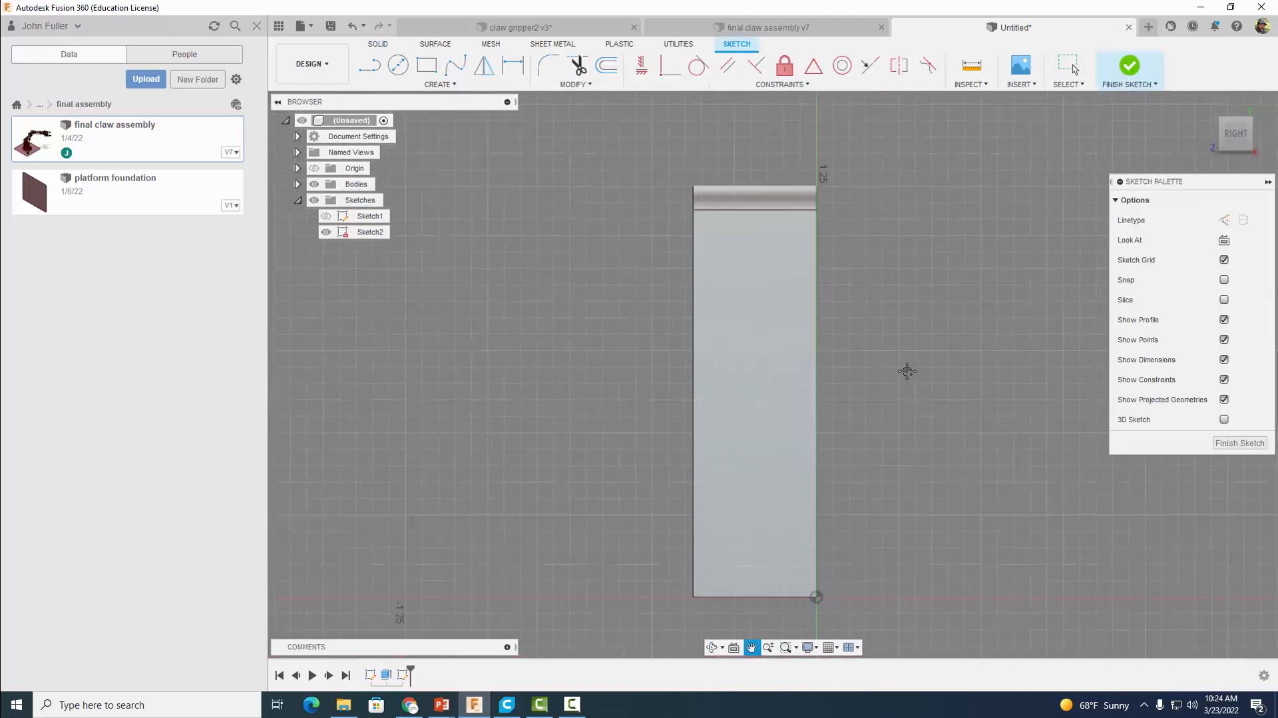
left_click(426, 75)
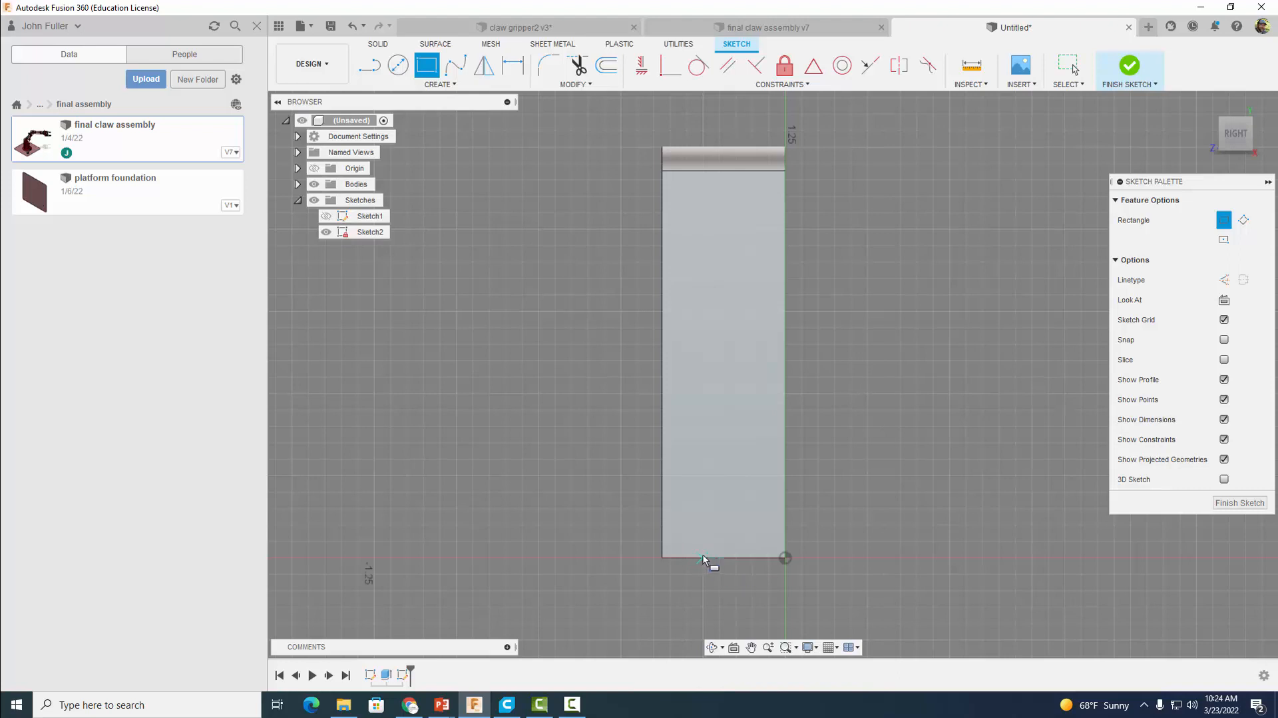
left_click(702, 557)
left_click(744, 131)
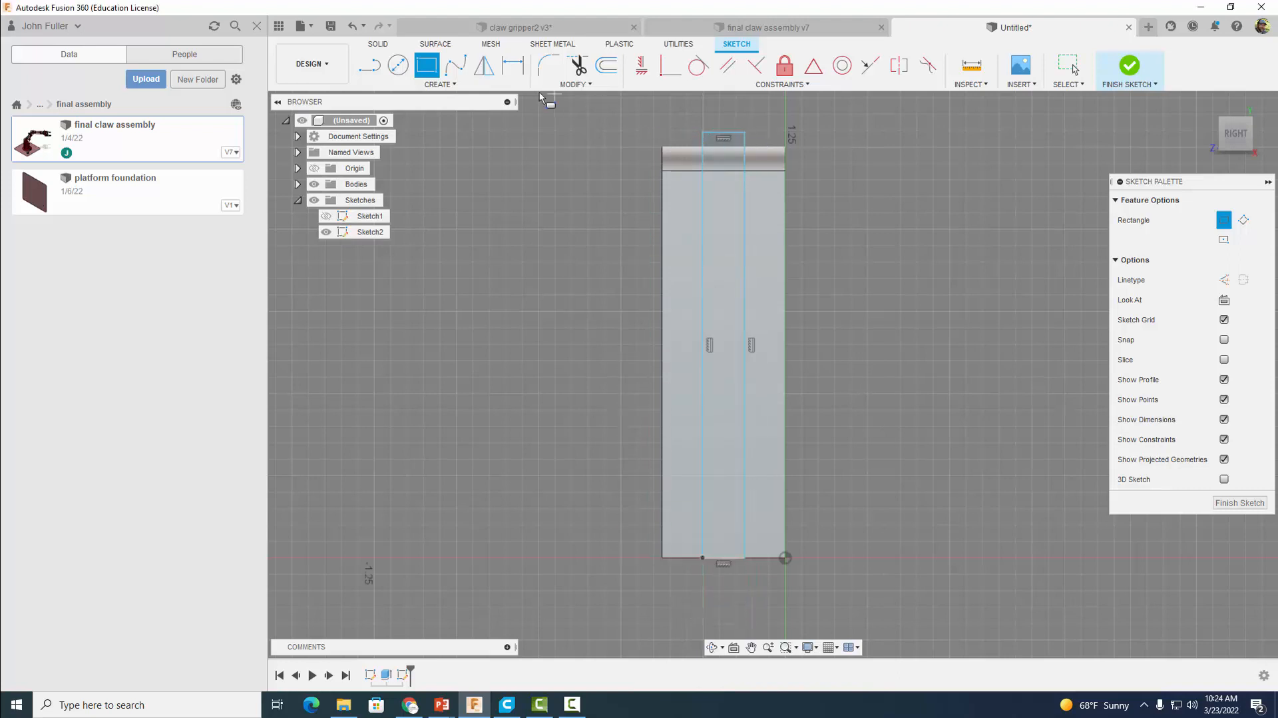
Dimension the rectangle's left side 0.125 in from the block's left edge.
key("d")
left_click(703, 429)
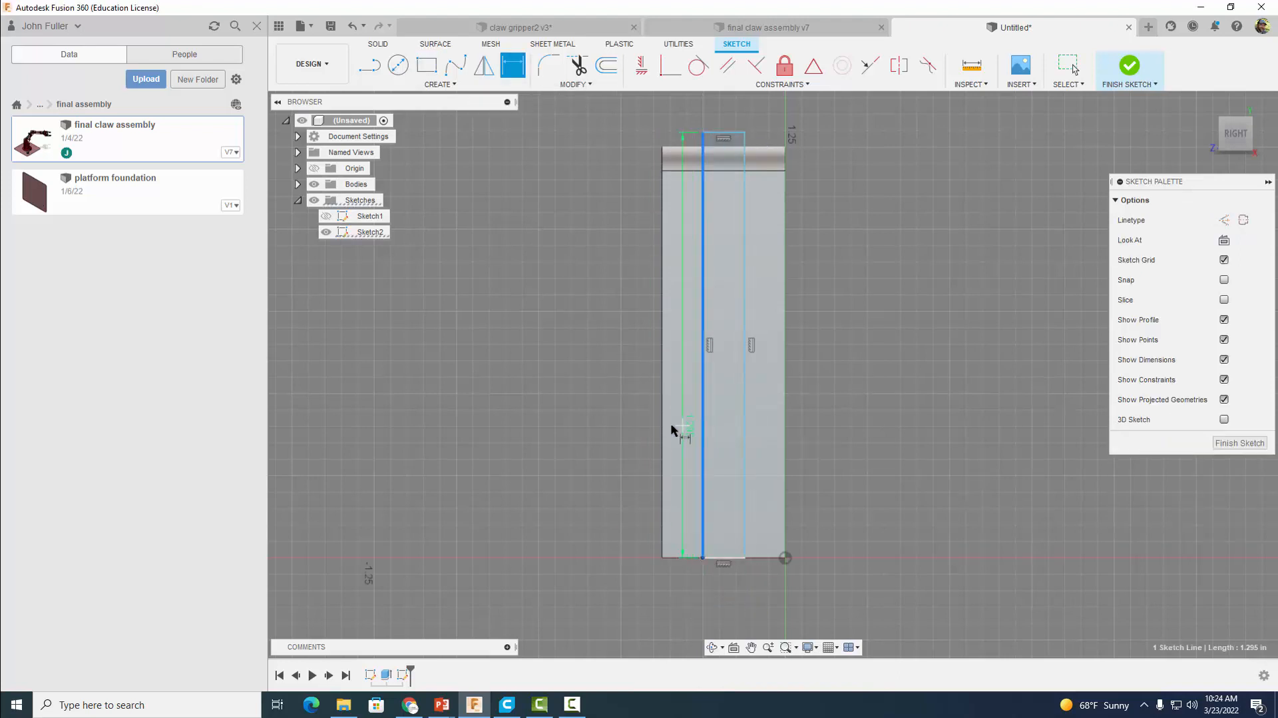
left_click(662, 433)
left_click(684, 587)
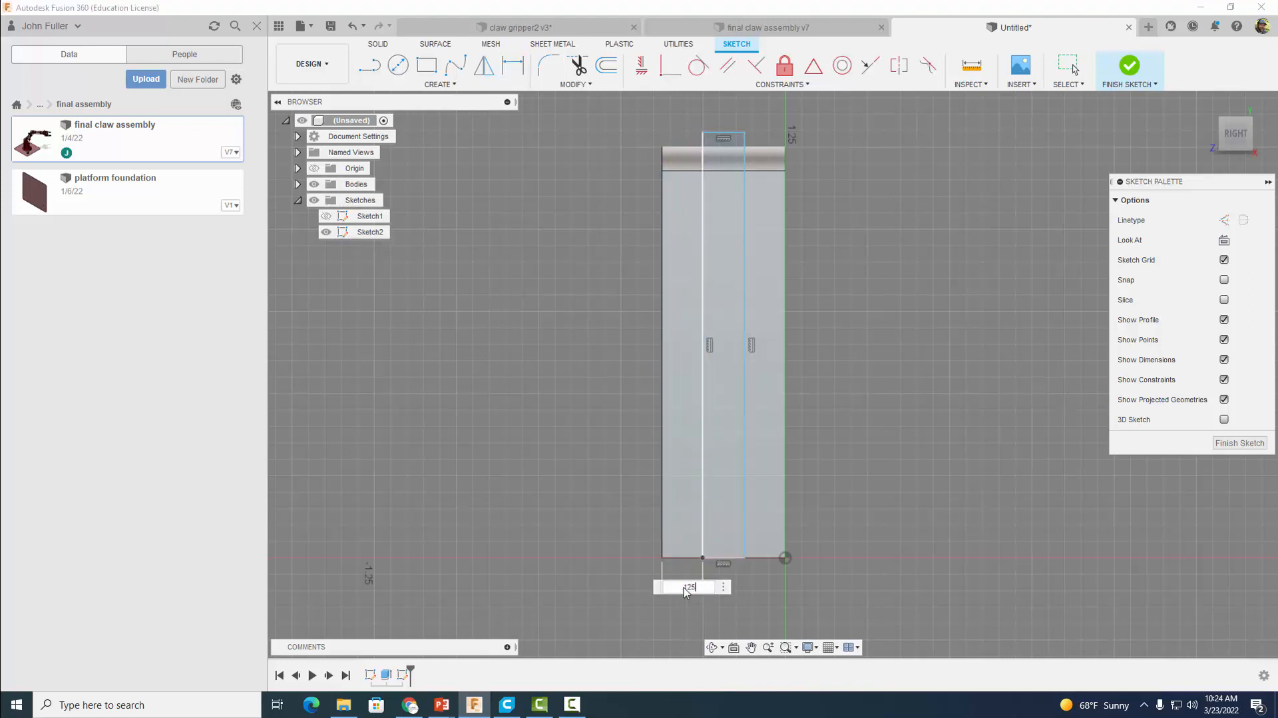
key("Return")
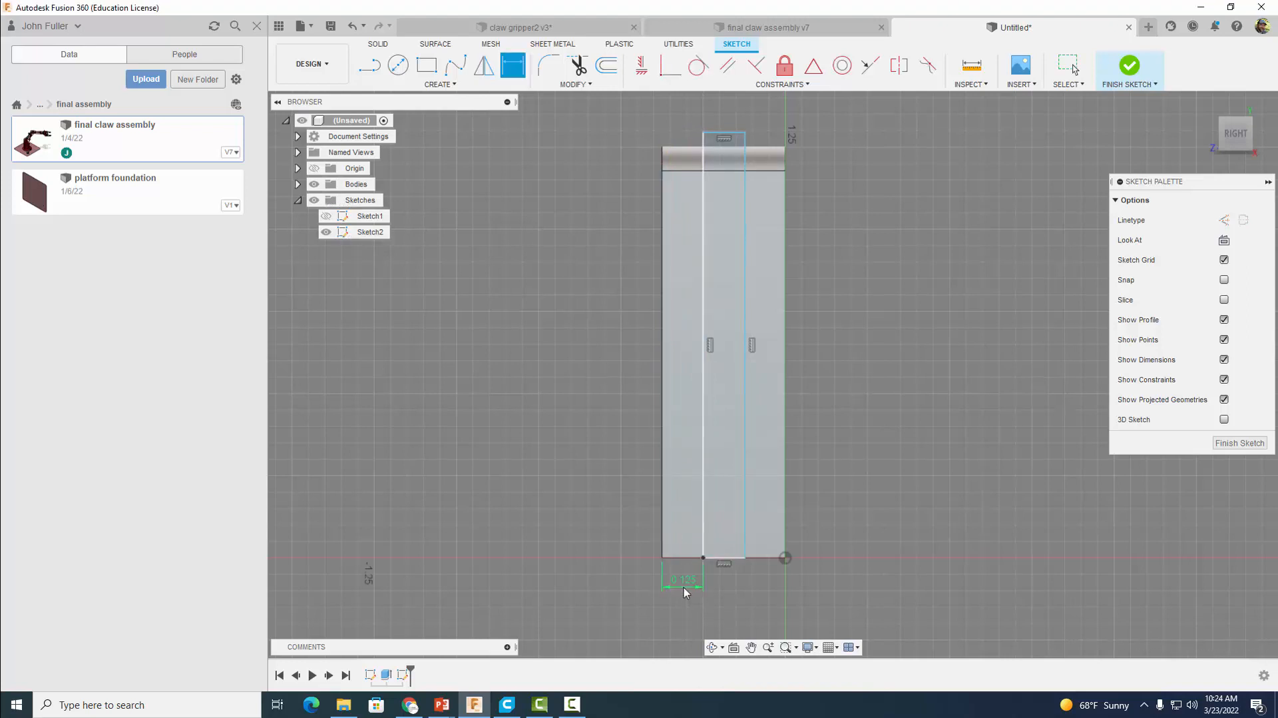
Set the rectangle's width to 0.125 in and finish the sketch.
left_click(702, 496)
left_click(745, 496)
left_click(727, 578)
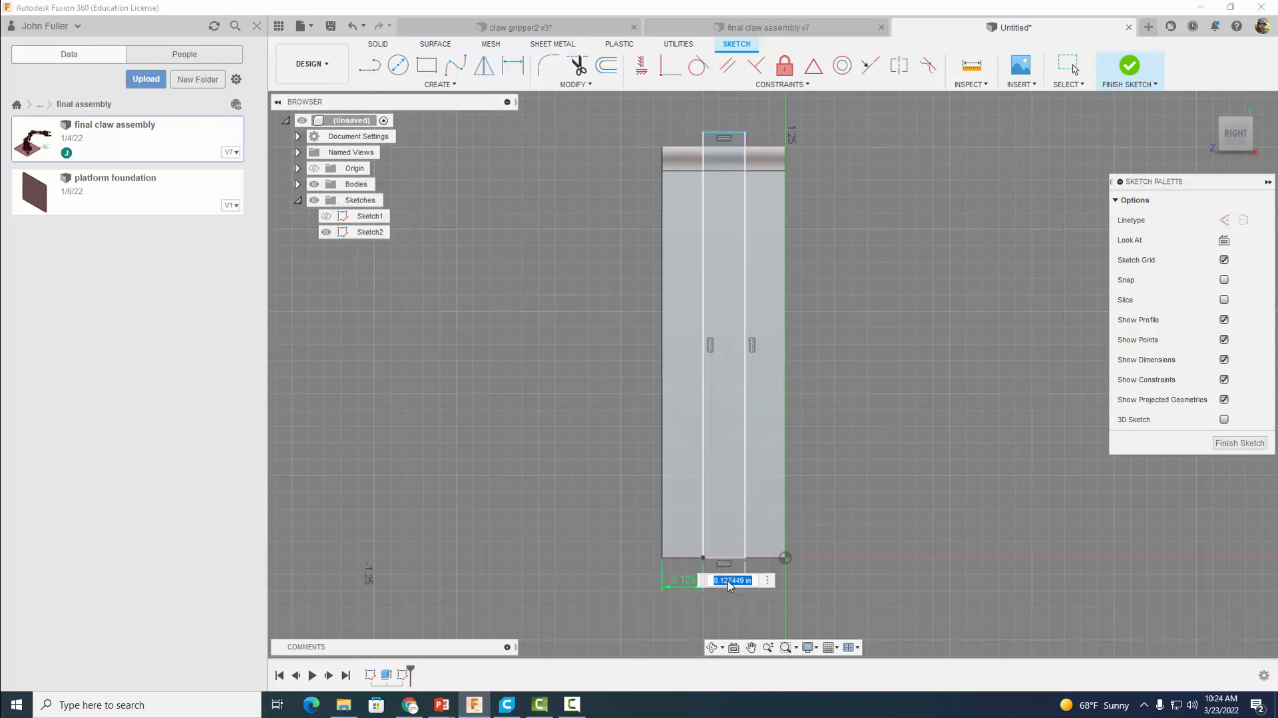
type(".125")
key("Return")
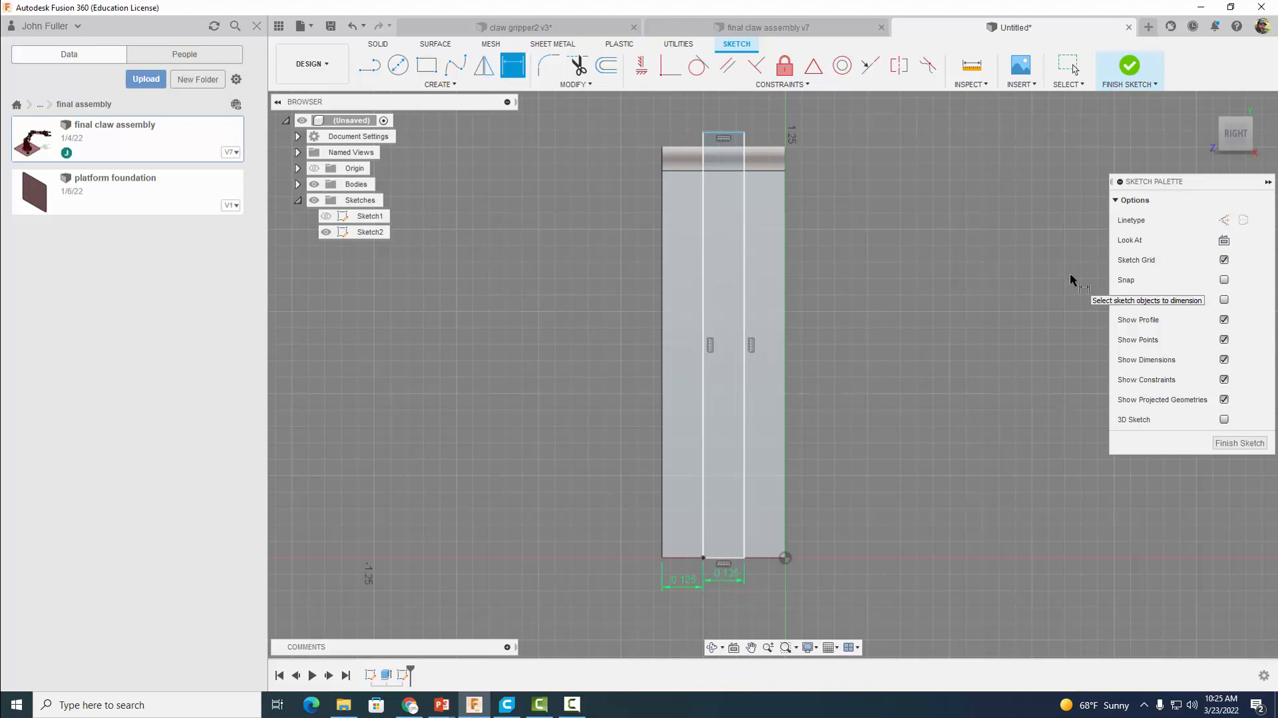
left_click(1129, 66)
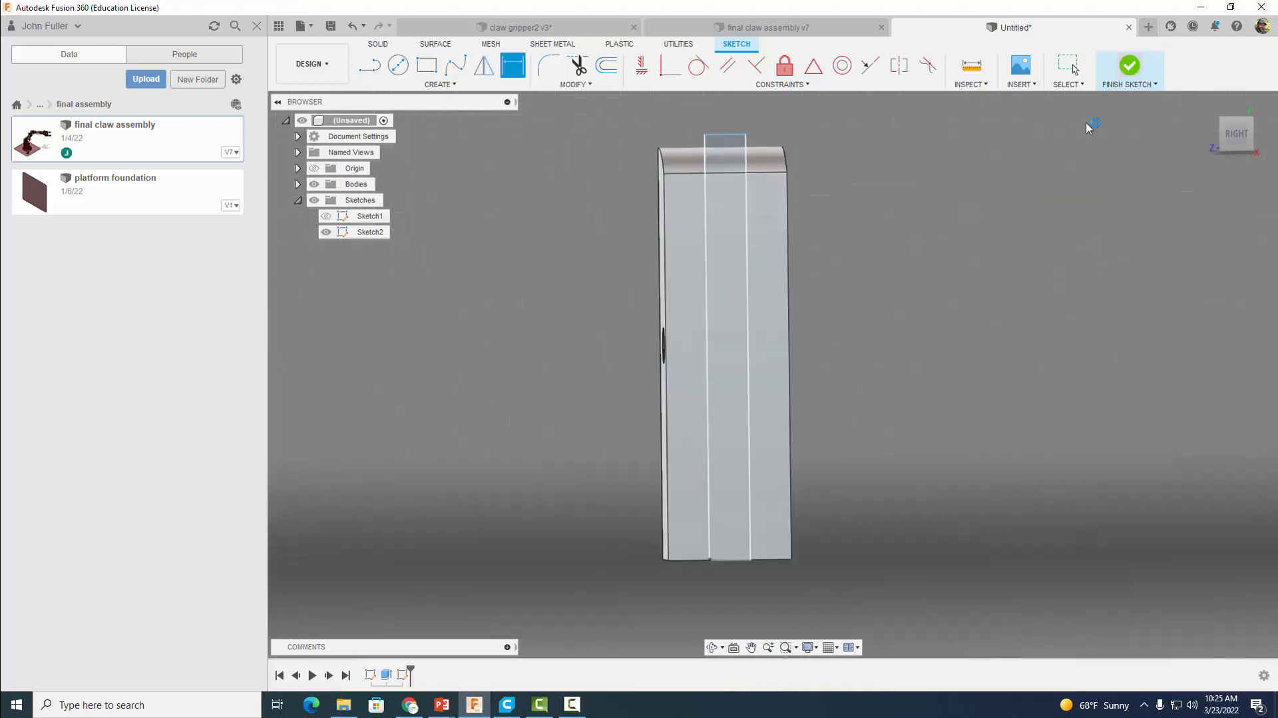
Extrude the rectangle's profiles -0.25 in into the block as a cut, forming a lengthwise slot.
key("e")
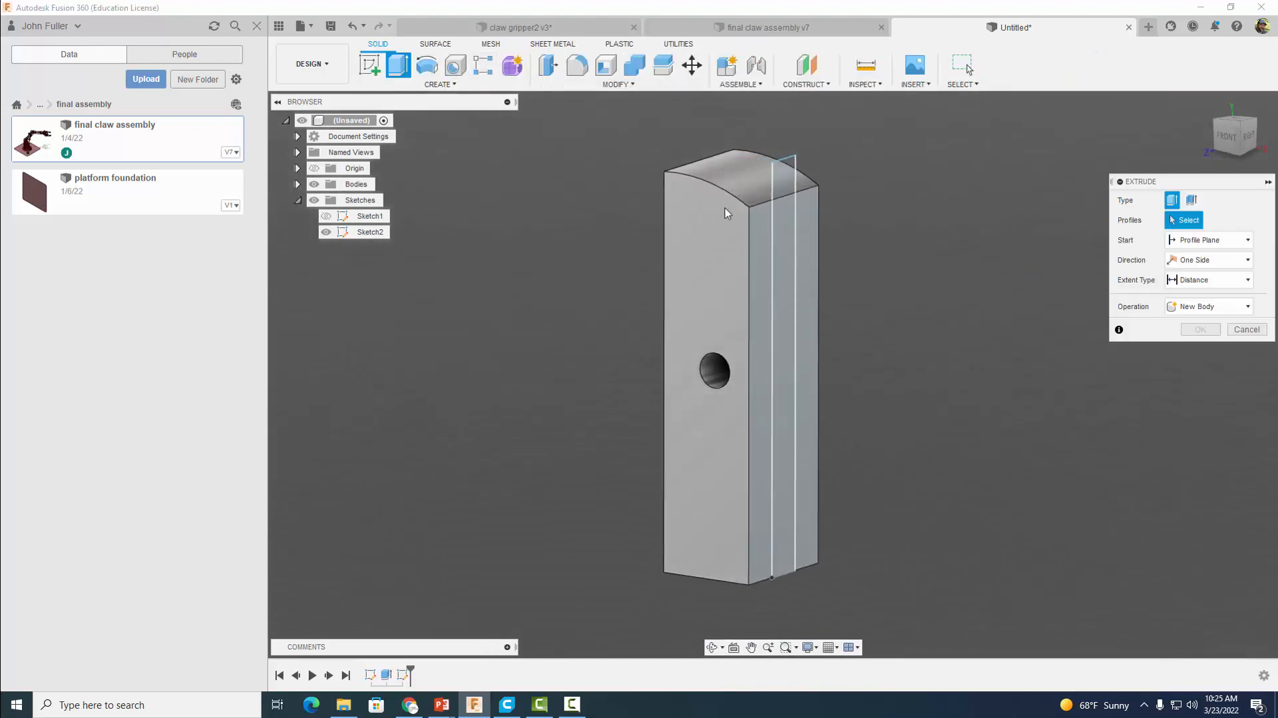
left_click(787, 234)
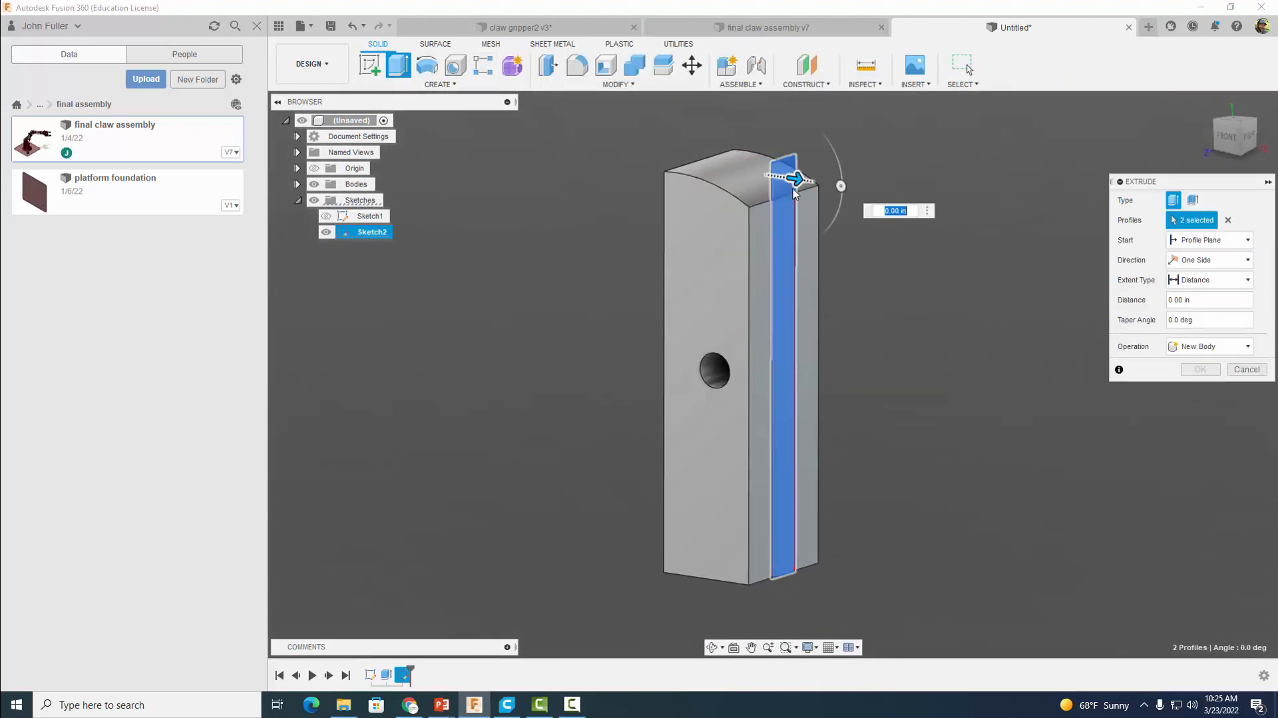
left_click_drag(797, 178, 732, 179)
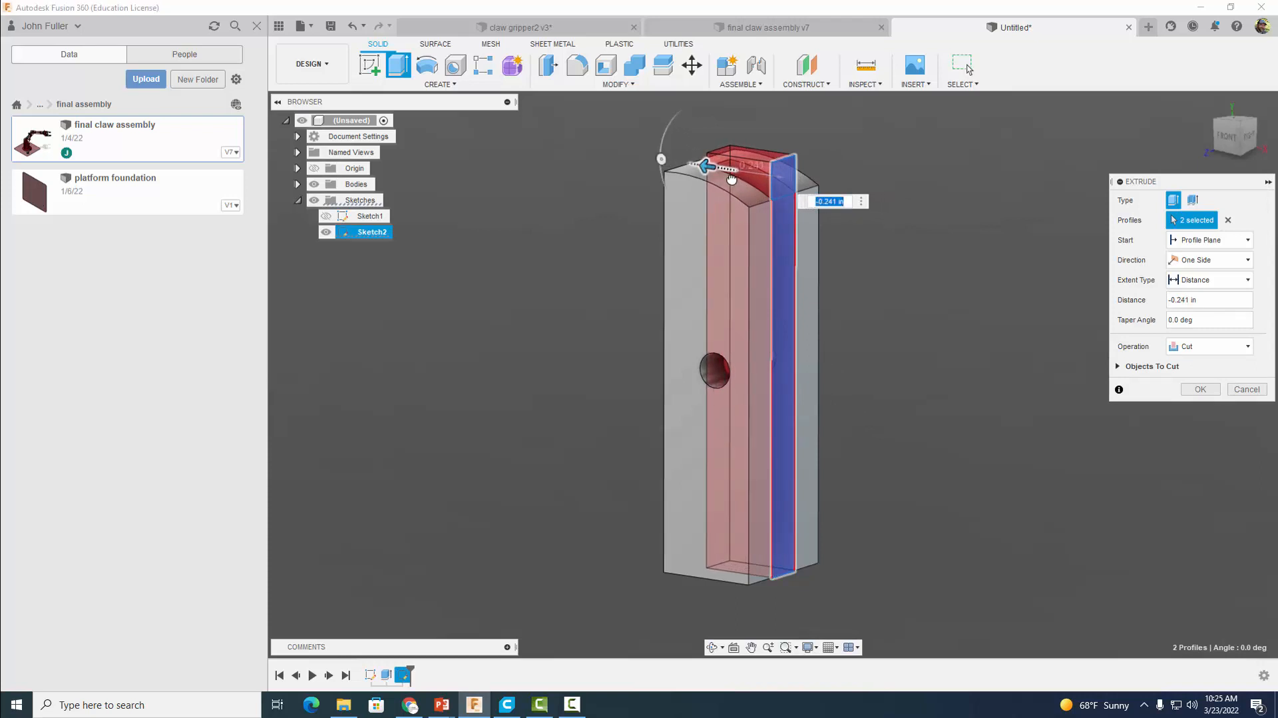
type("-.25")
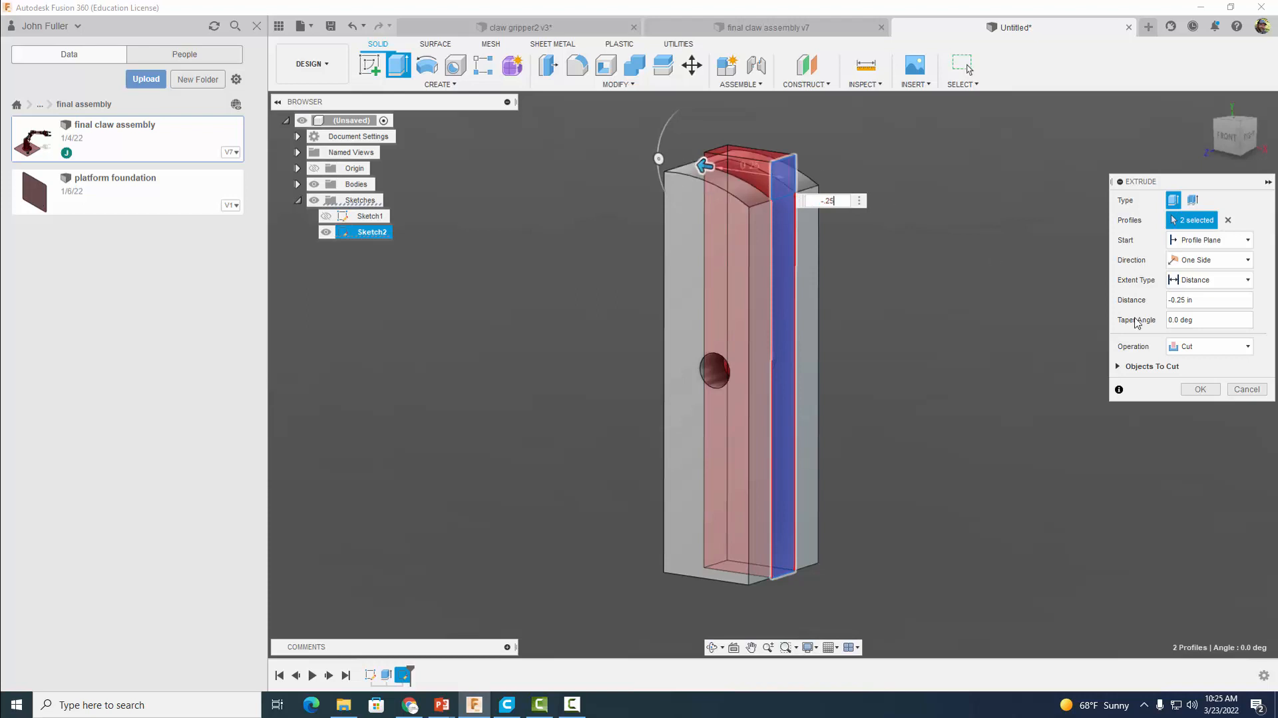
left_click(1200, 389)
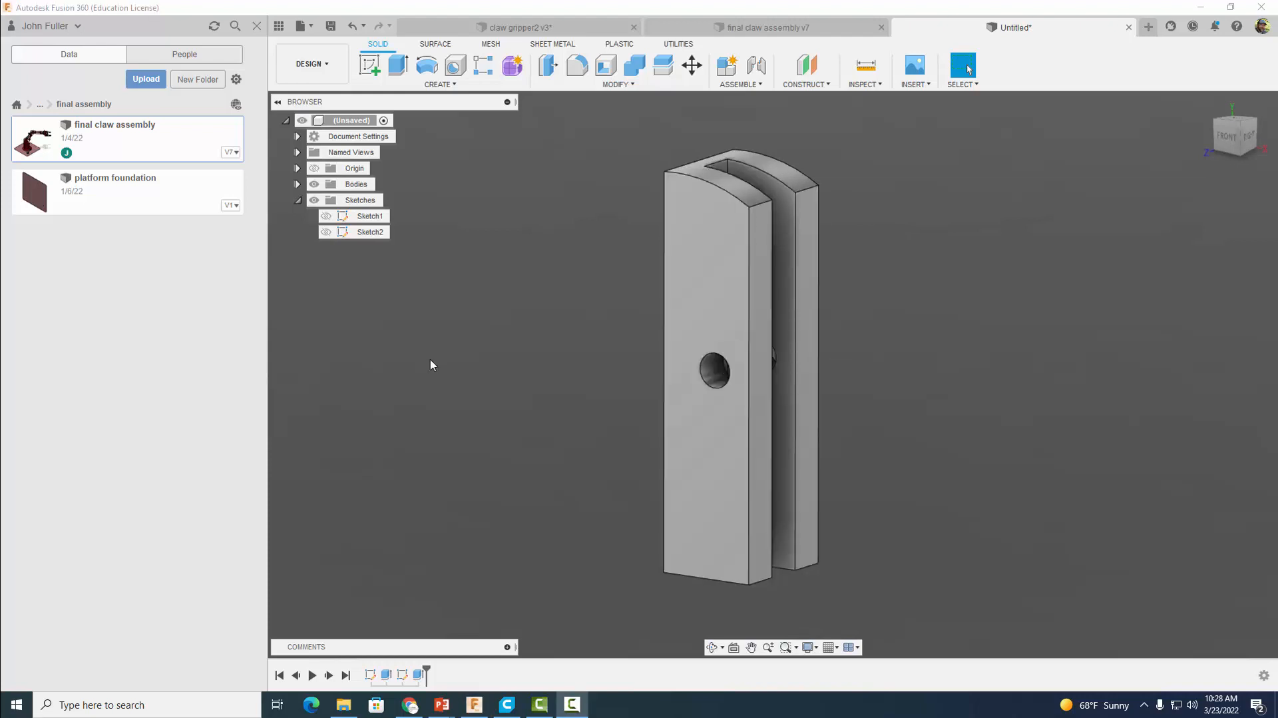
Start a sketch on the side face opposite the slot and draw a circle about 0.125 in in diameter near its upper-left corner.
middle_click_drag(430, 364, 590, 385, "shift")
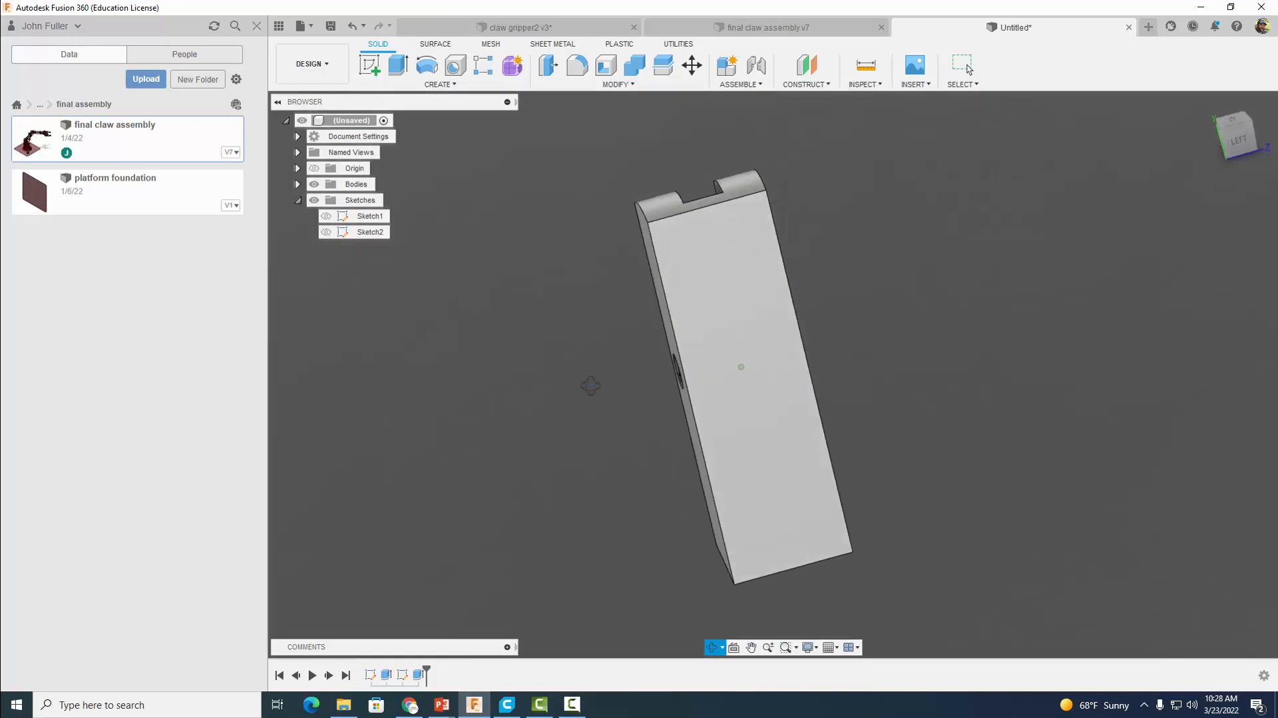
left_click(696, 282)
left_click(369, 65)
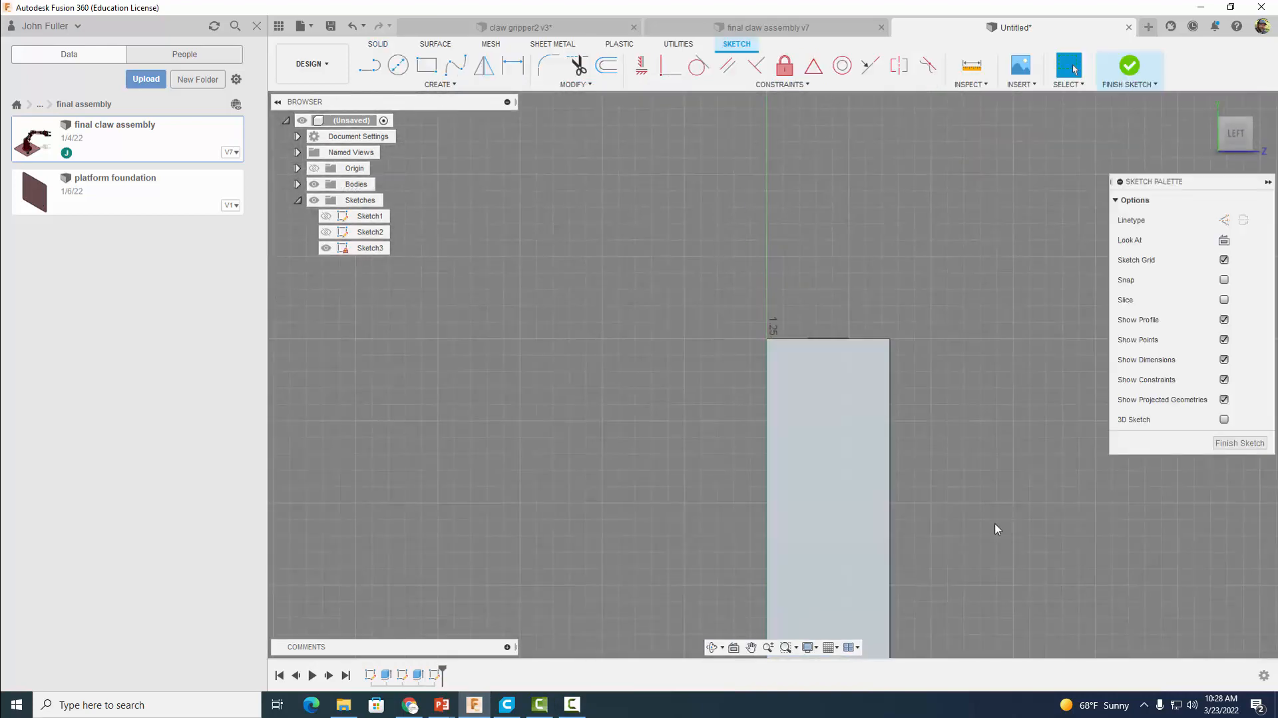
mouse_move(995, 522)
middle_mouse_down()
mouse_move(918, 451)
mouse_move(913, 417)
middle_mouse_up()
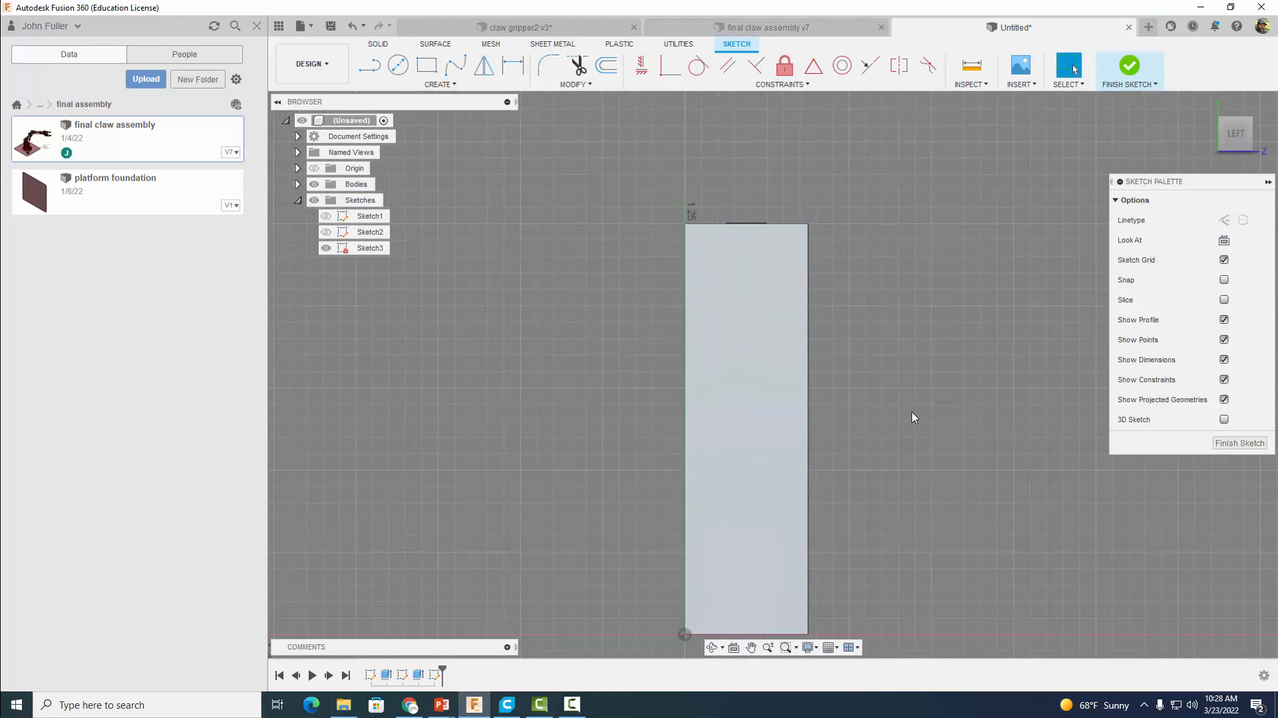
left_click(398, 67)
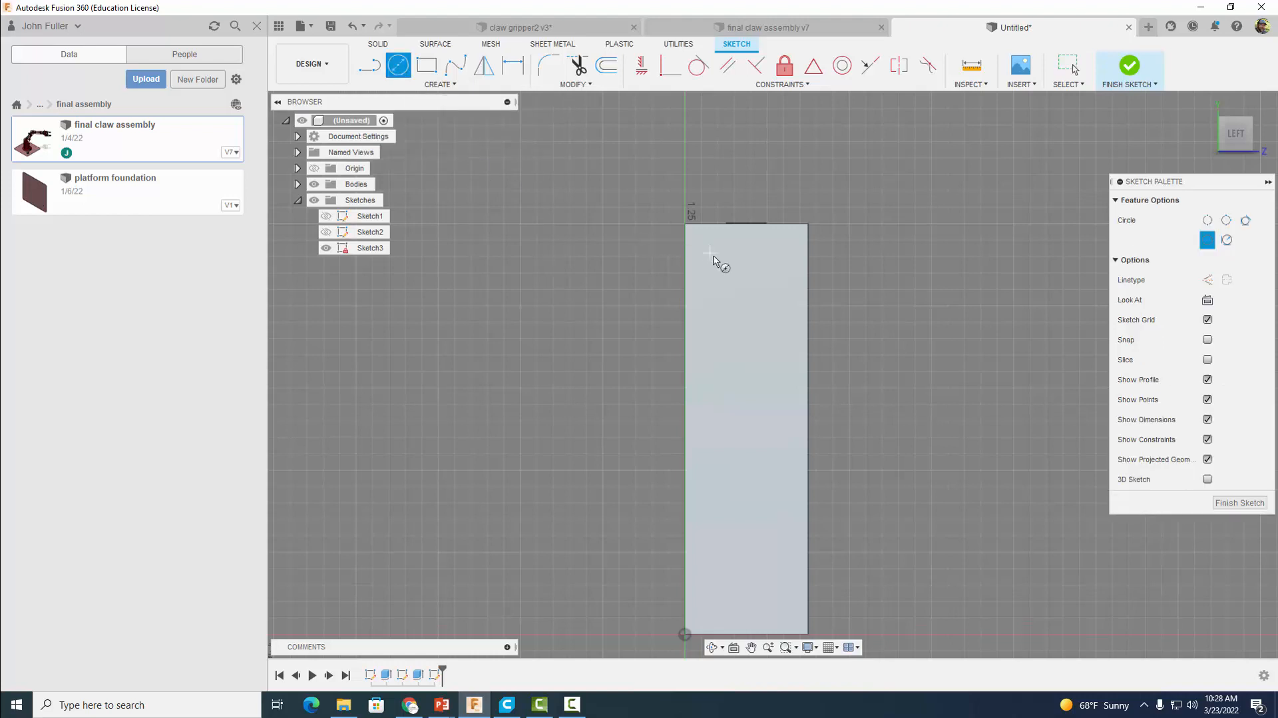
left_click(725, 266)
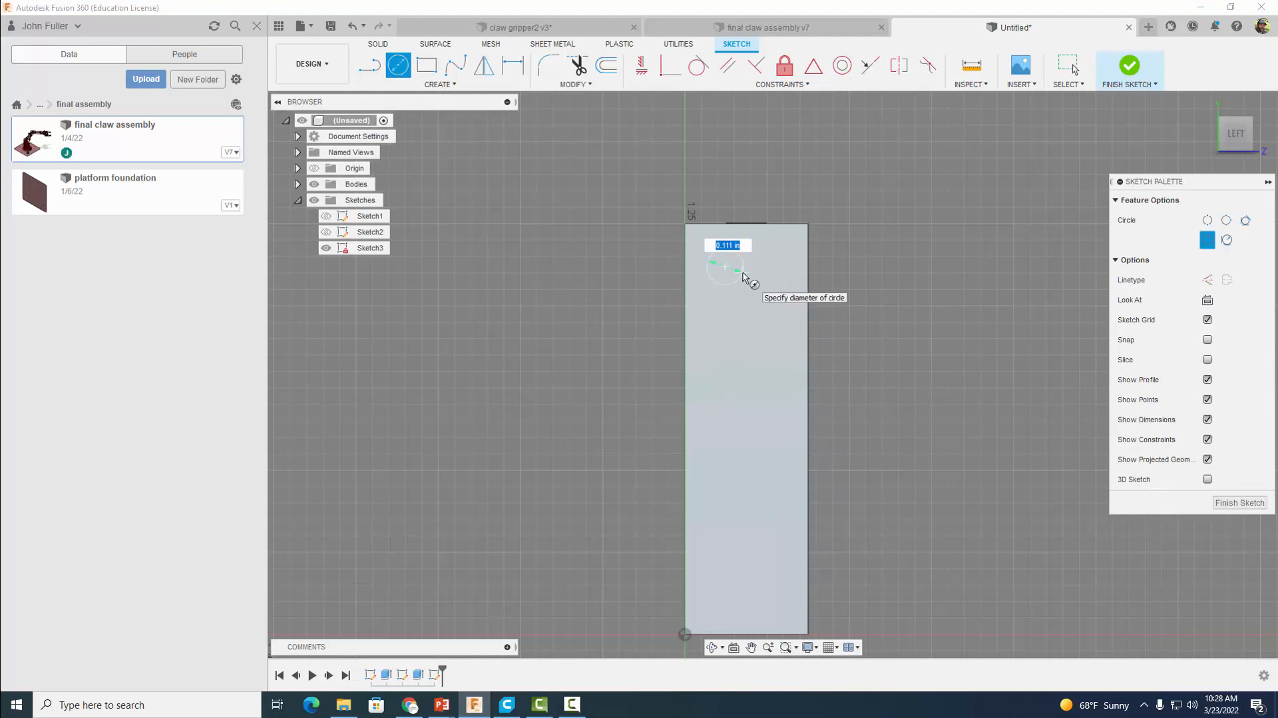
key("BackSpace")
key("Return")
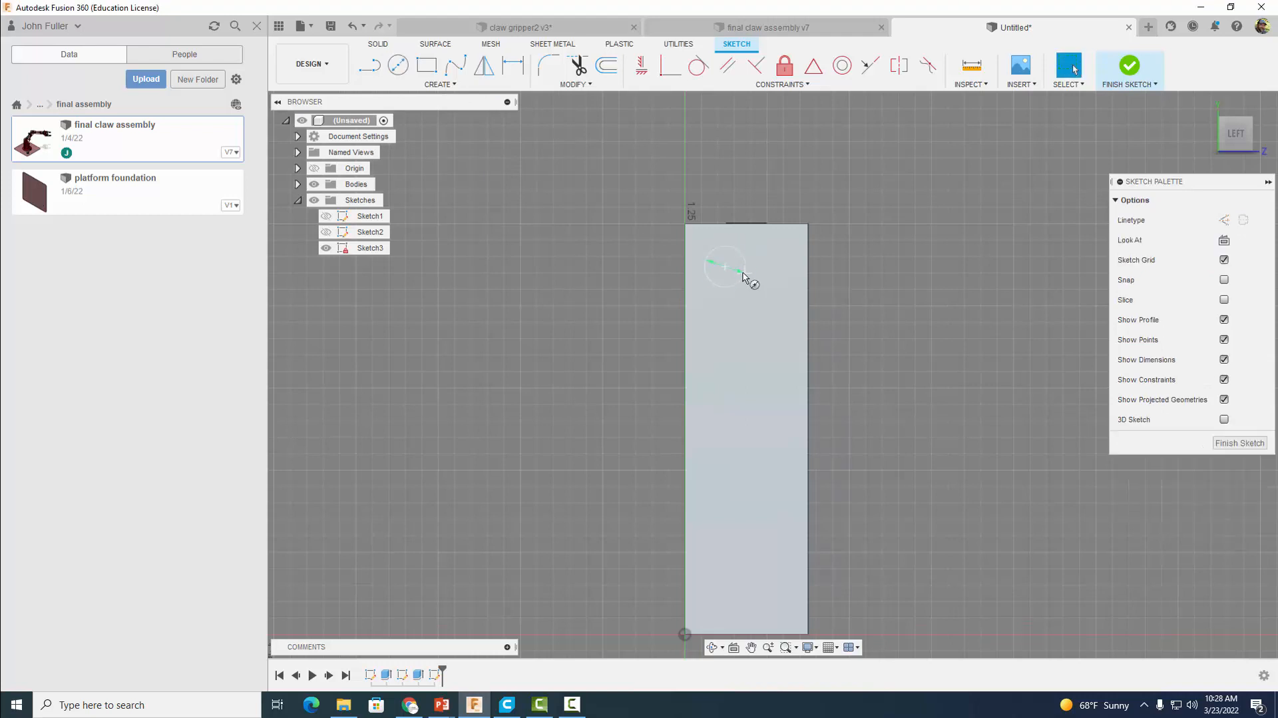
Dimension the circle's centre 0.1 in below the top edge of the block's side face.
scroll(744, 274, "up", 3)
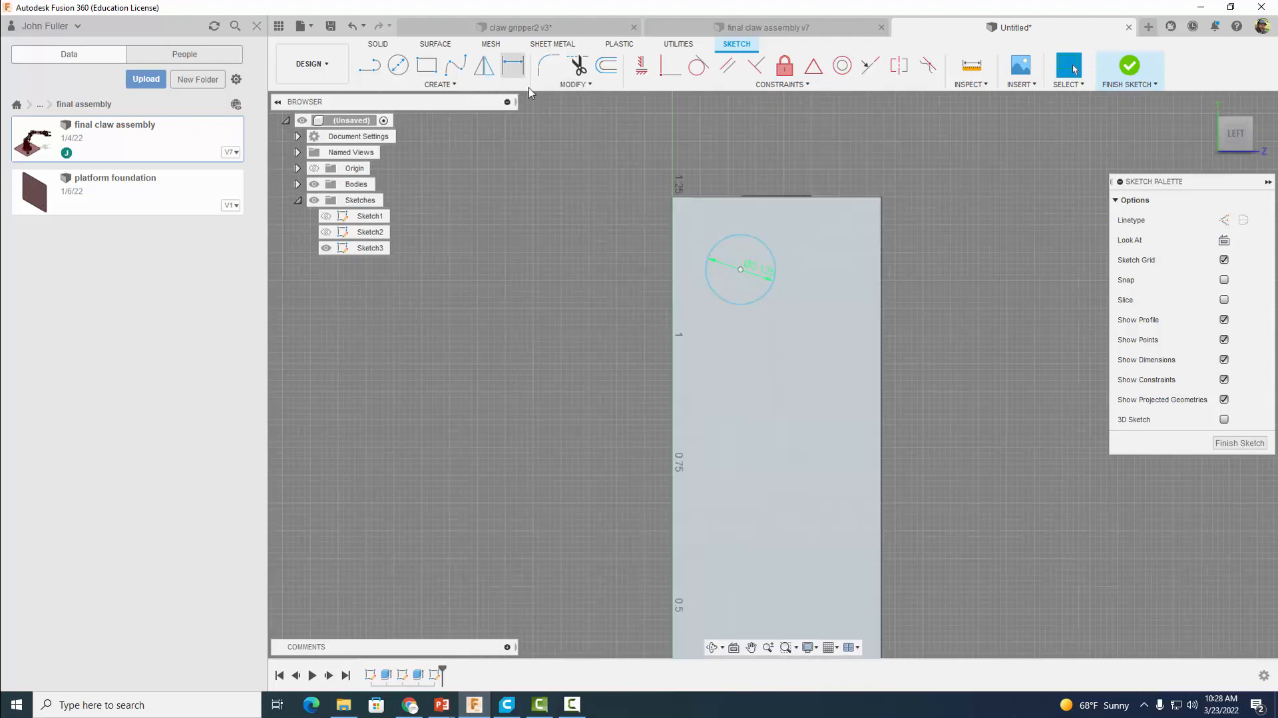
left_click(512, 70)
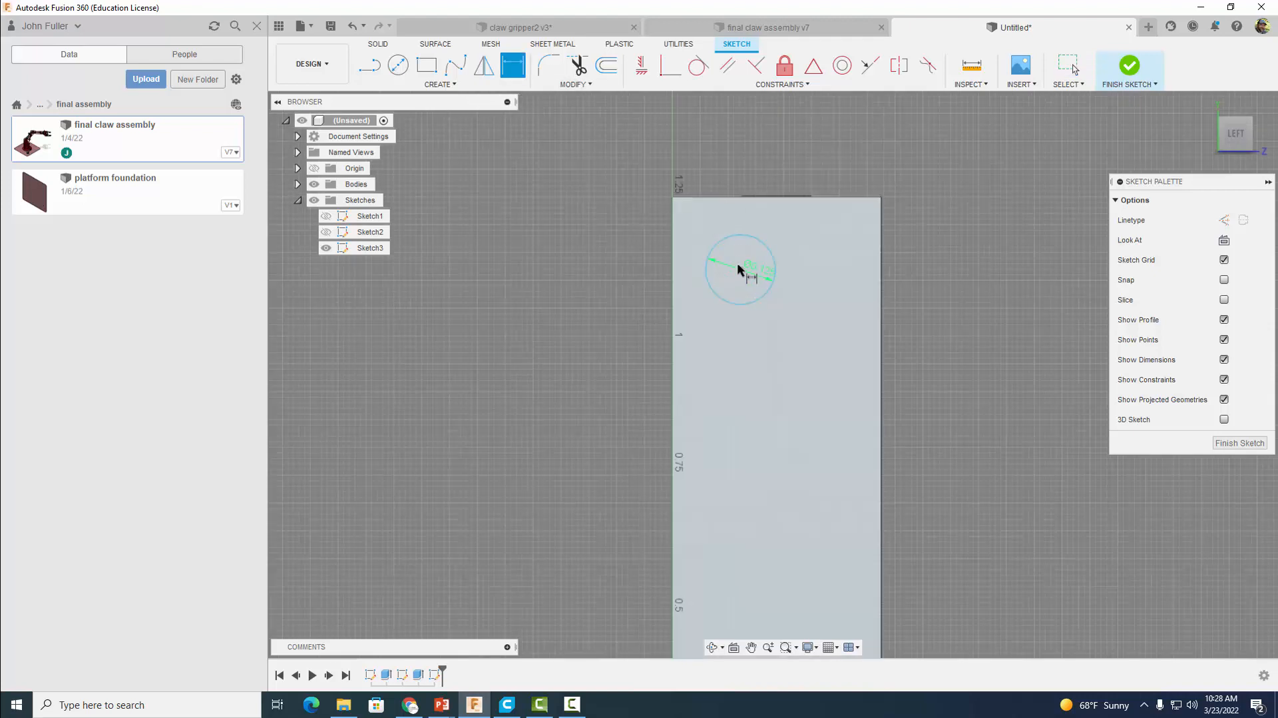
left_click(722, 197)
left_click(613, 228)
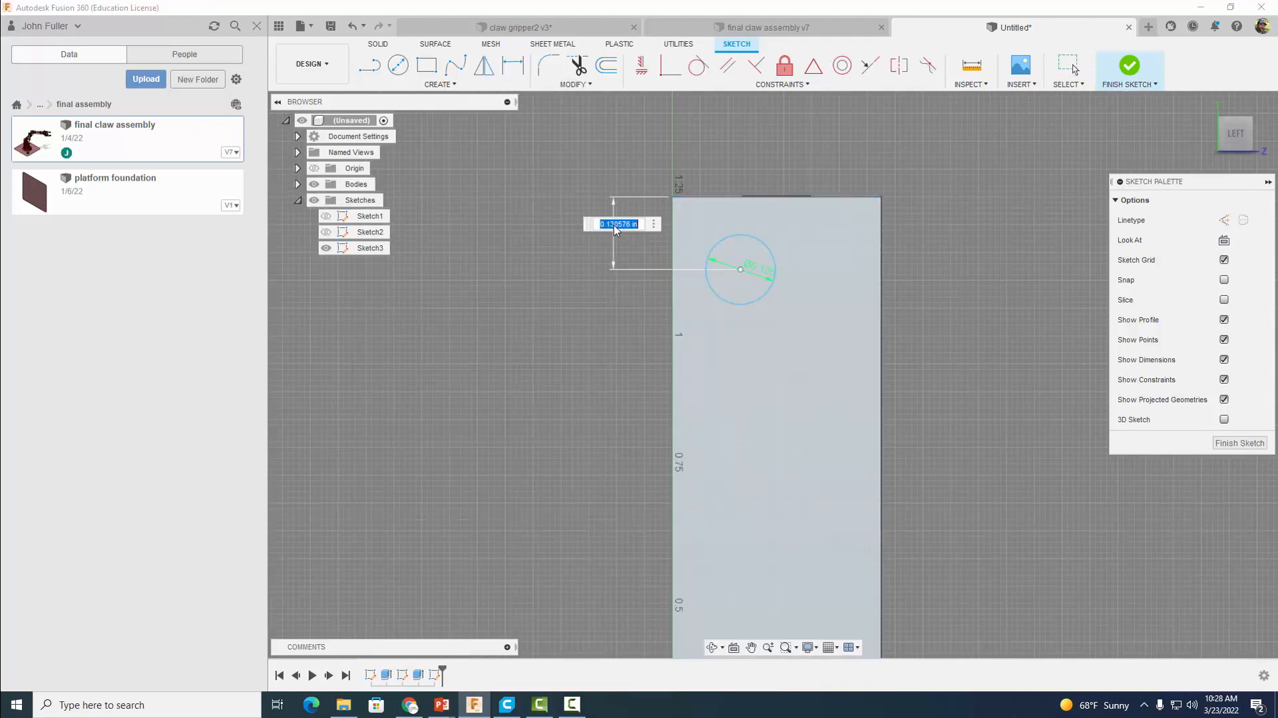
key("BackSpace")
type(".1")
key("Return")
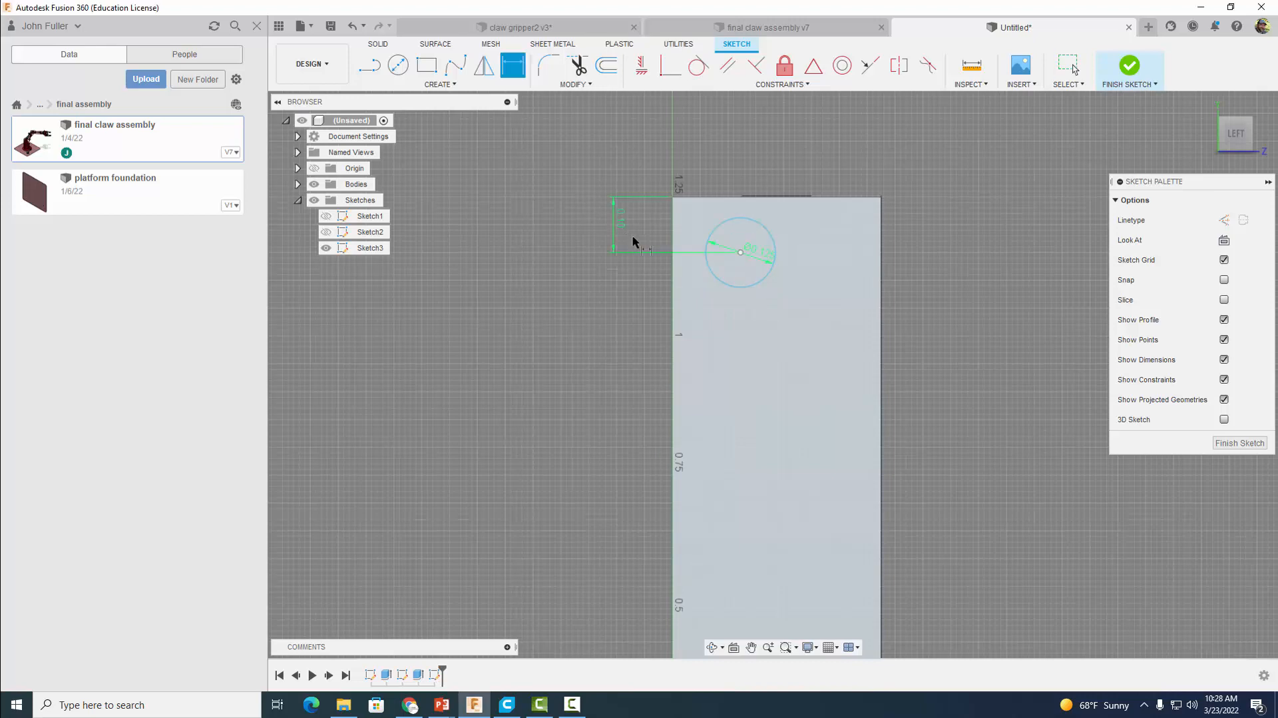
Dimension the circle's centre 0.1 in from the face's left edge and finish the sketch.
left_click(739, 253)
left_click(673, 251)
left_click(696, 167)
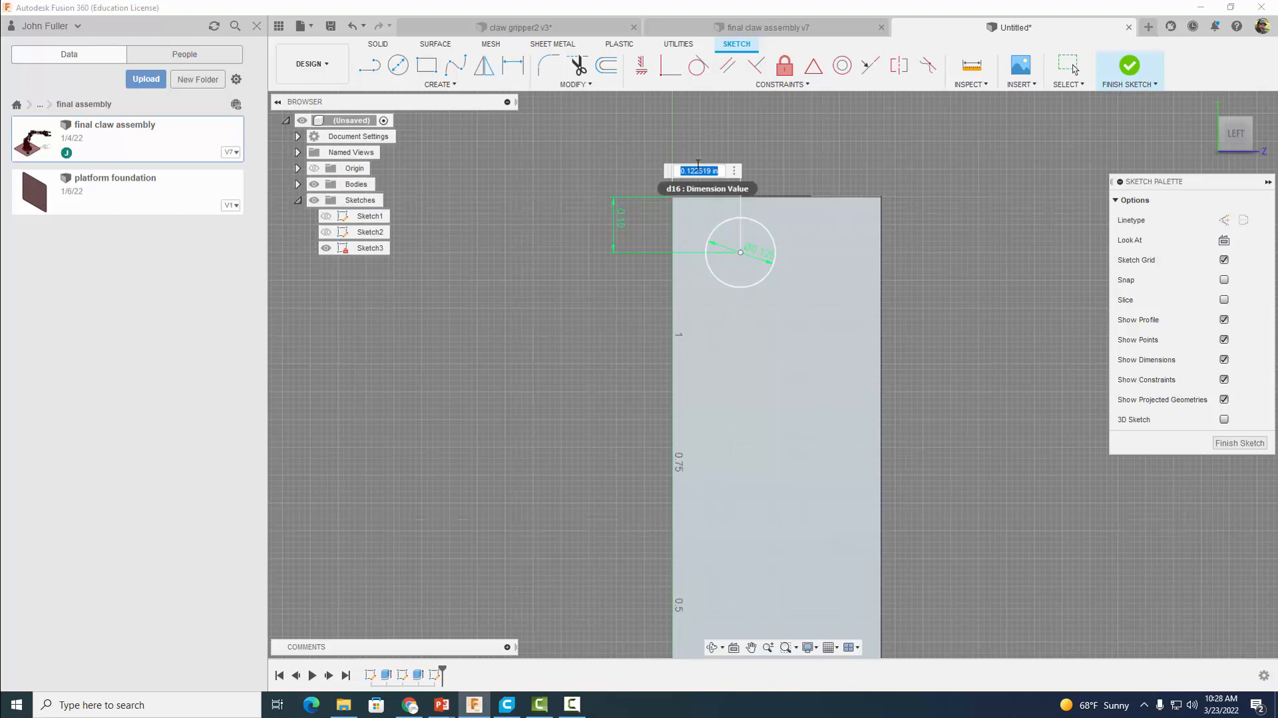
key("BackSpace")
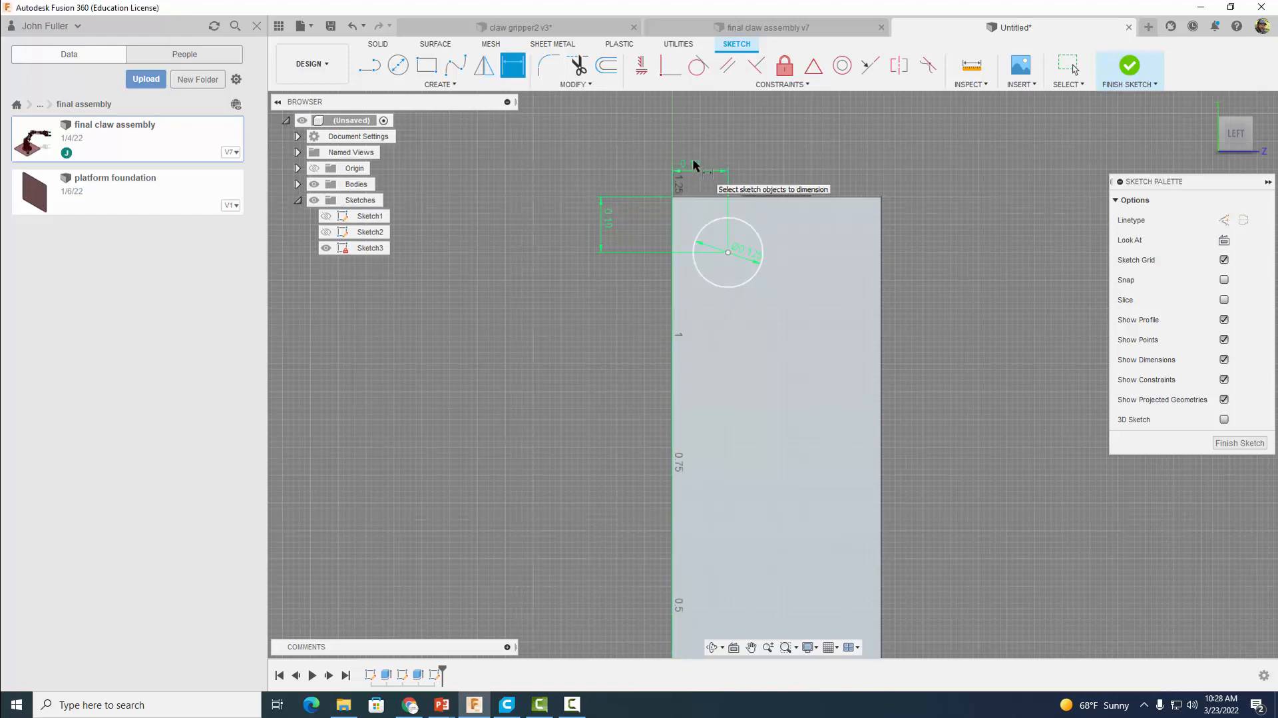
key("Escape")
left_click(1130, 67)
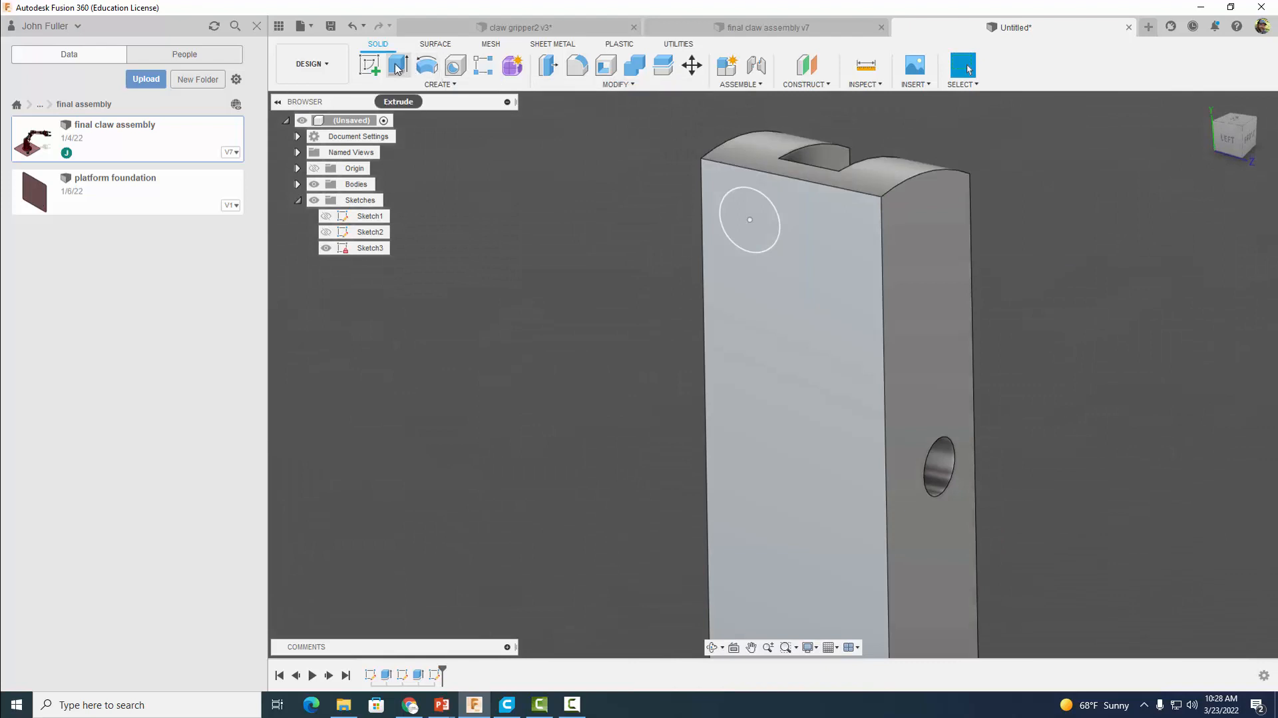
Extrude the circle 0.03 in outward from the side face, joined to the block as a round peg.
left_click(398, 64)
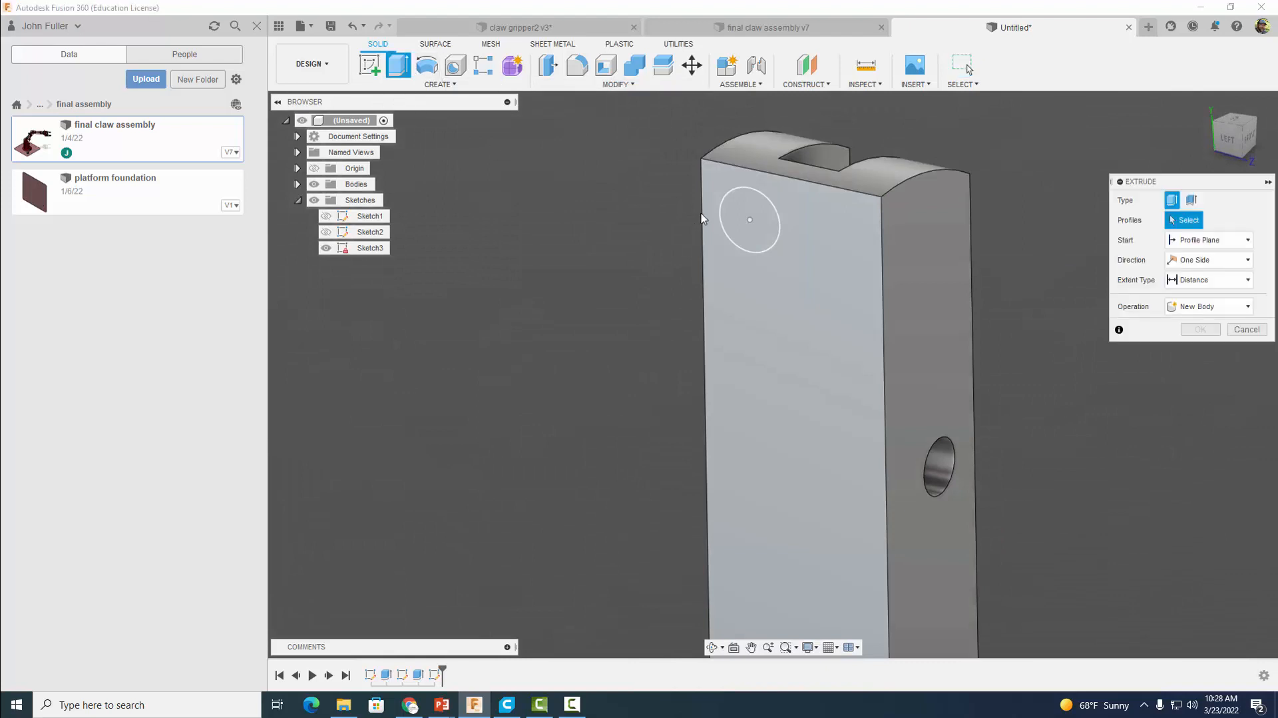
left_click(740, 212)
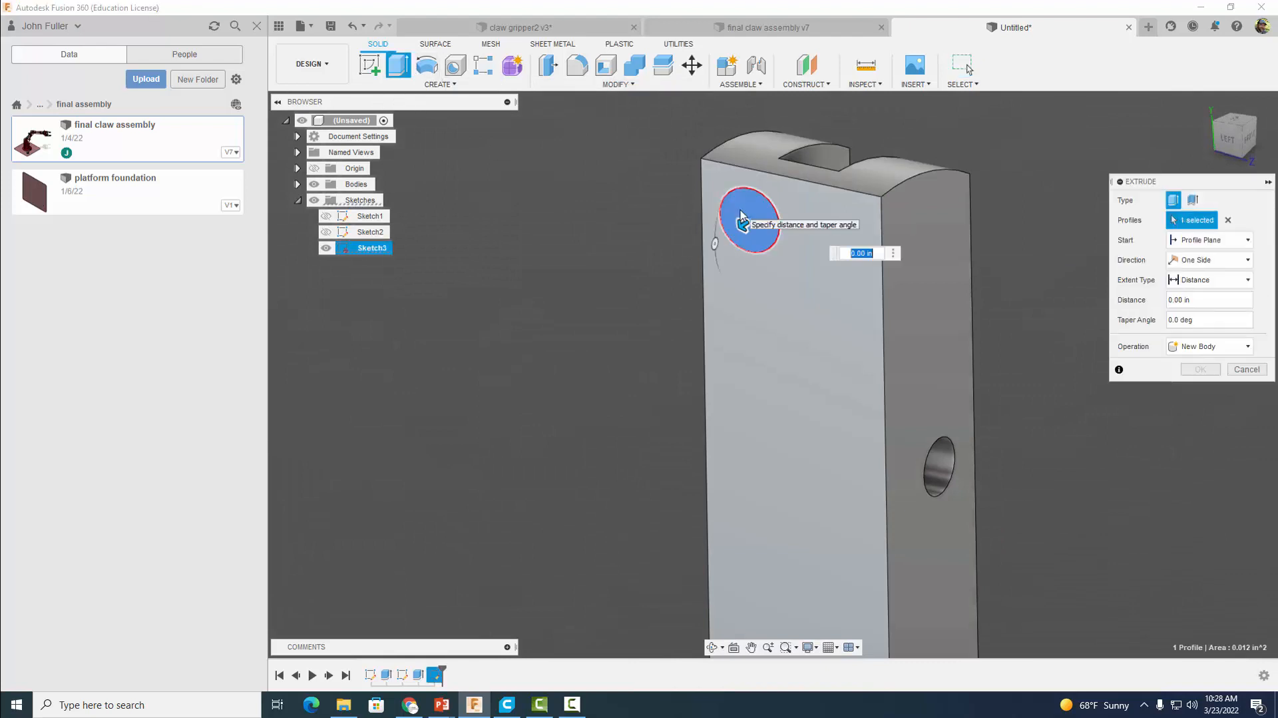
key("BackSpace")
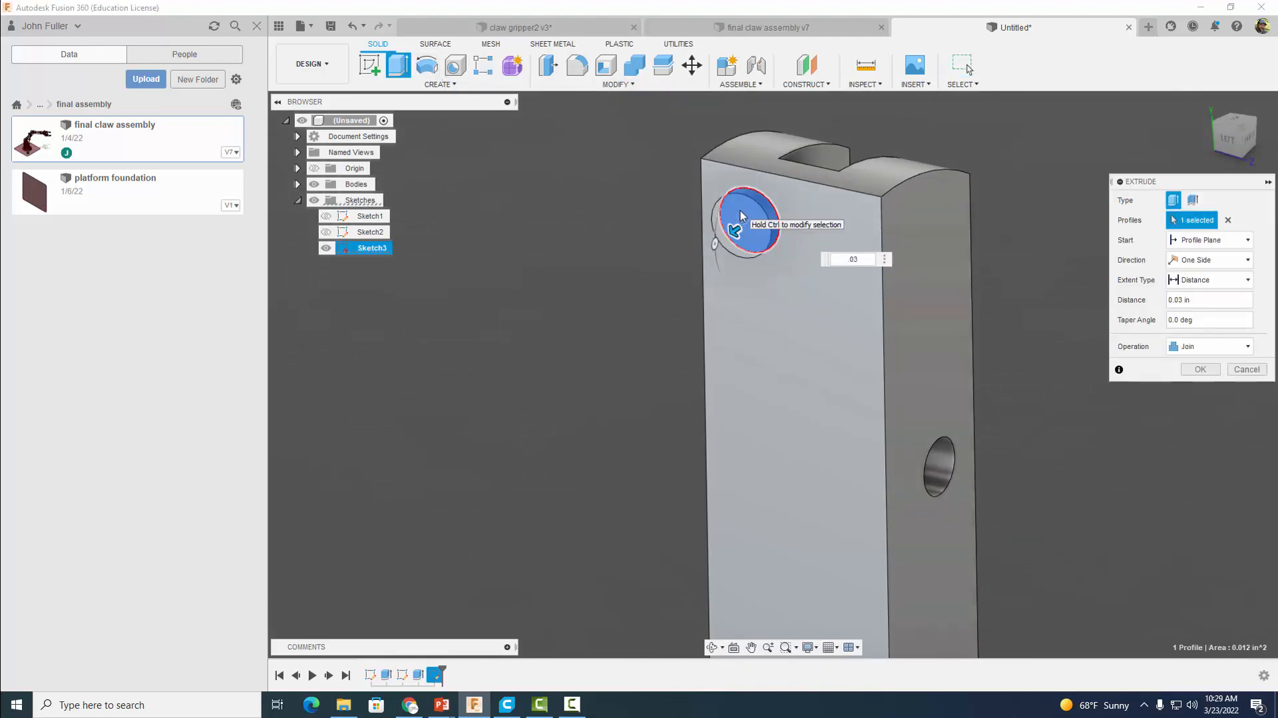
left_click(1201, 370)
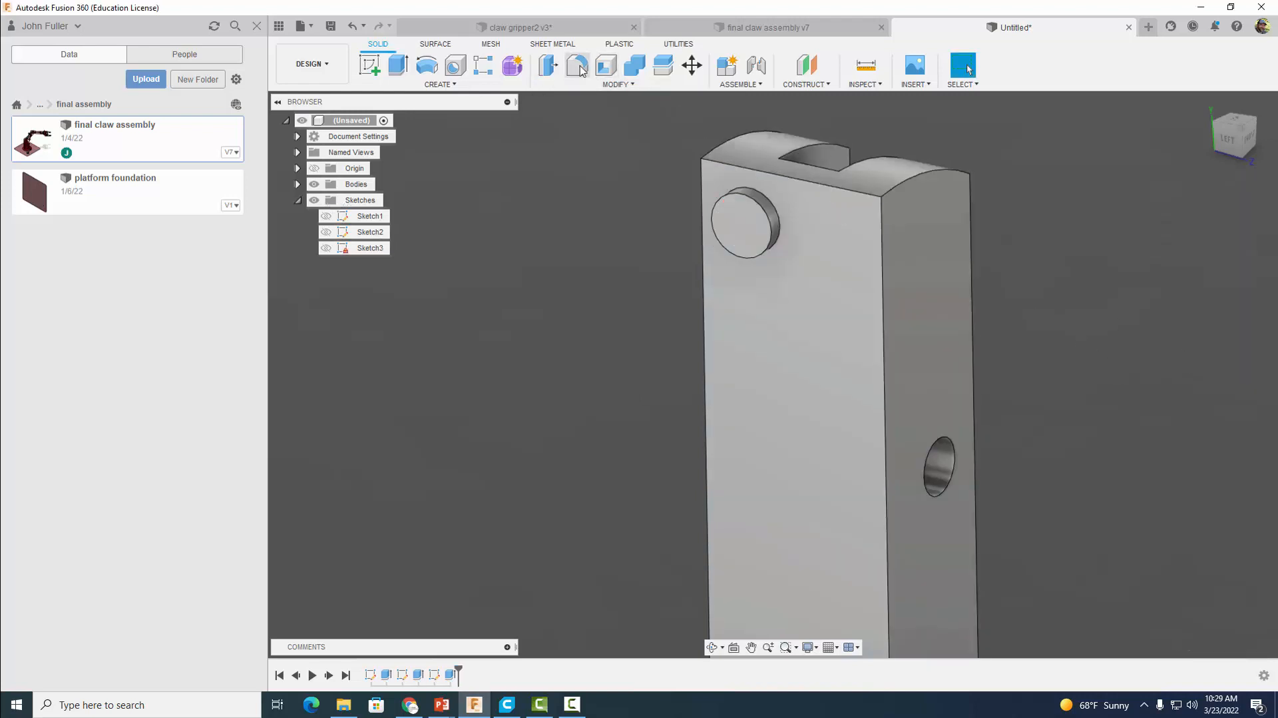
Fillet the edge where the round peg meets the block with a 0.02 in radius.
left_click(577, 64)
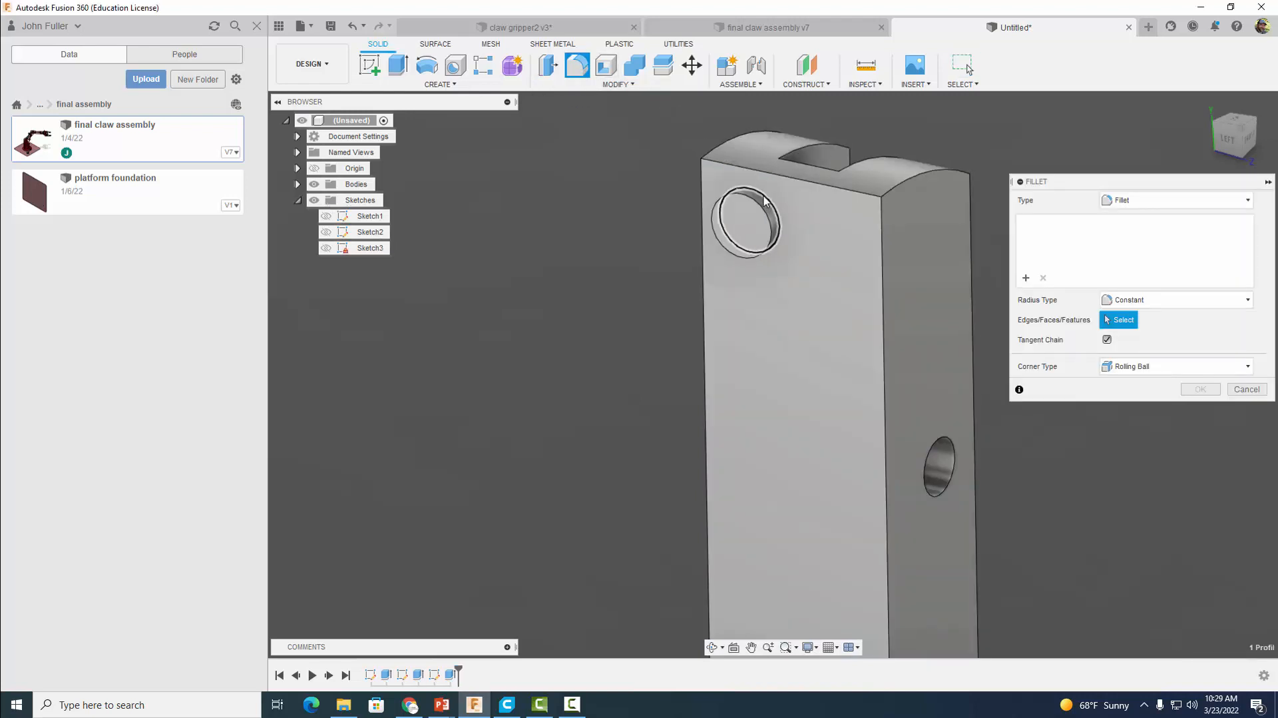
left_click(752, 197)
key("BackSpace")
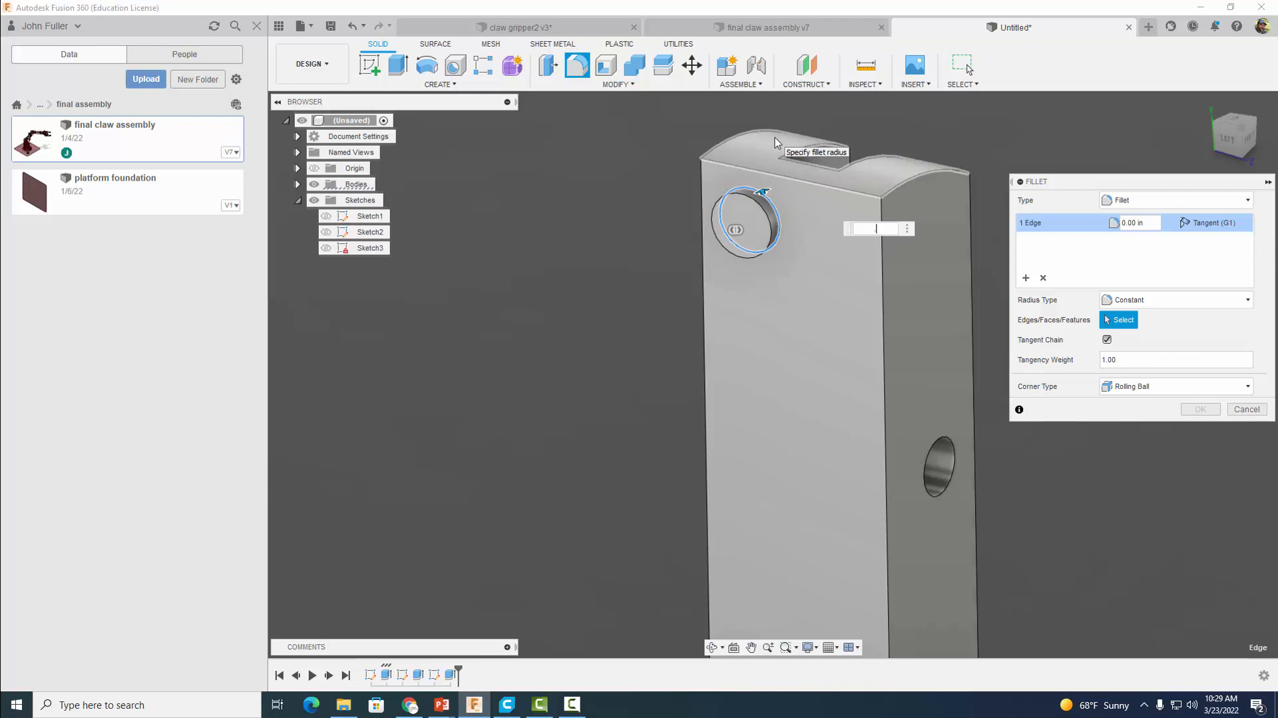
type(".02")
key("Return")
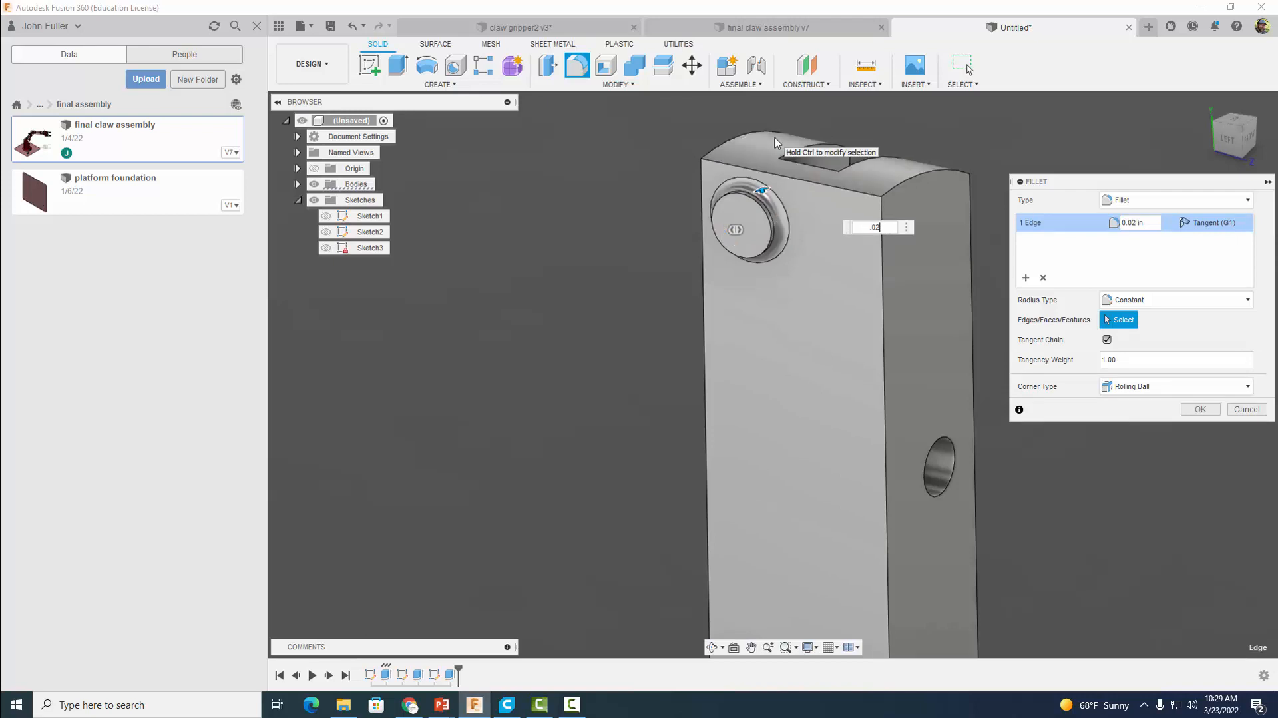
left_click(1197, 409)
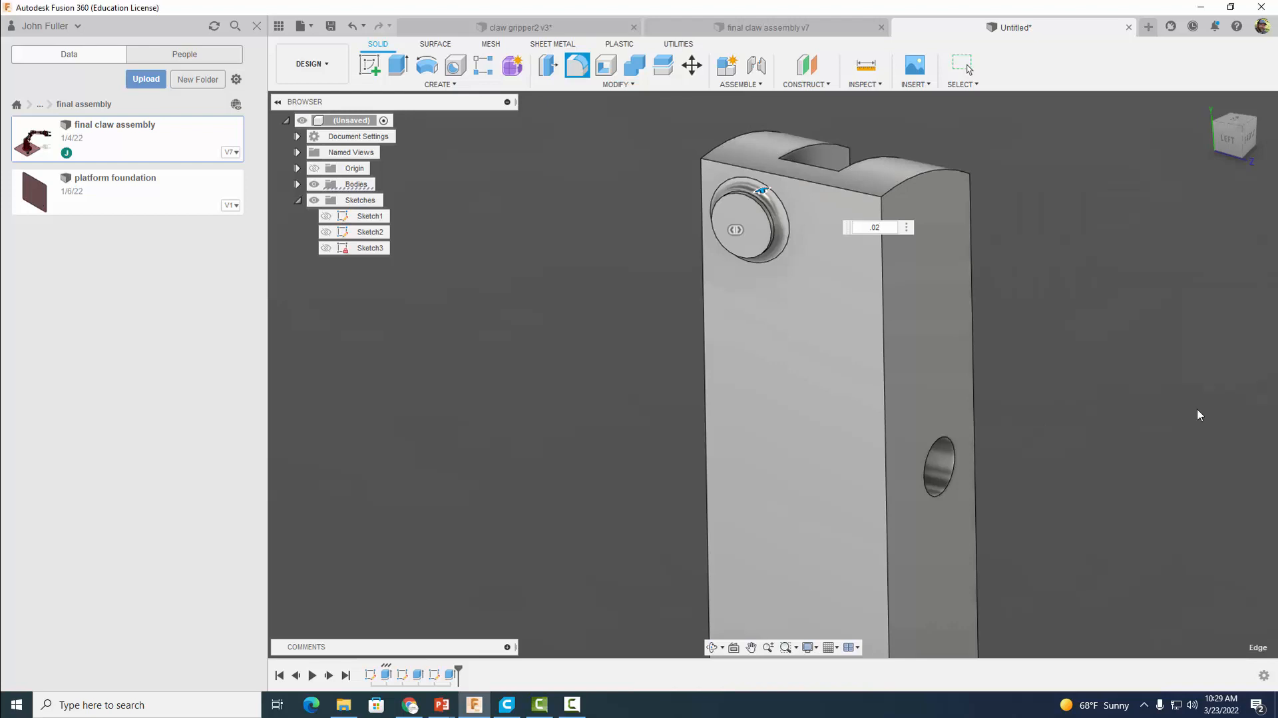
Start a rectangular pattern of faces and select the peg's fillet, side and end faces as its objects.
scroll(1083, 352, "down", 3)
middle_click_drag(1095, 352, 965, 292)
scroll(965, 292, "down", 1)
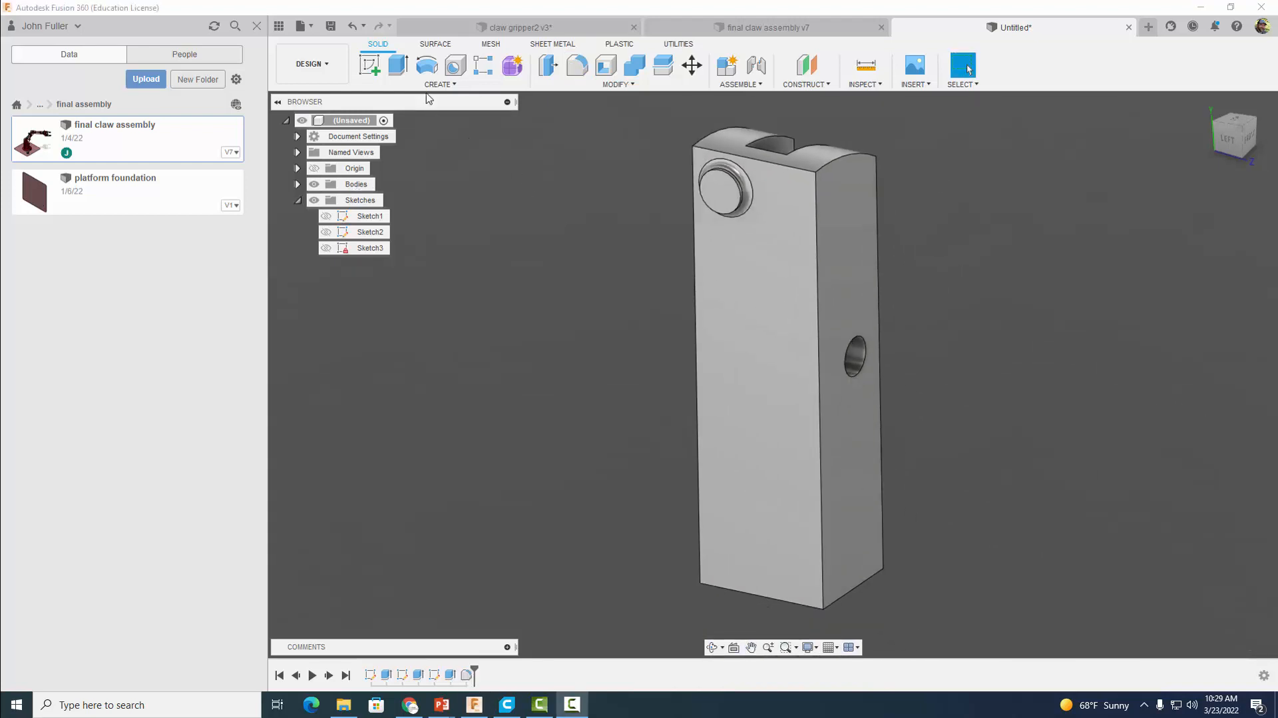
left_click(423, 85)
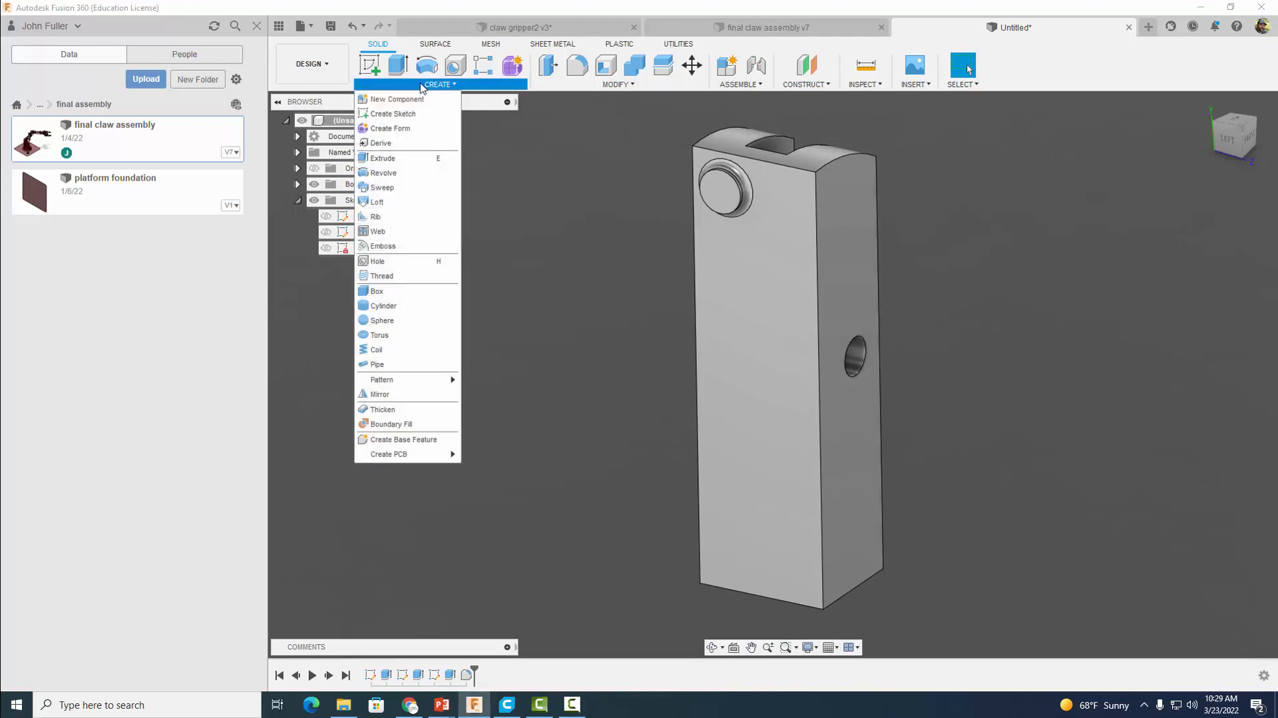
mouse_move(426, 380)
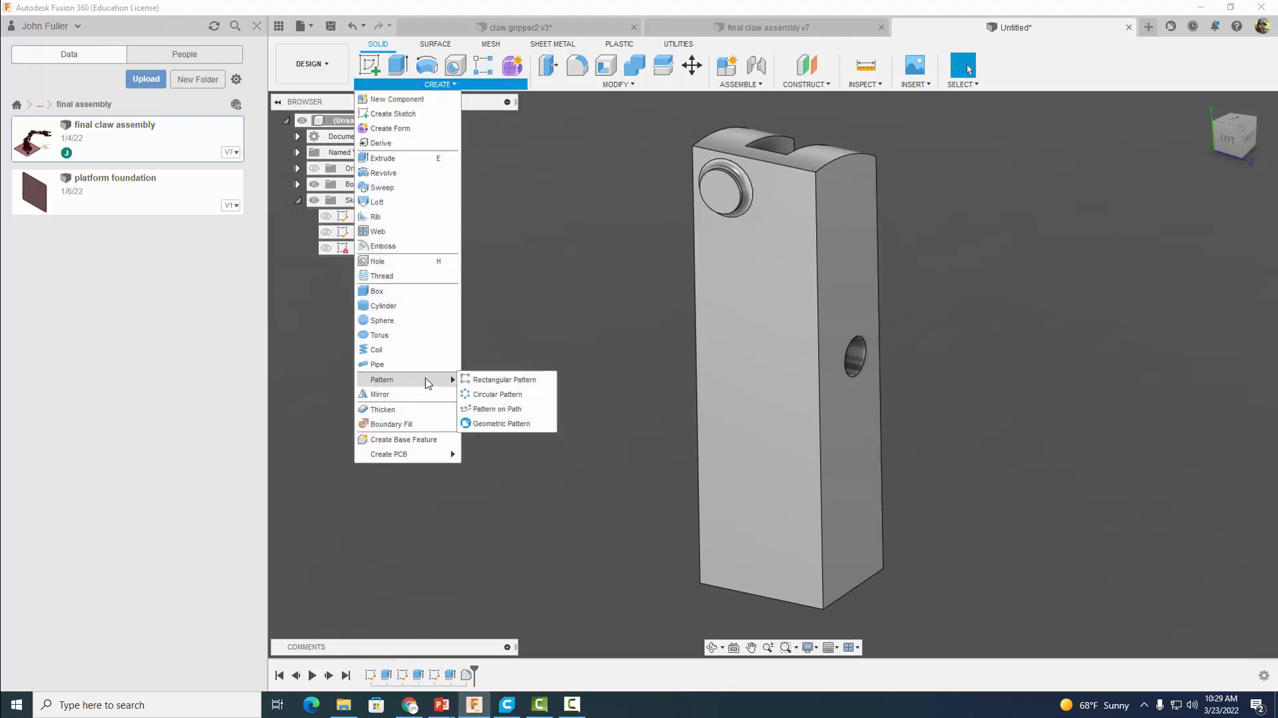
left_click(475, 385)
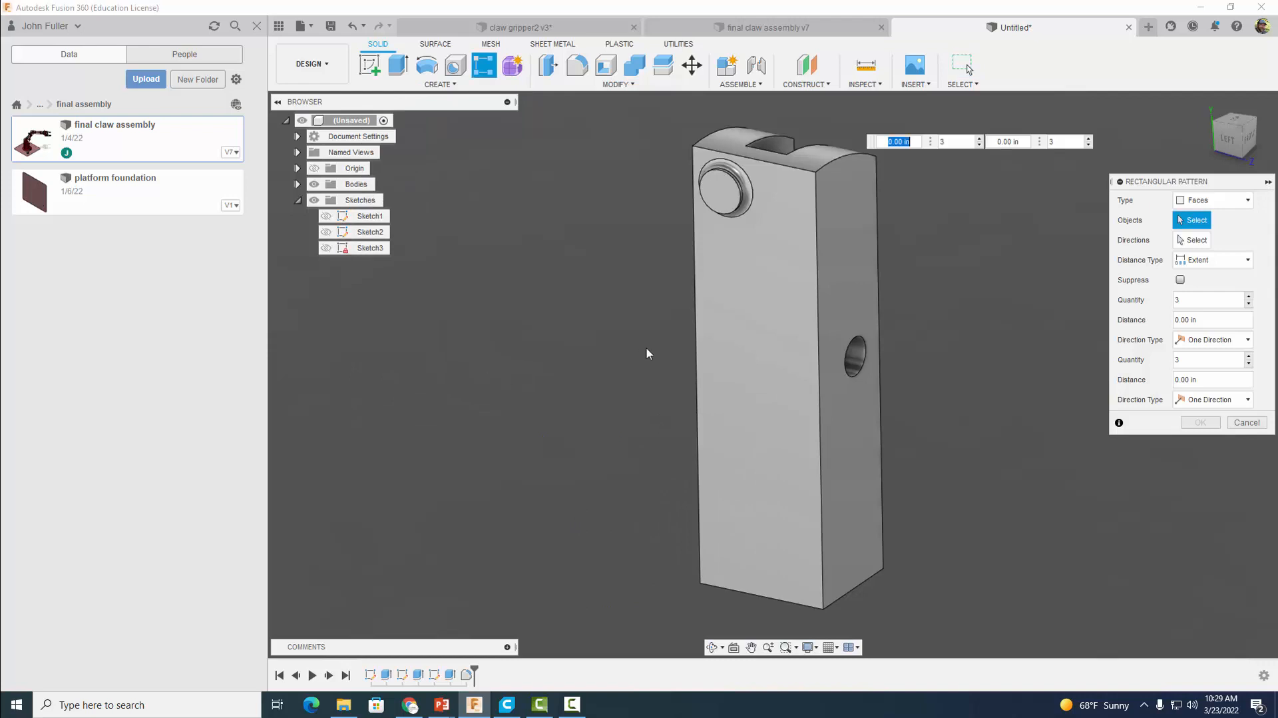
scroll(746, 178, "up", 5)
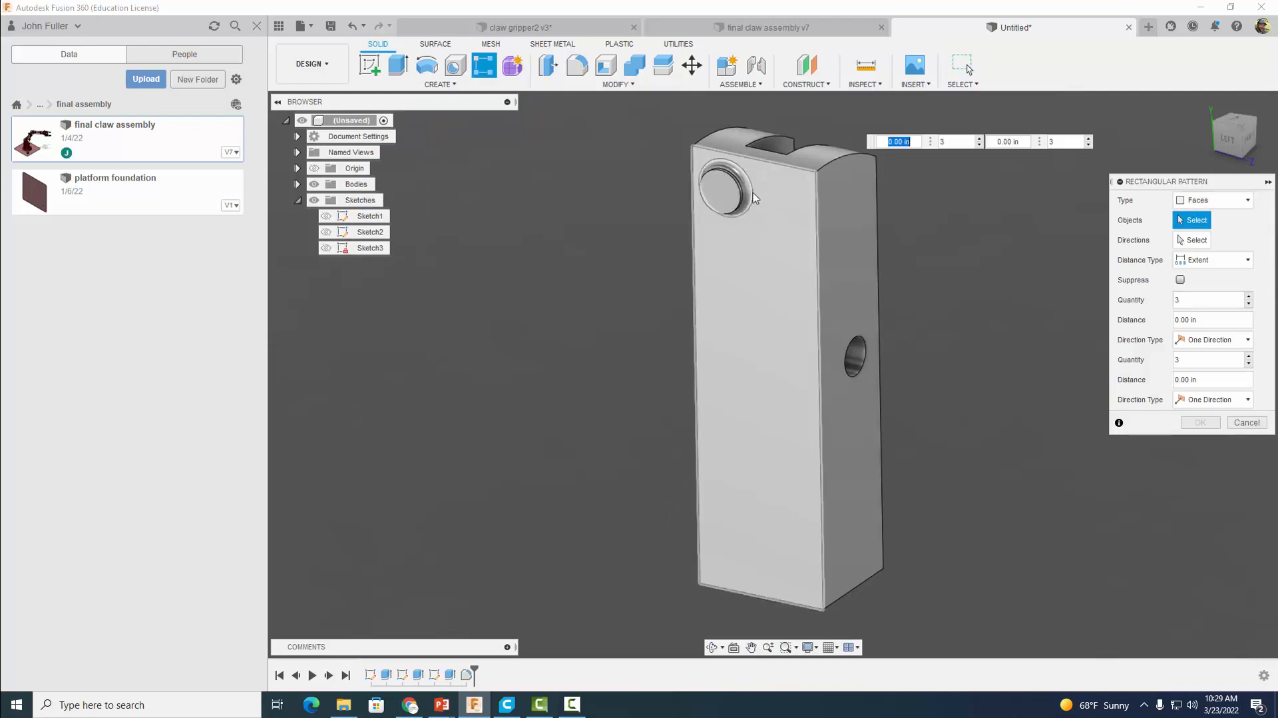
scroll(744, 179, "up", 3)
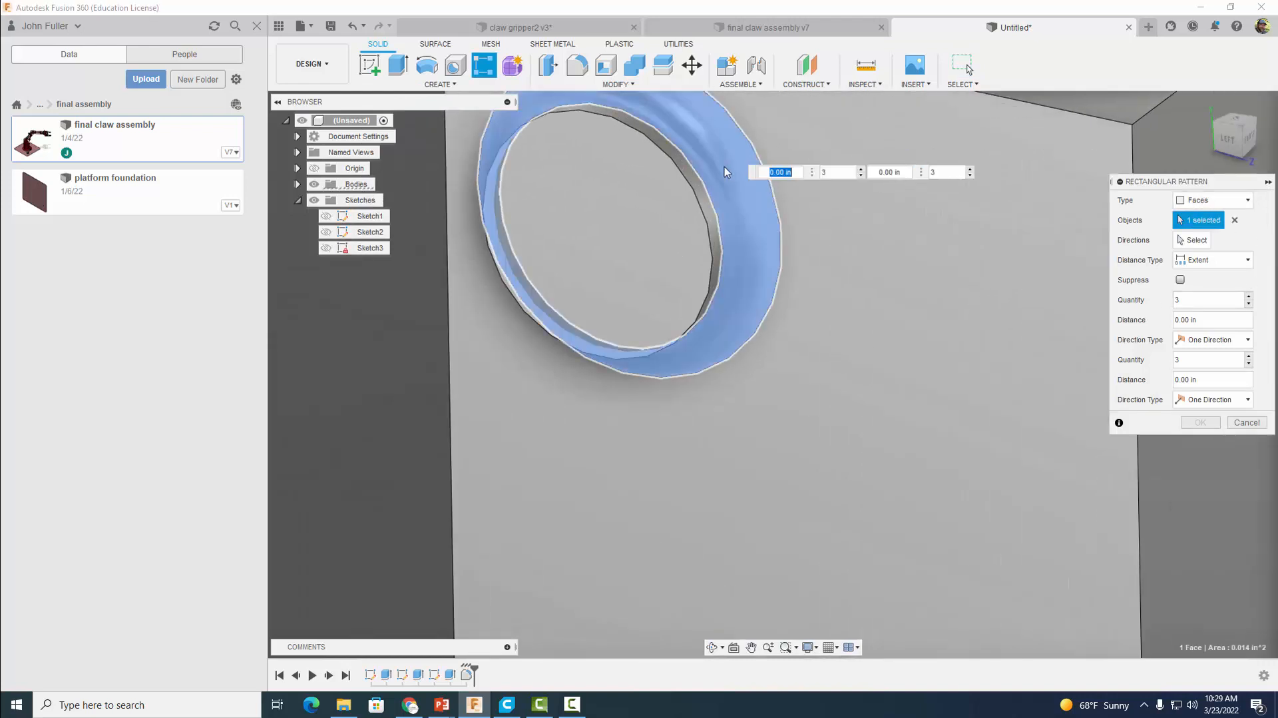
left_click(697, 179)
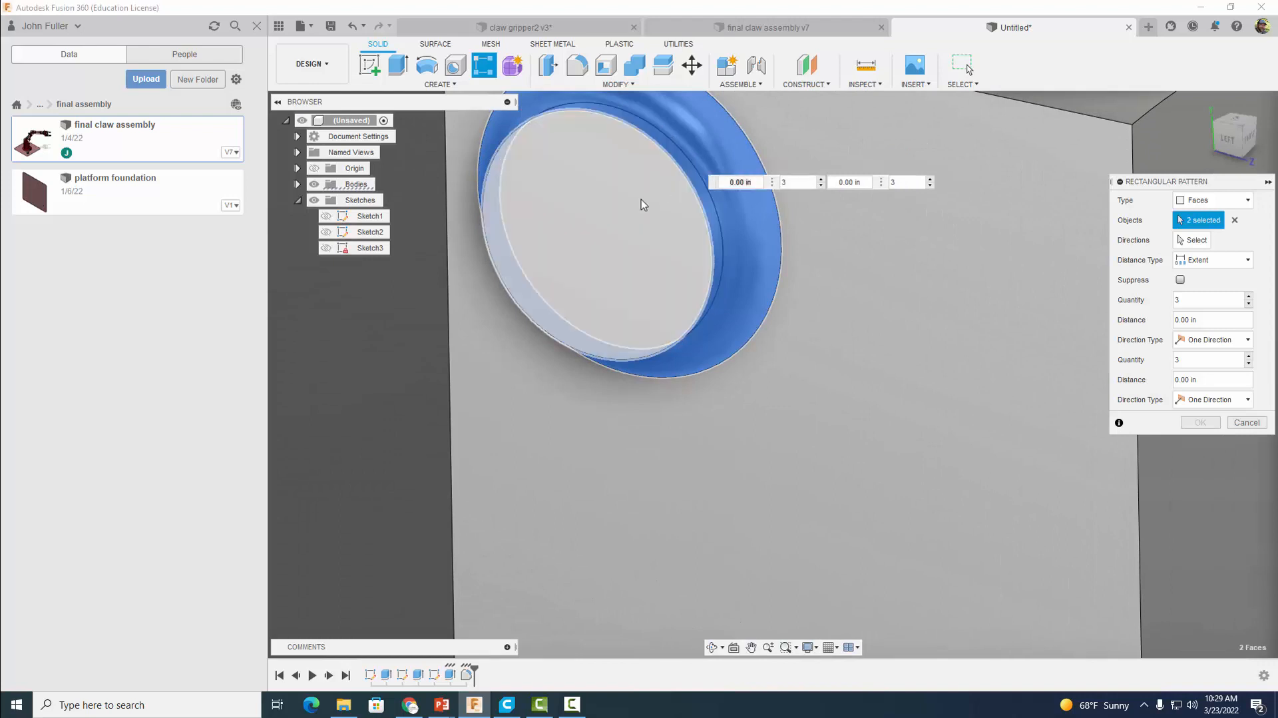
left_click(641, 198)
scroll(641, 198, "down", 4)
scroll(974, 275, "down", 3)
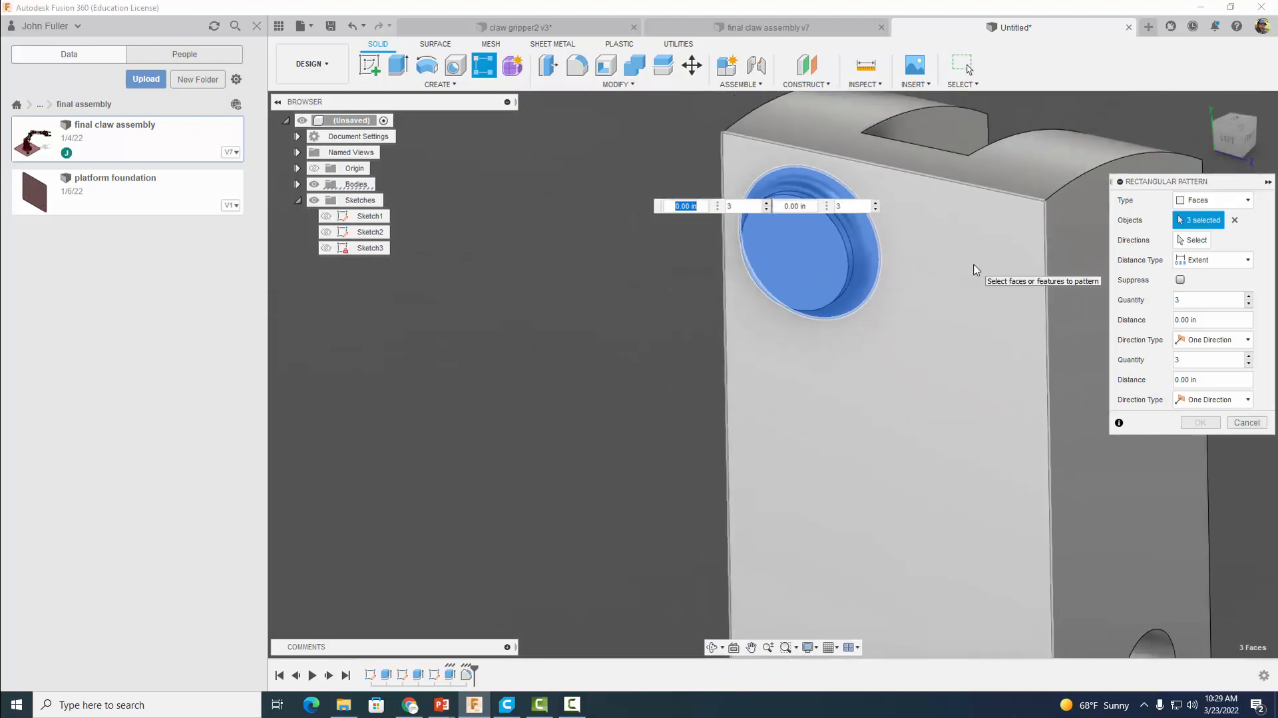
Set the pattern directions along the face's top and left edges, with a quantity of 2 along the top edge.
left_click(1191, 241)
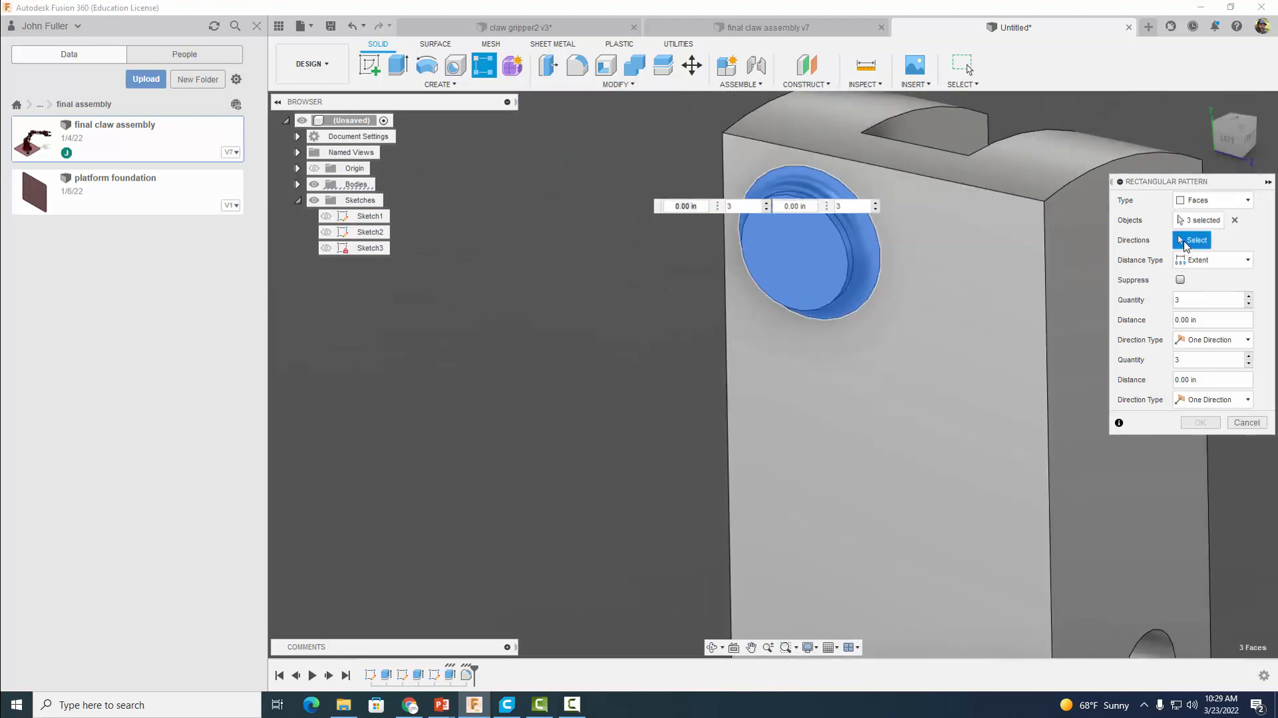
left_click(948, 182)
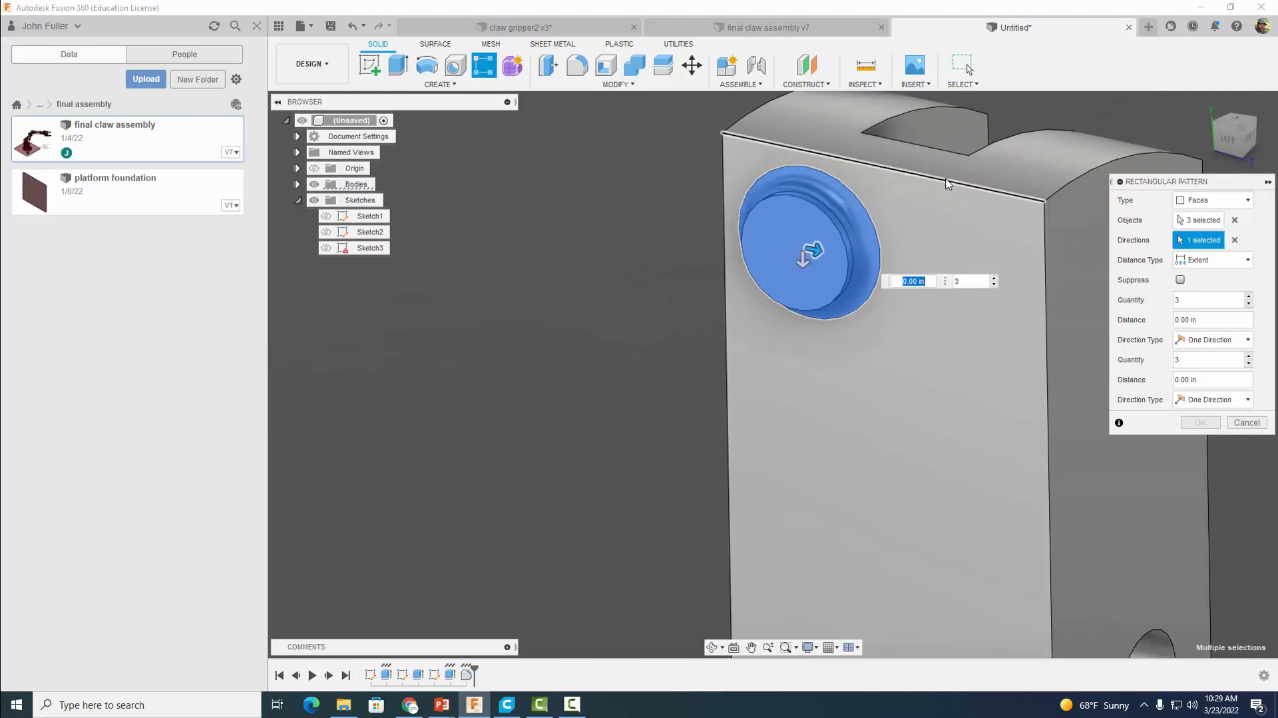
left_click(724, 175)
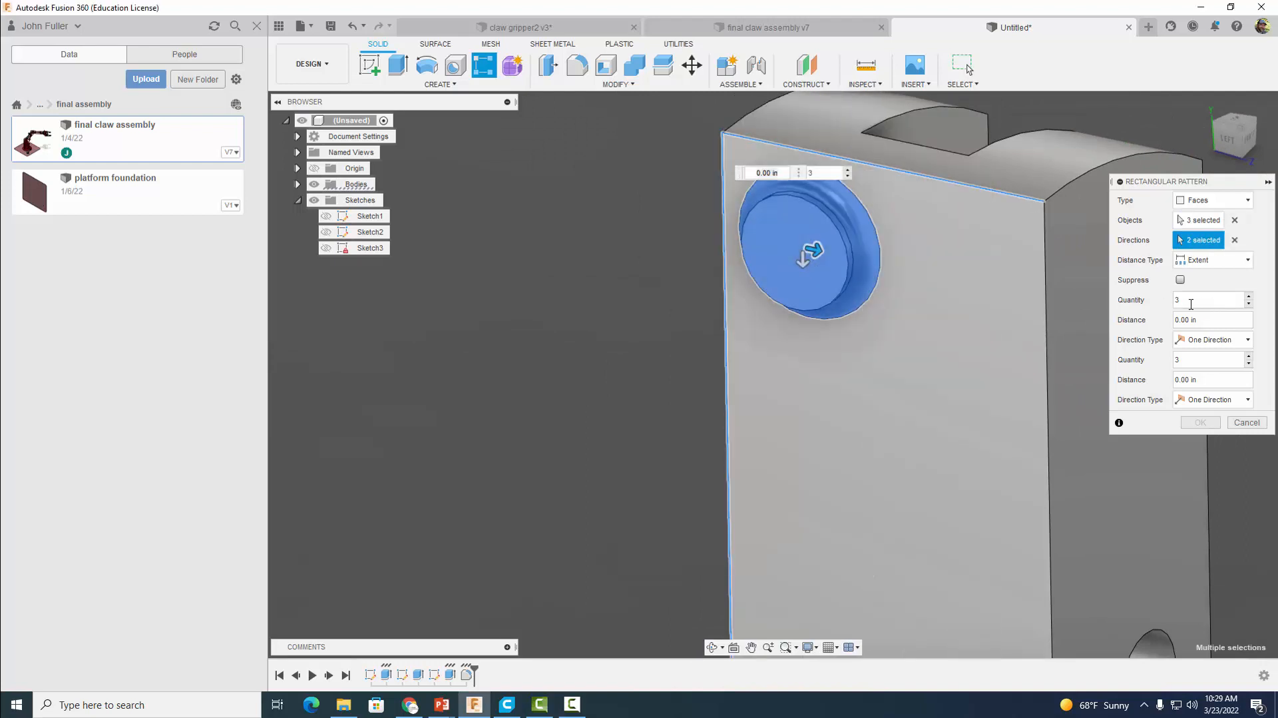
left_click_drag(1189, 302, 1177, 303)
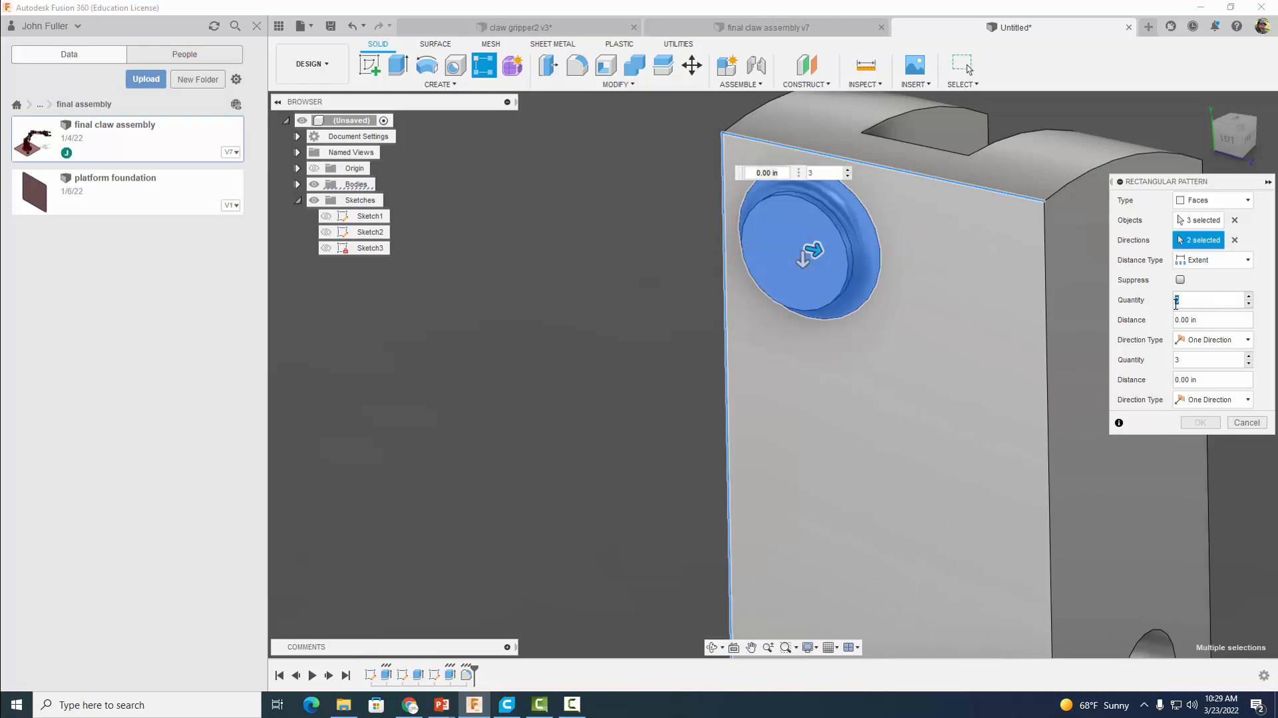
type("2")
Set the lengthwise quantity to 6 and stretch the pattern to about 0.182 in across and 1.005 in down the face.
left_click_drag(812, 248, 936, 261)
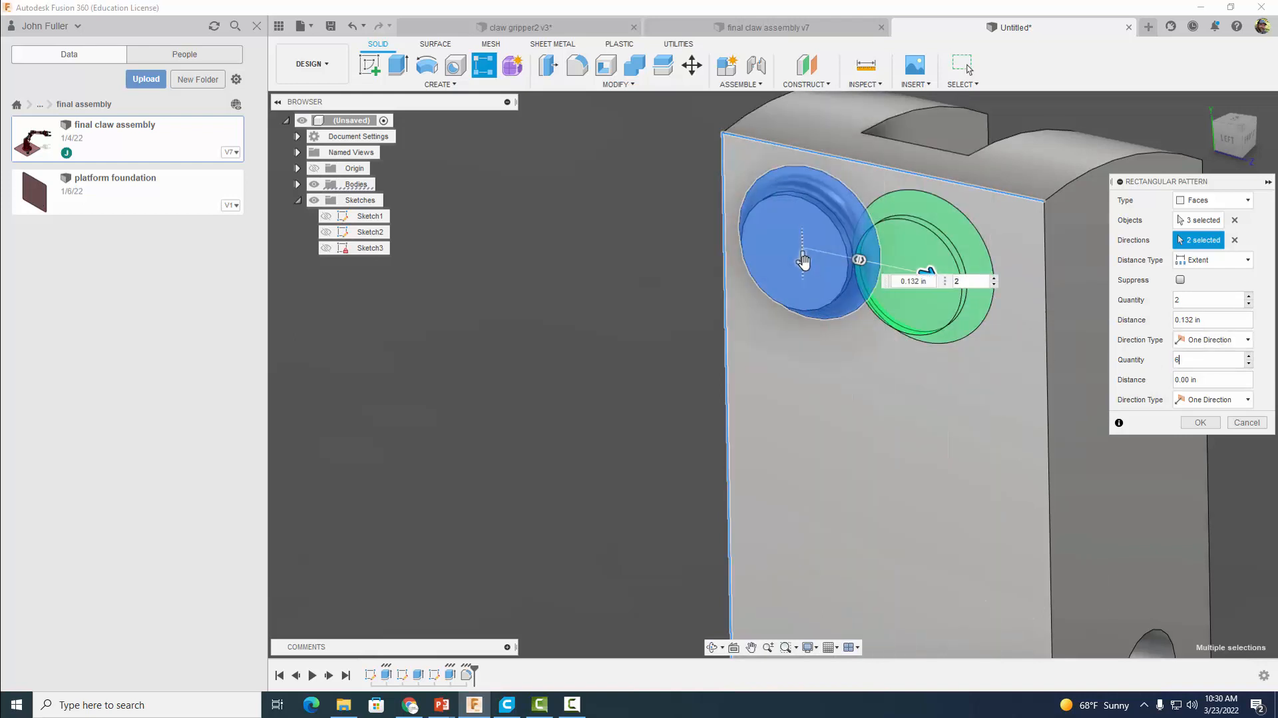
left_click_drag(804, 265, 780, 657)
scroll(964, 450, "down", 3)
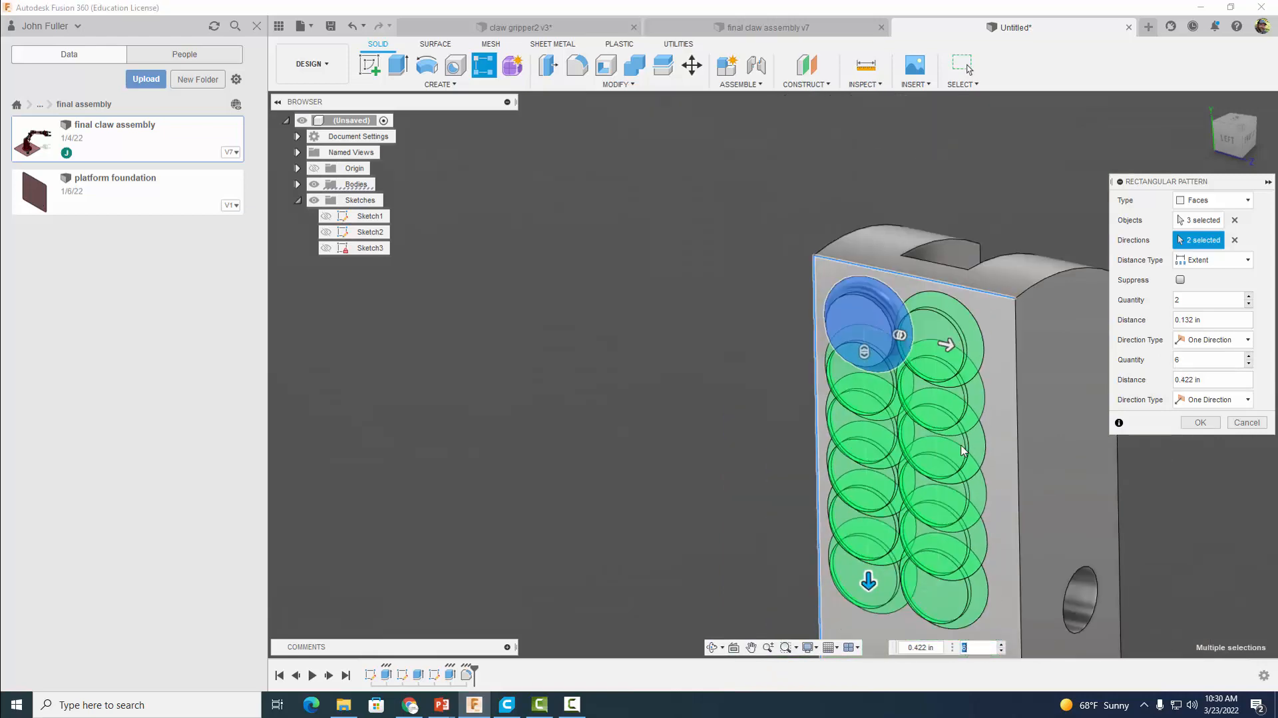
middle_click_drag(984, 459, 858, 294)
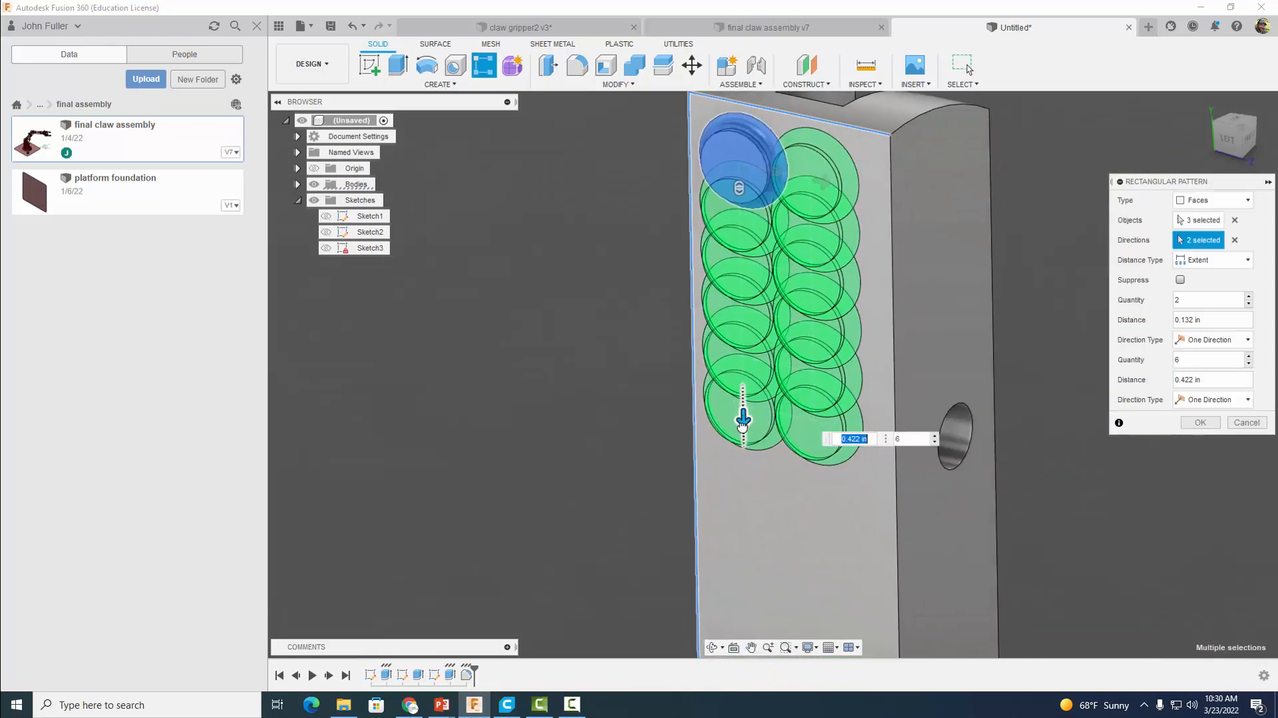
left_click_drag(742, 426, 740, 702)
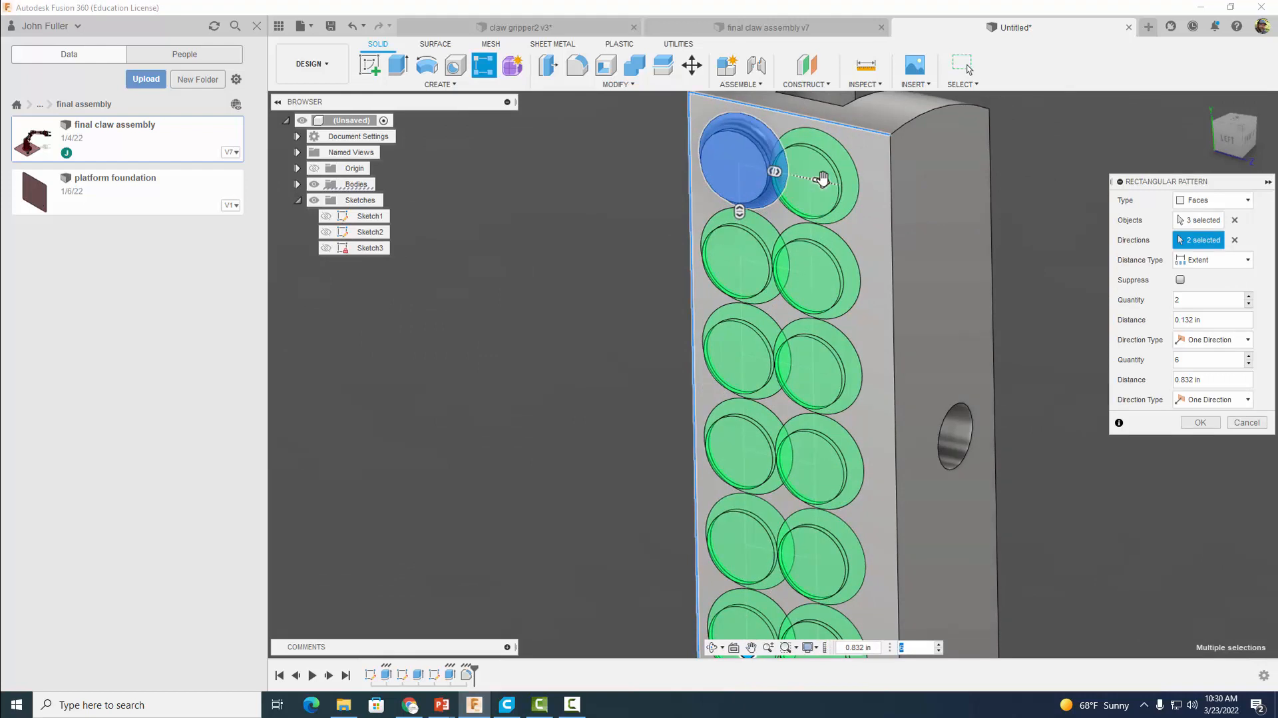
left_click_drag(821, 177, 853, 186)
scroll(829, 313, "down", 3)
middle_click_drag(893, 378, 838, 214)
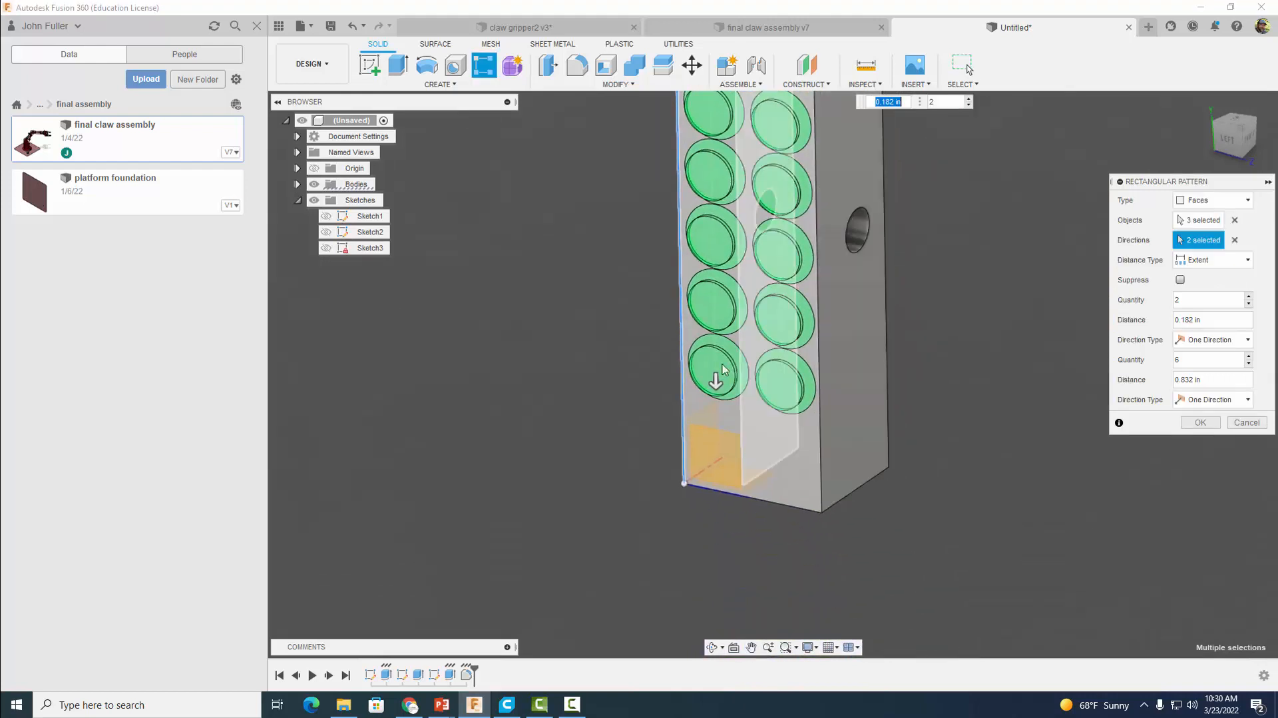
left_click_drag(713, 380, 717, 449)
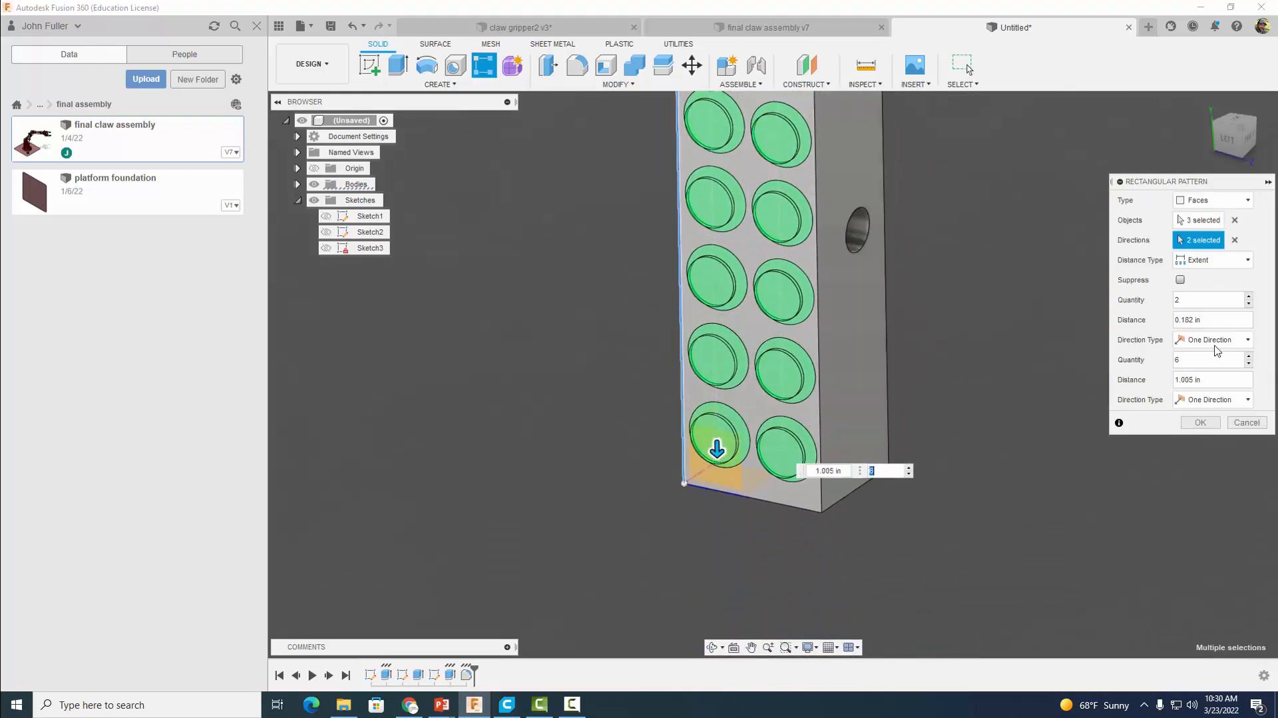
Fine-tune the pattern's crosswise distance to 0.175 in so both peg columns fit evenly on the block's face.
left_click_drag(1210, 322, 1174, 321)
left_click(1226, 138)
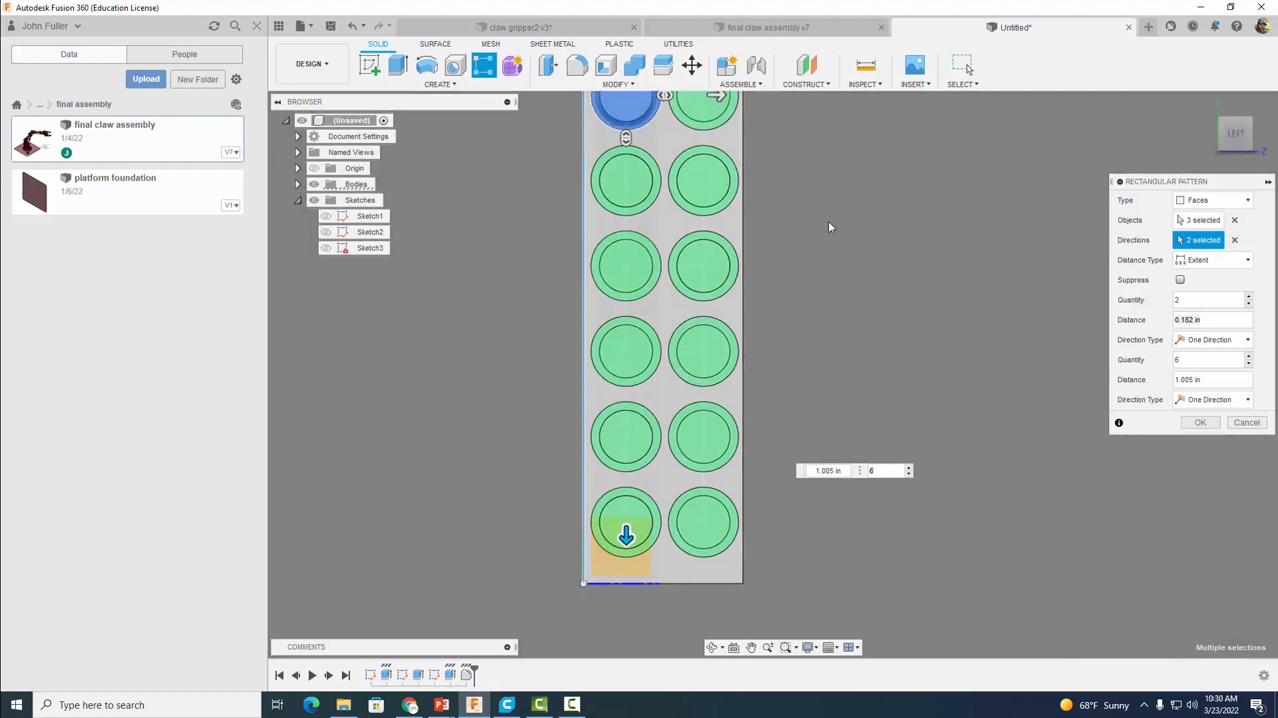
middle_click_drag(826, 274, 888, 340)
scroll(792, 257, "up", 3)
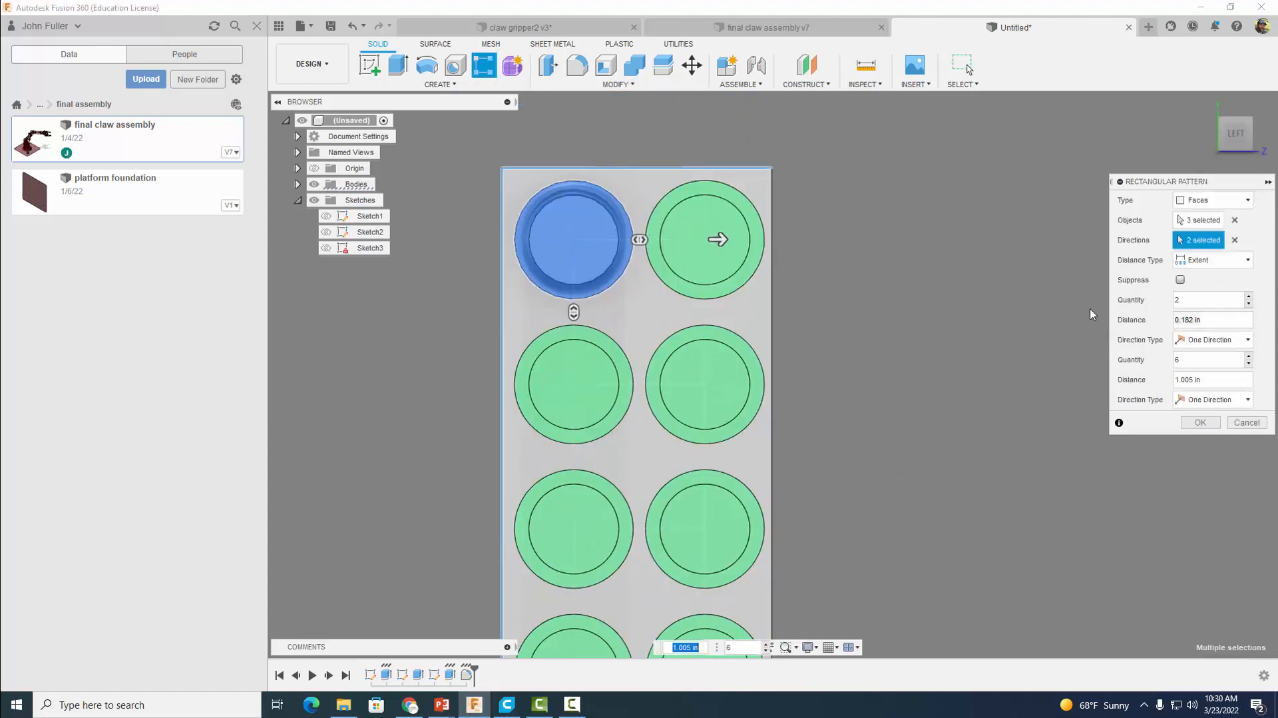
left_click(1192, 320)
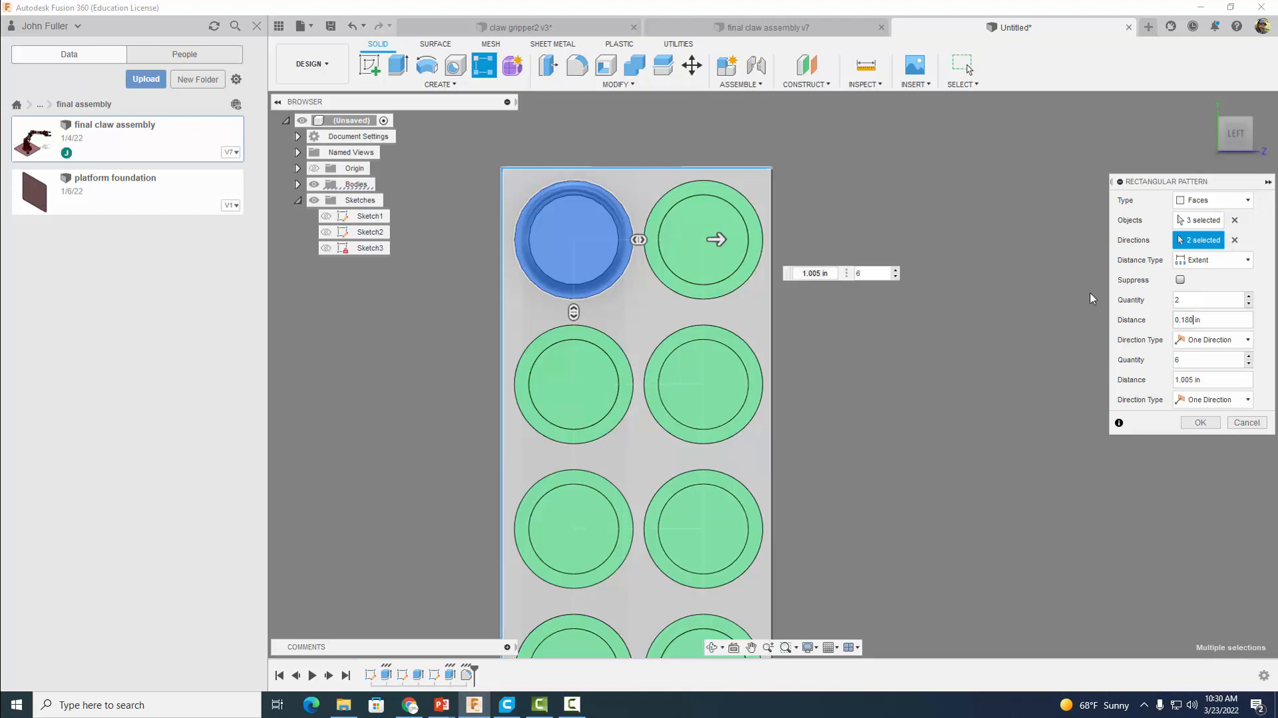
scroll(889, 293, "up", 2)
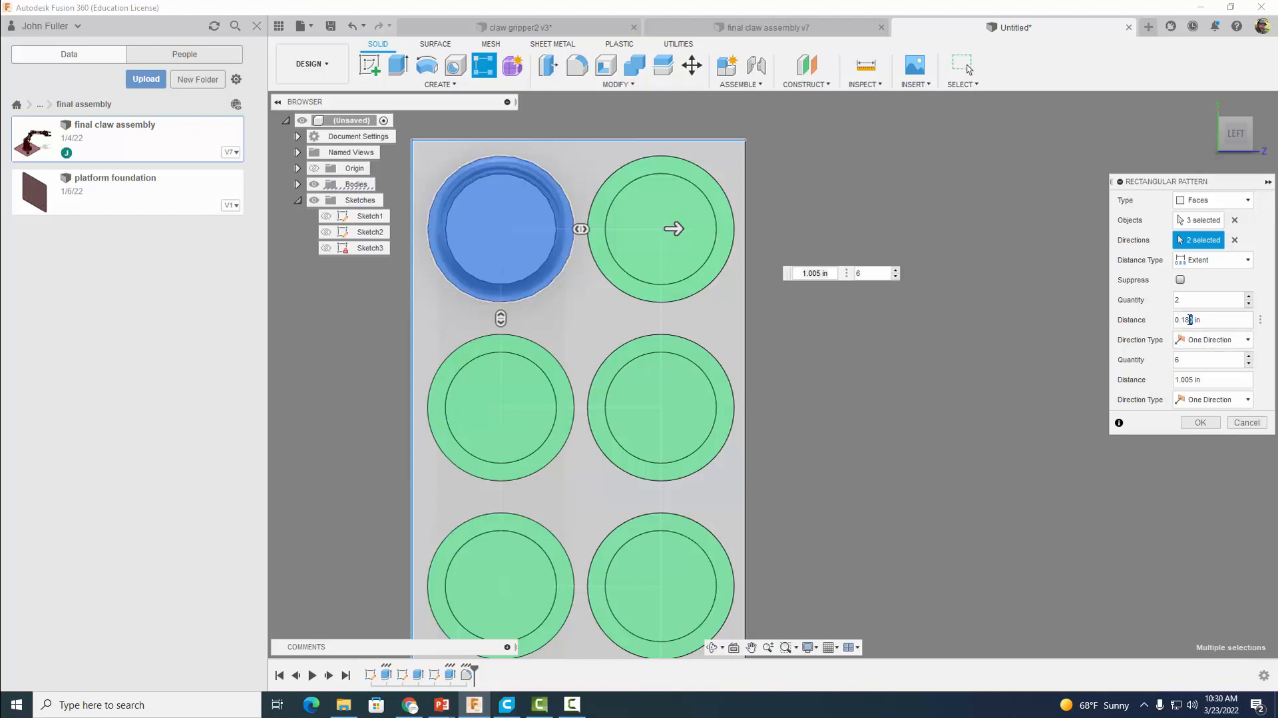
type("79")
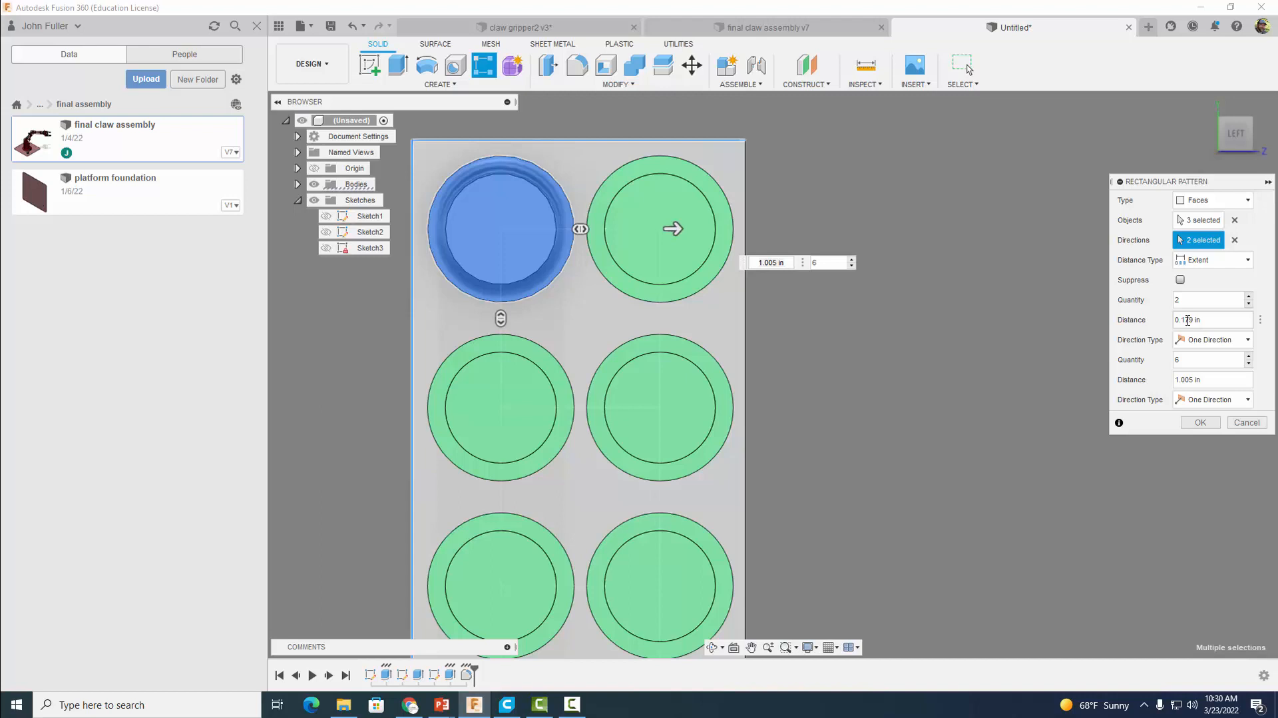
key("BackSpace")
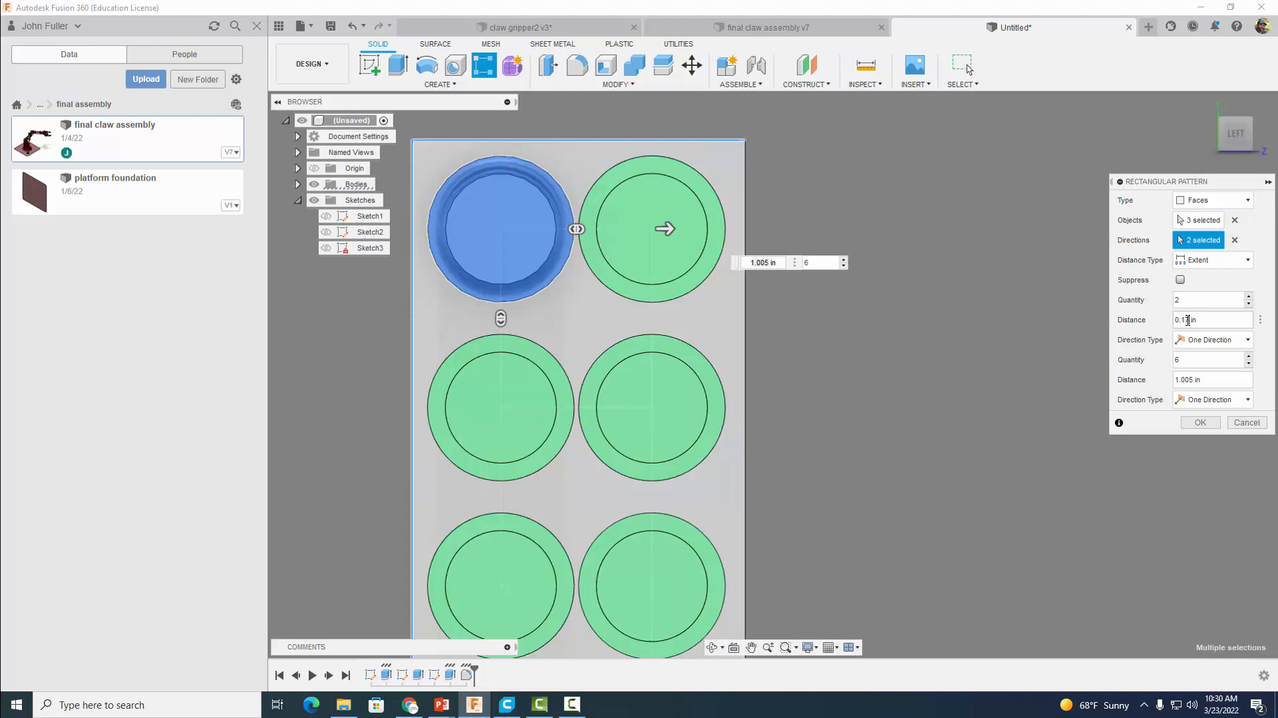
type("6")
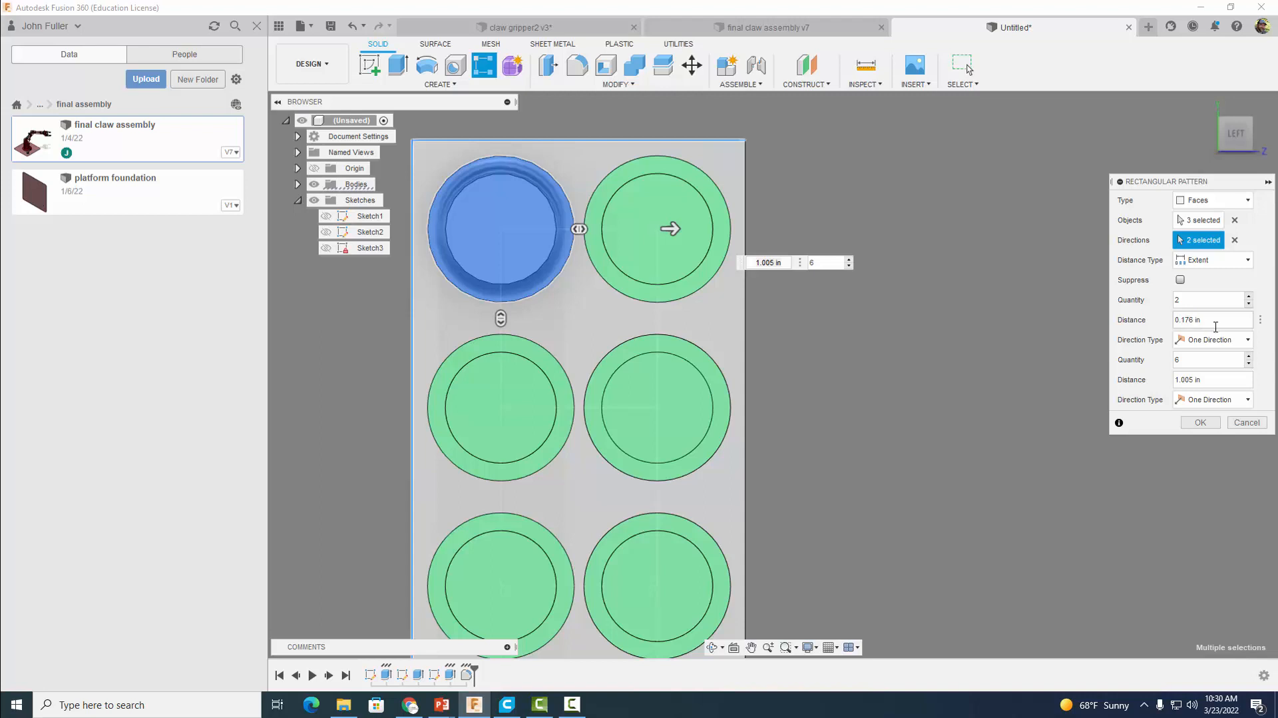
key("BackSpace")
type("5")
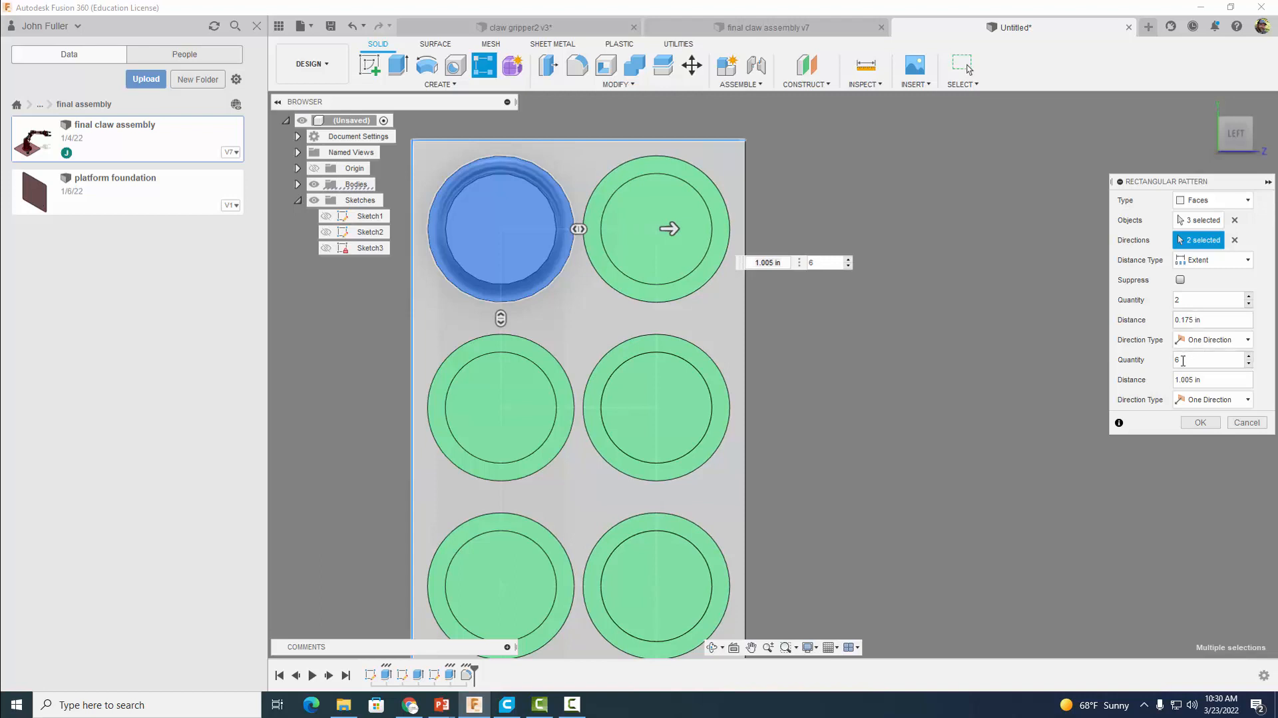
Try a lengthwise pattern distance of 1 in and check the peg spacing along the face.
left_click_drag(1203, 381, 1173, 386)
type("1")
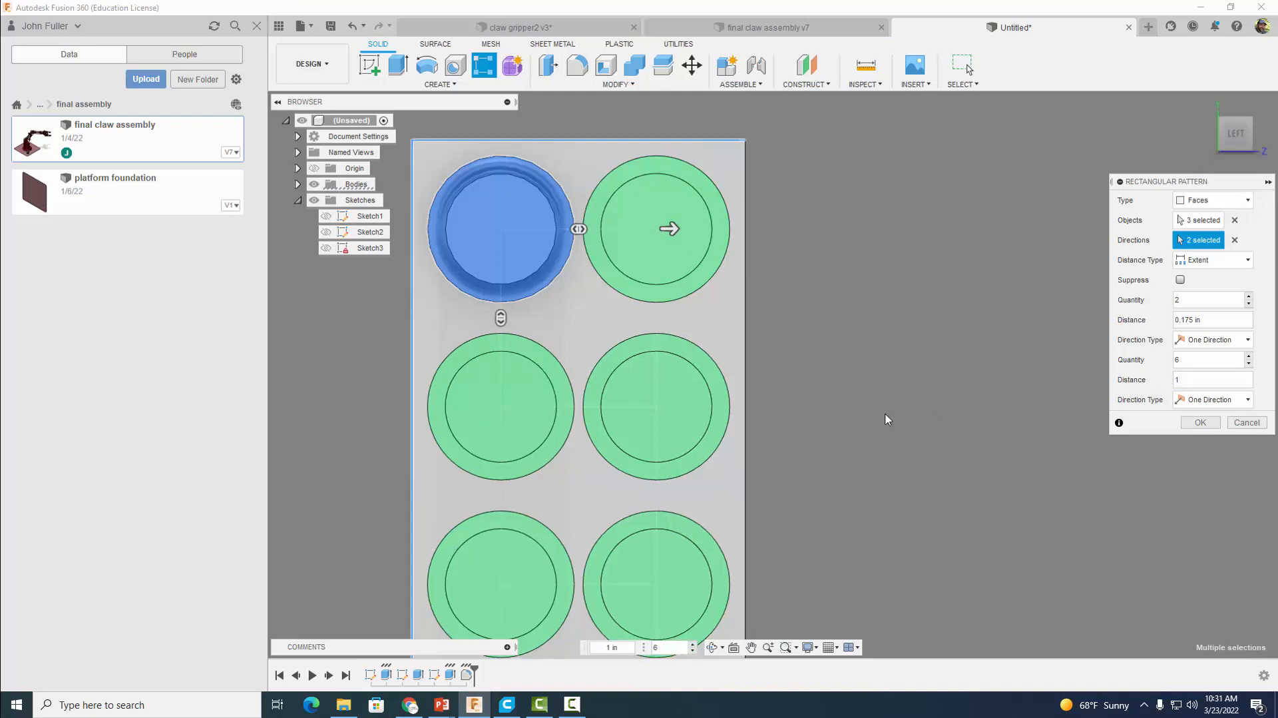
scroll(885, 414, "down", 1)
middle_click_drag(868, 404, 895, 72)
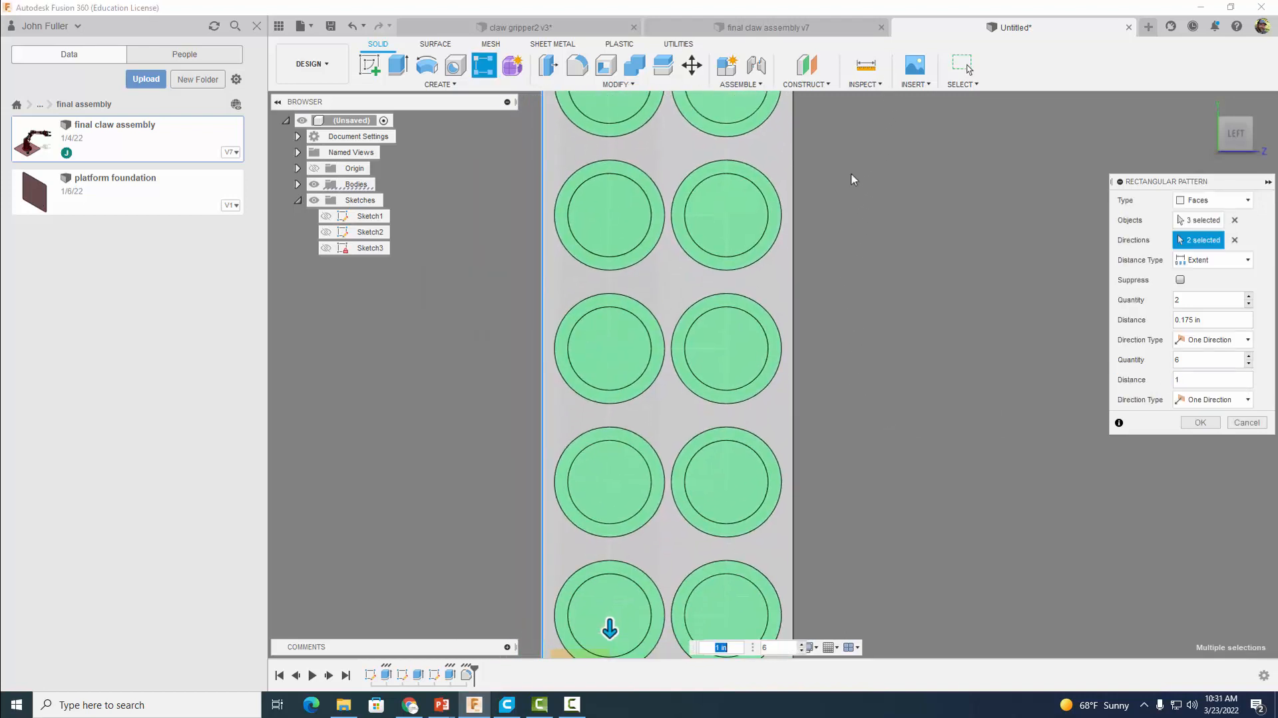
scroll(867, 215, "down", 2)
middle_click_drag(878, 255, 877, 479)
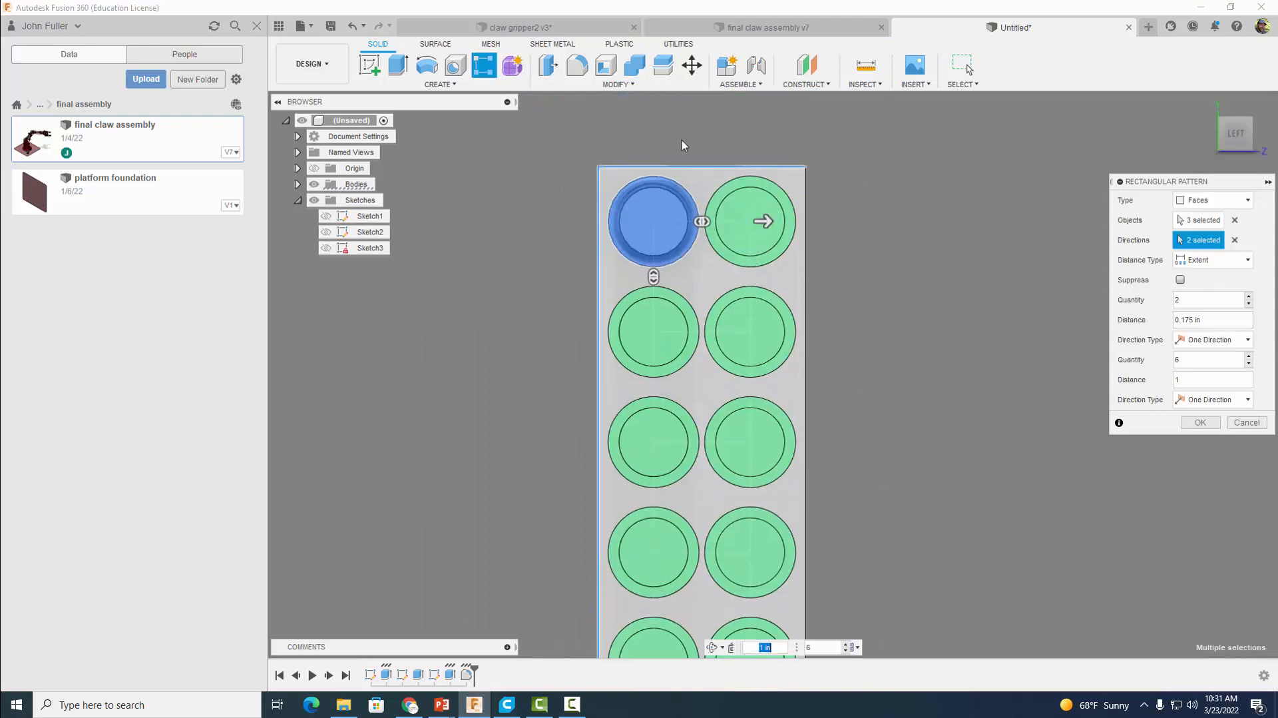
middle_click_drag(884, 409, 864, 349)
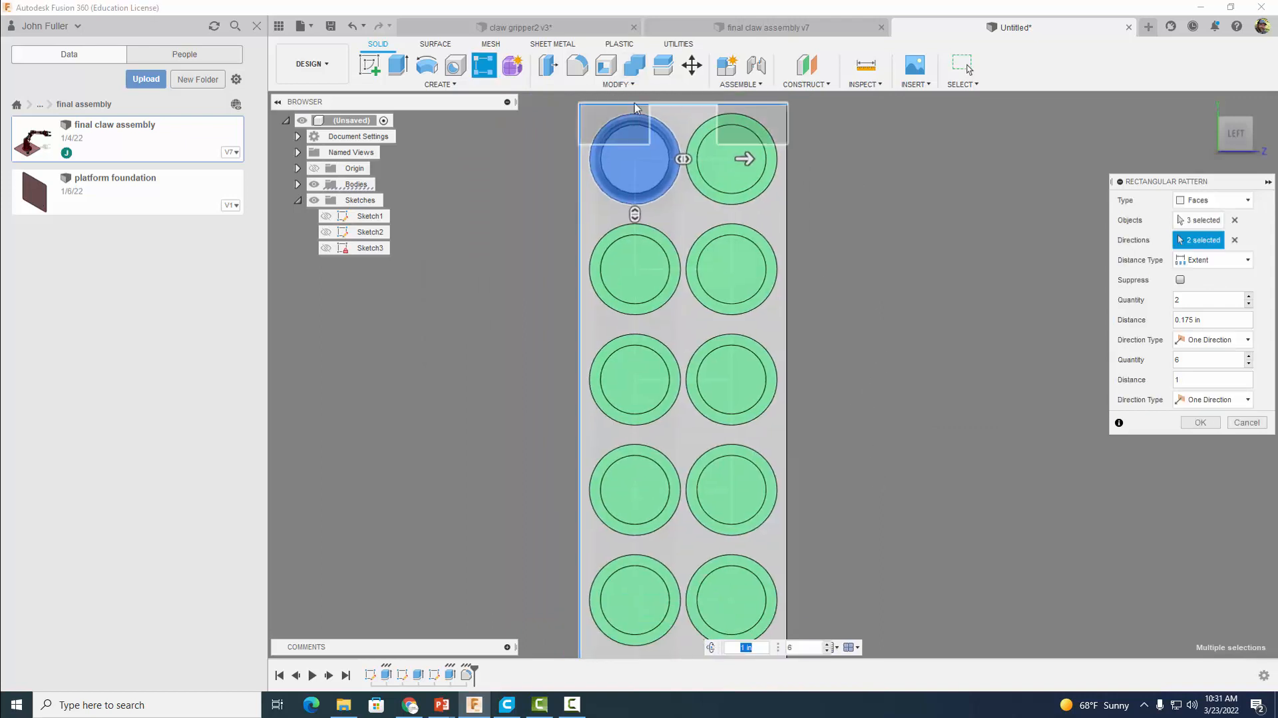
Stretch the pattern's lengthwise distance to about 1.048 in and complete the rectangular pattern.
scroll(903, 418, "down", 2)
middle_click_drag(909, 434, 848, 243)
left_click_drag(616, 482, 616, 502)
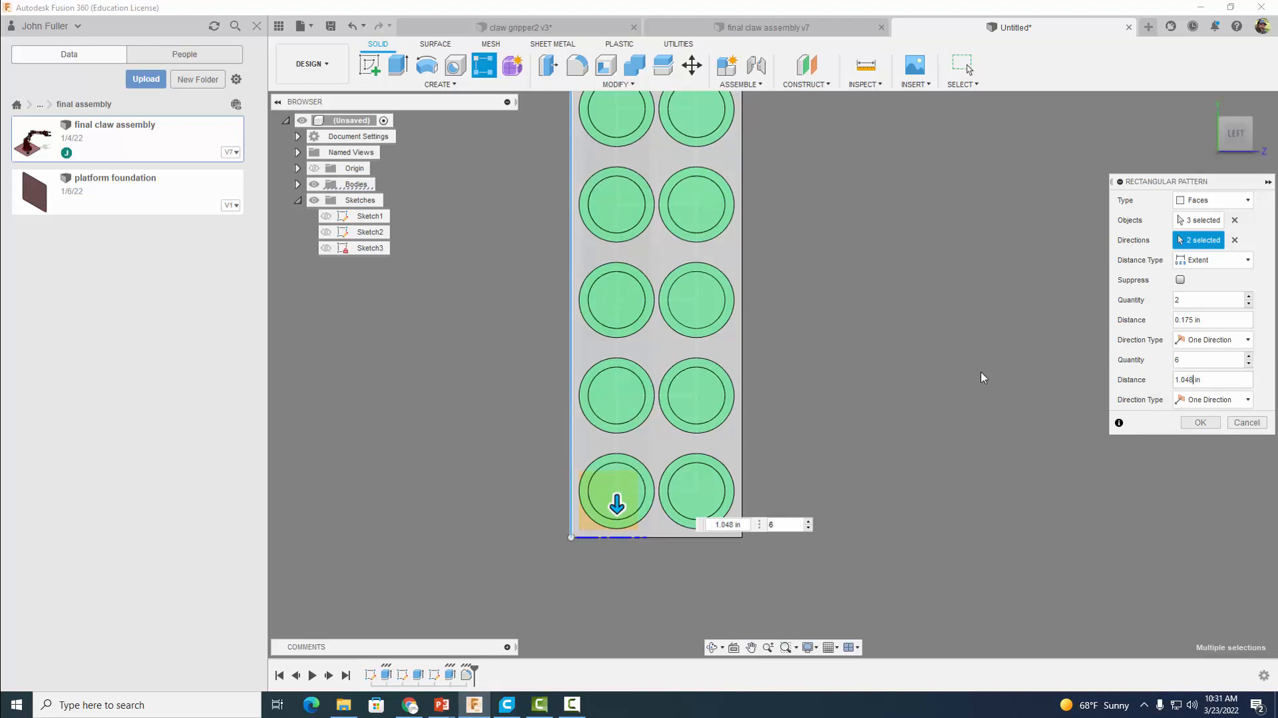
scroll(955, 382, "down", 2)
middle_click_drag(924, 361, 896, 438)
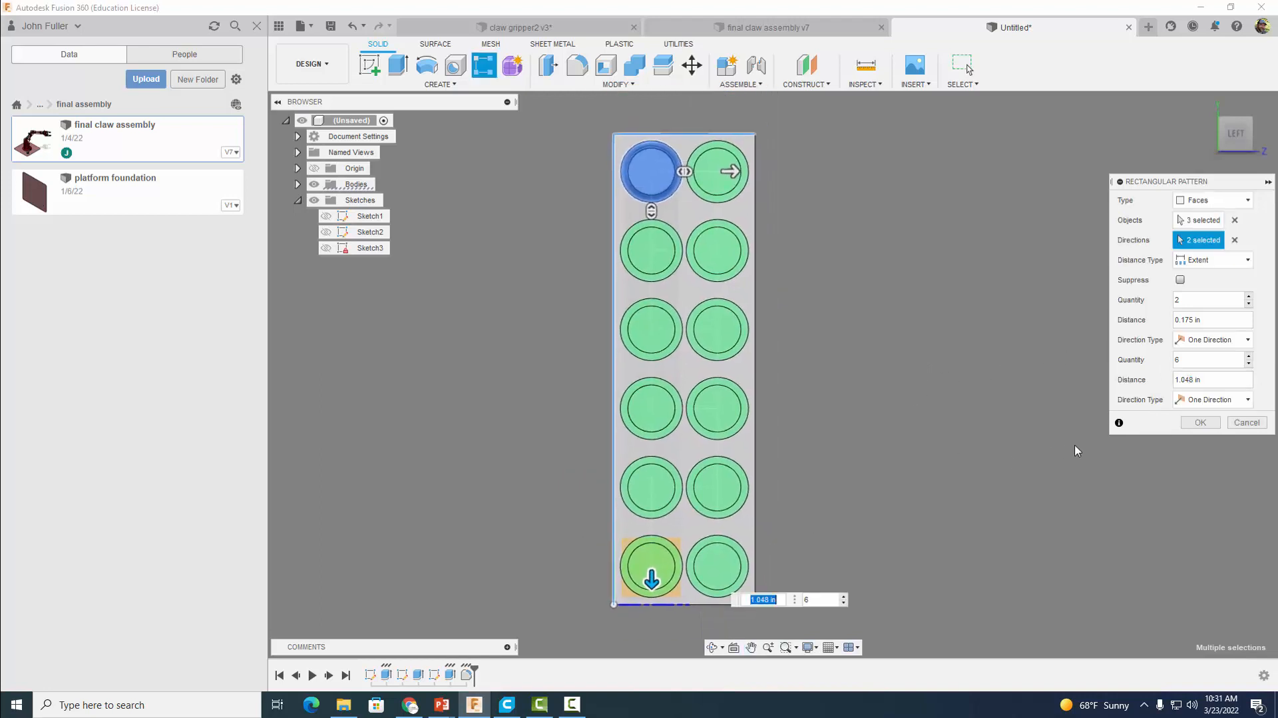
left_click(1204, 423)
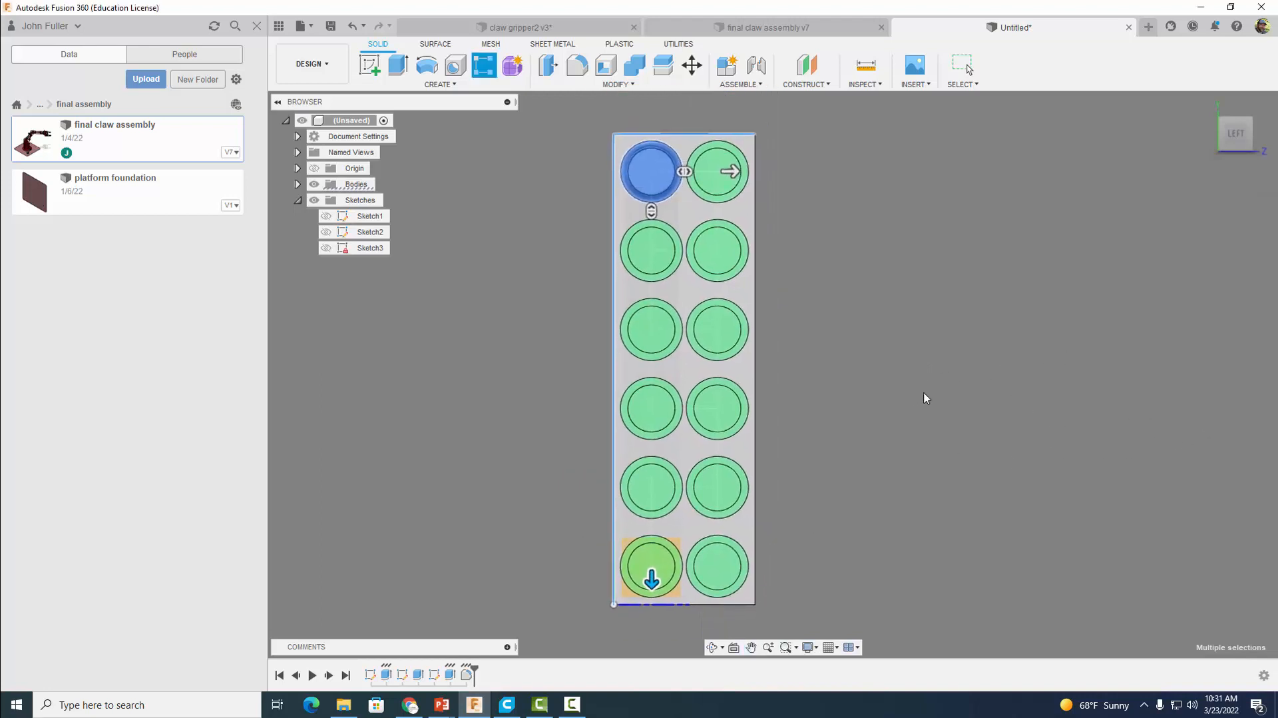
Apply a black appearance from the appearance library to the whole block body.
middle_click_drag(901, 399, 802, 428, "shift")
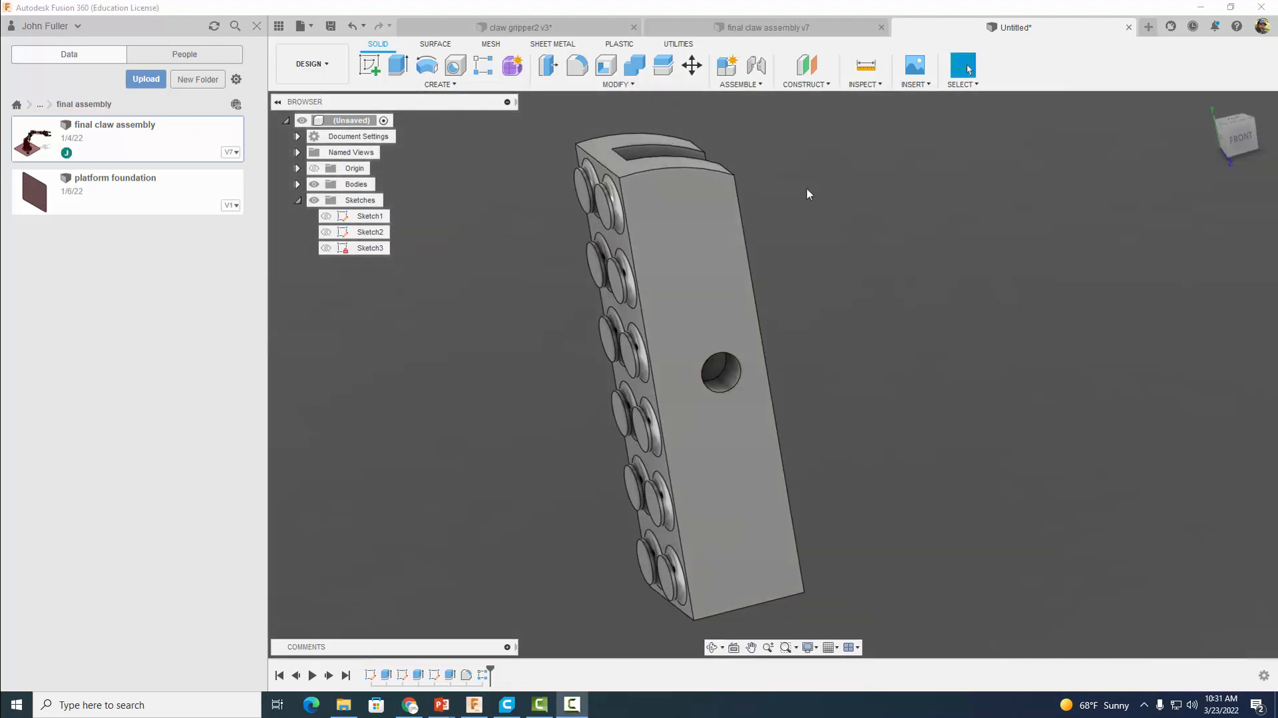
left_click(618, 85)
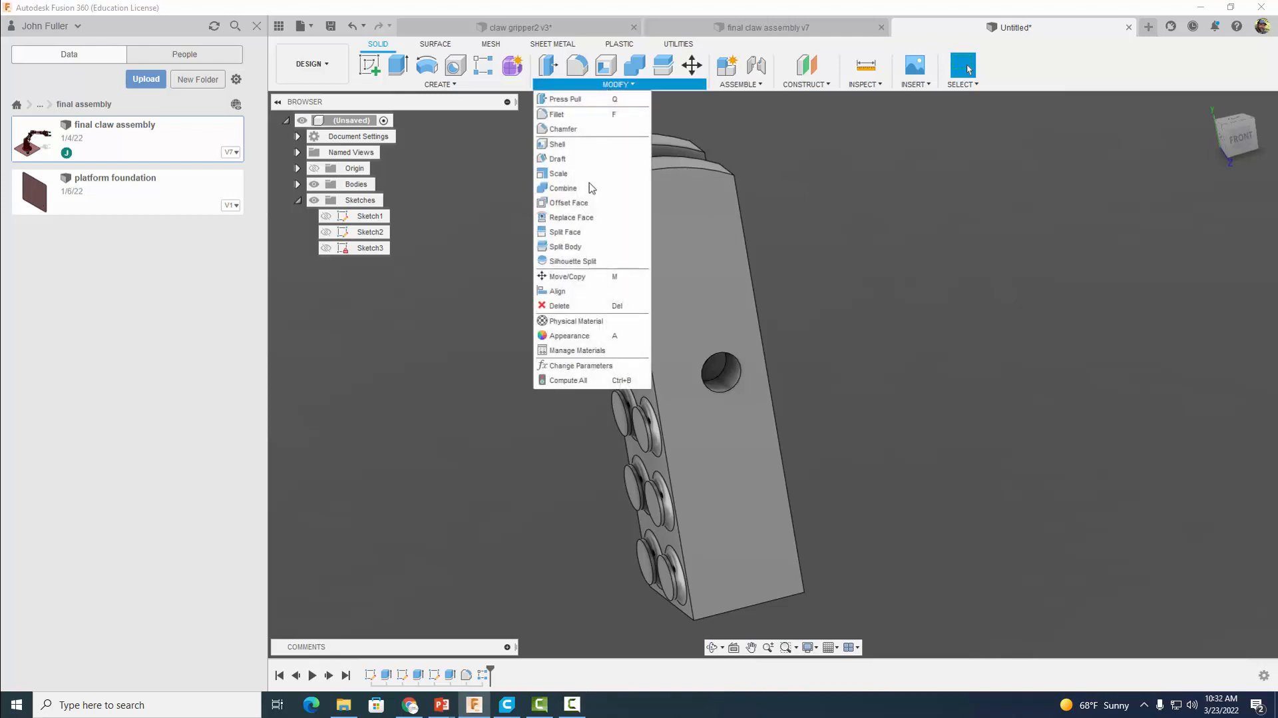
left_click(574, 339)
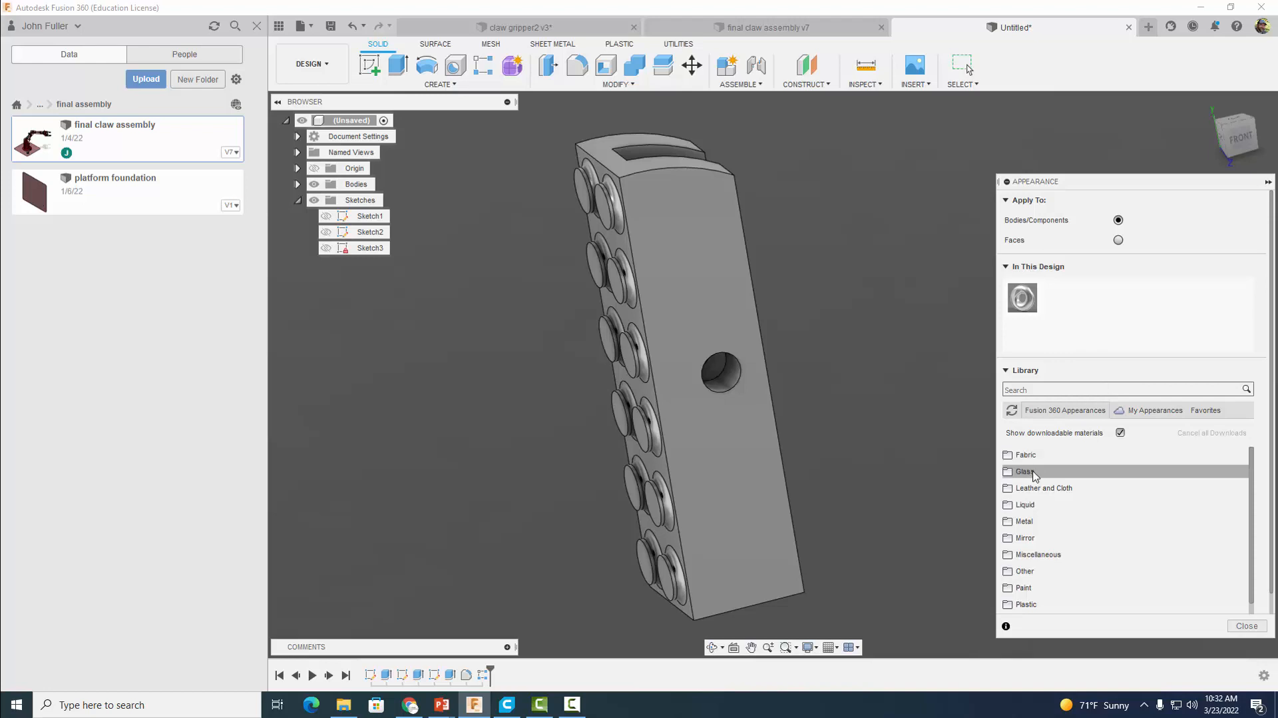
left_click(1025, 587)
scroll(1031, 552, "down", 2)
left_click(1029, 493)
left_click_drag(1039, 513, 770, 473)
left_click(1239, 627)
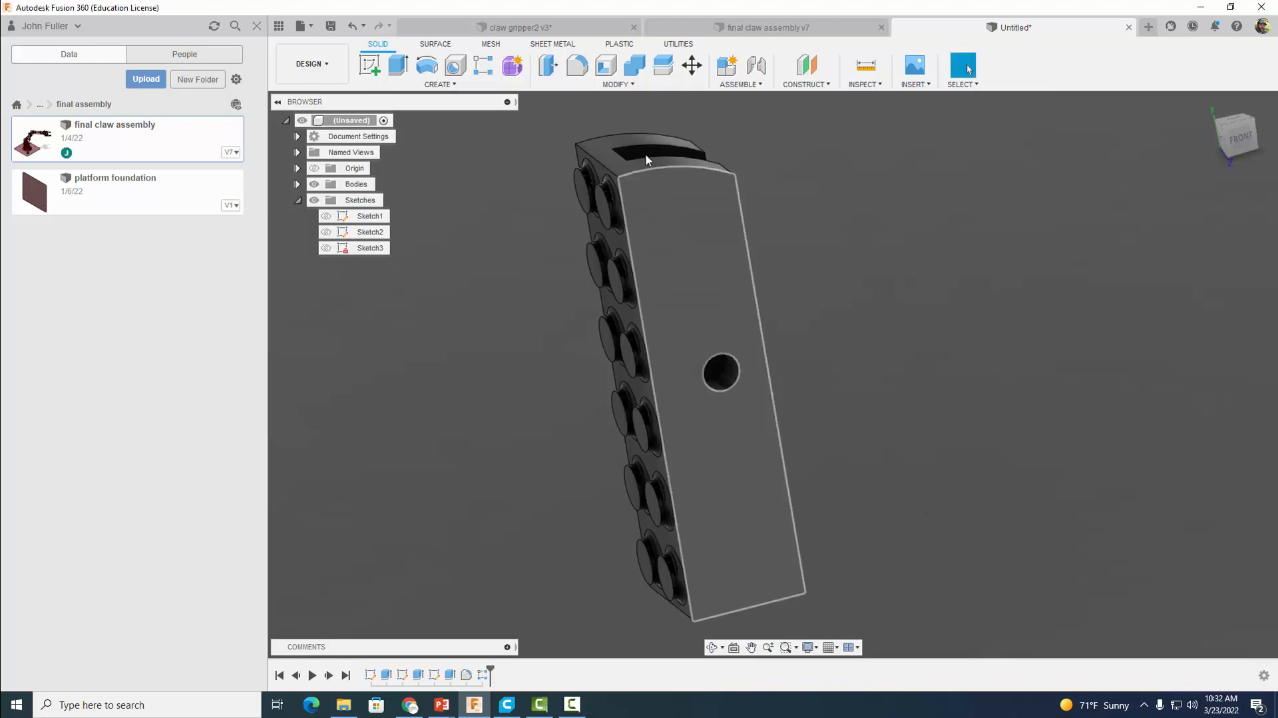
Assign the Rubber physical material from the library's Plastic category to the block body.
left_click(616, 84)
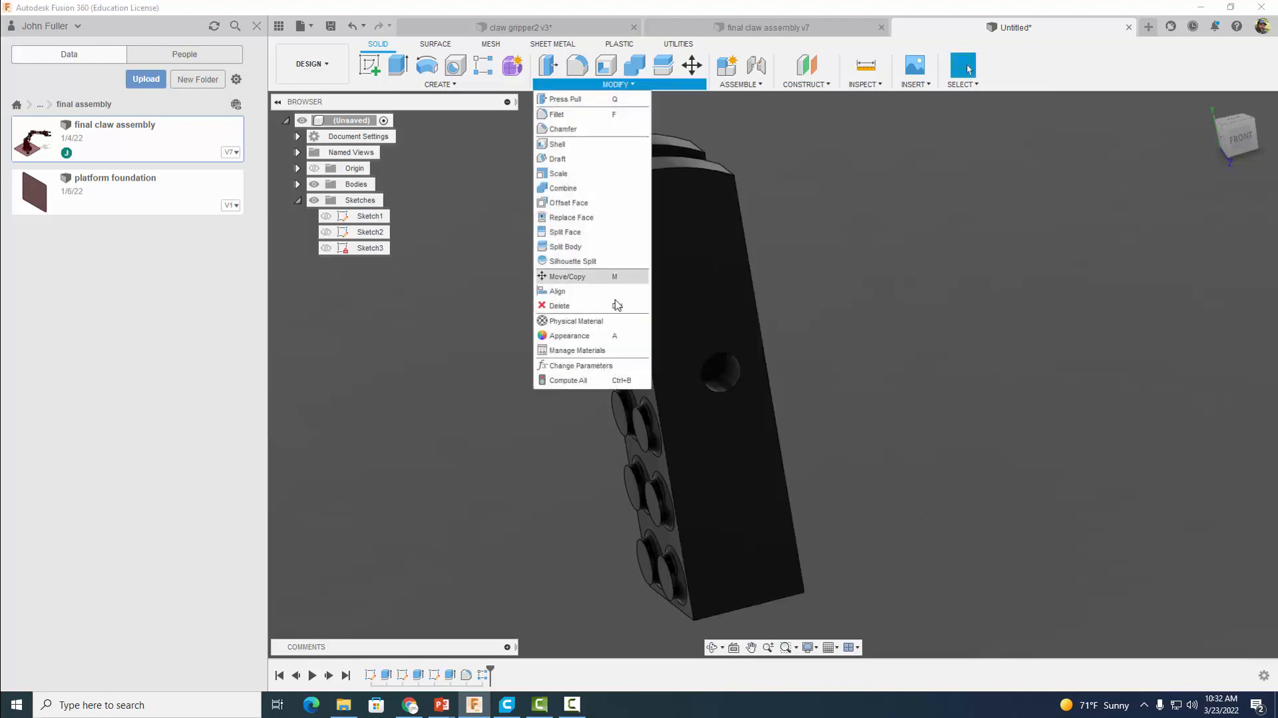
left_click(583, 322)
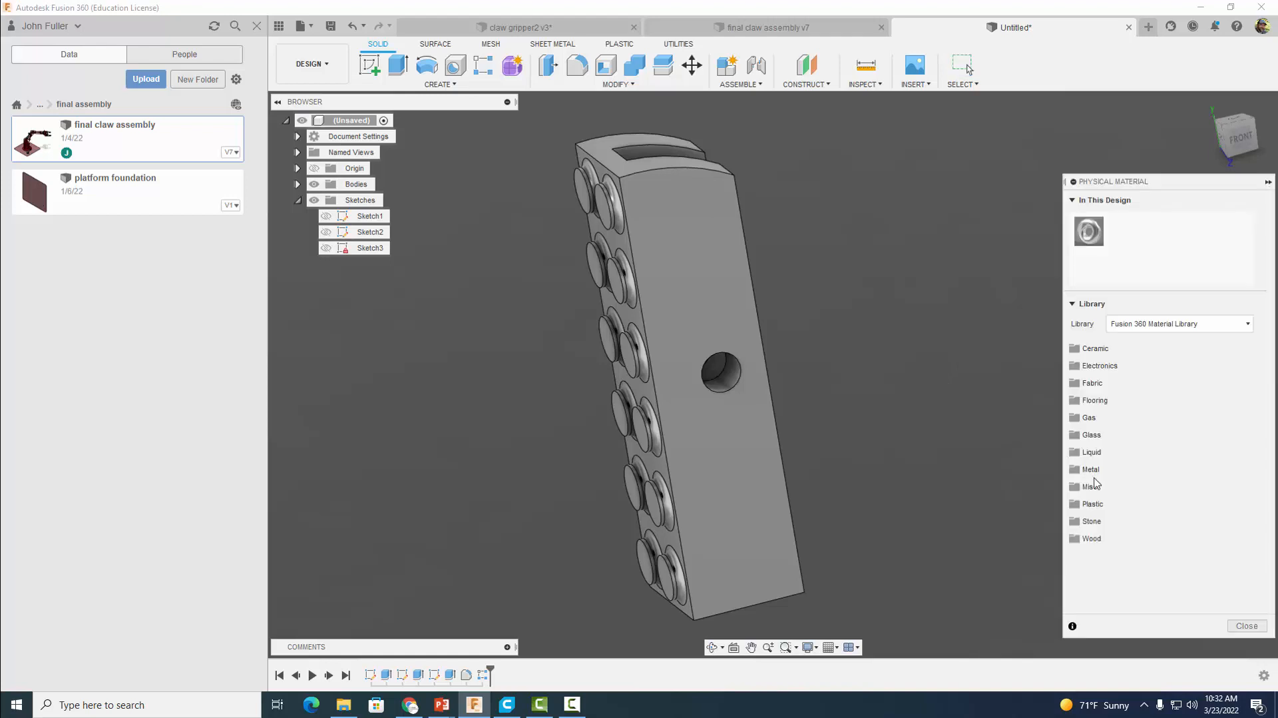
left_click(1092, 506)
scroll(1116, 486, "down", 5)
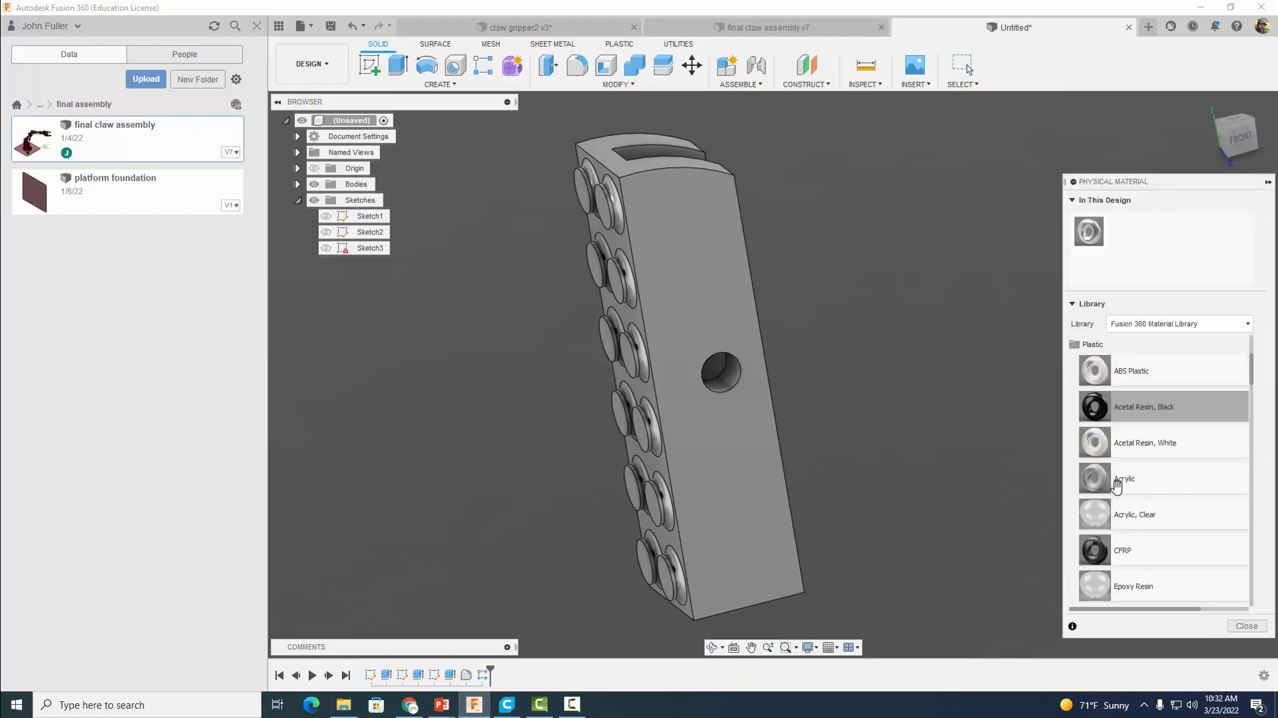
scroll(1119, 488, "down", 8)
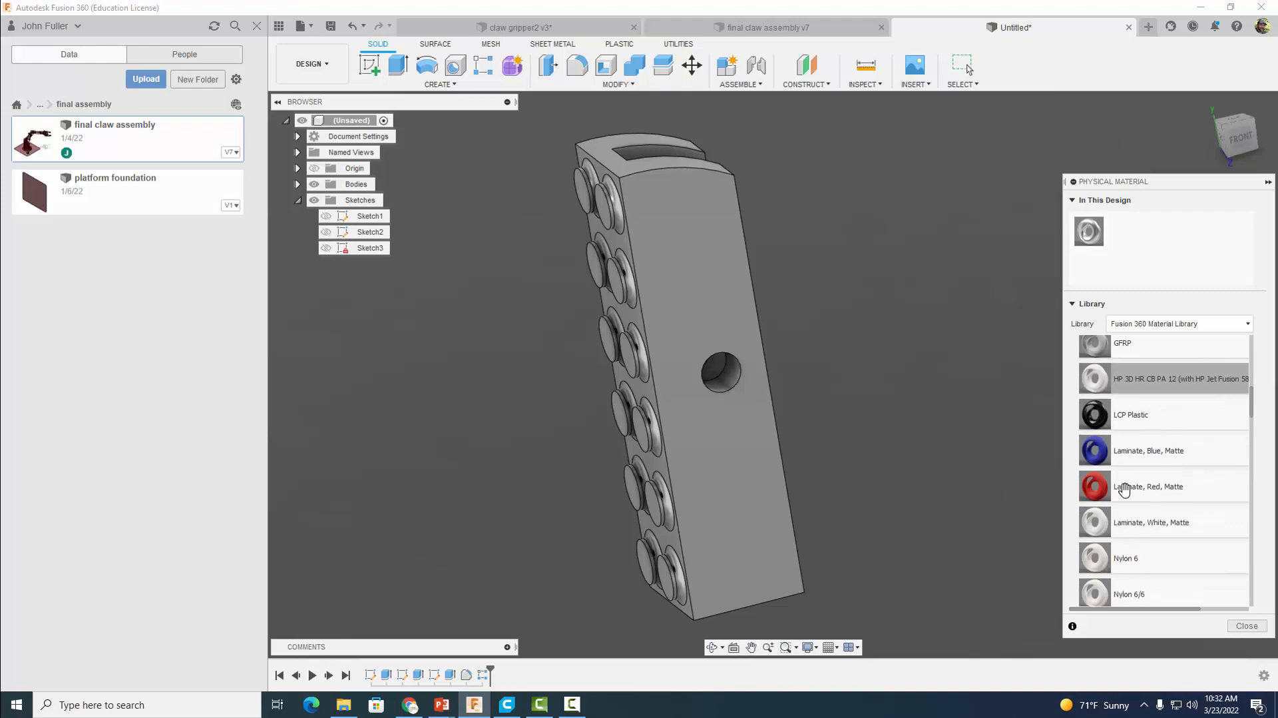
scroll(1124, 489, "down", 6)
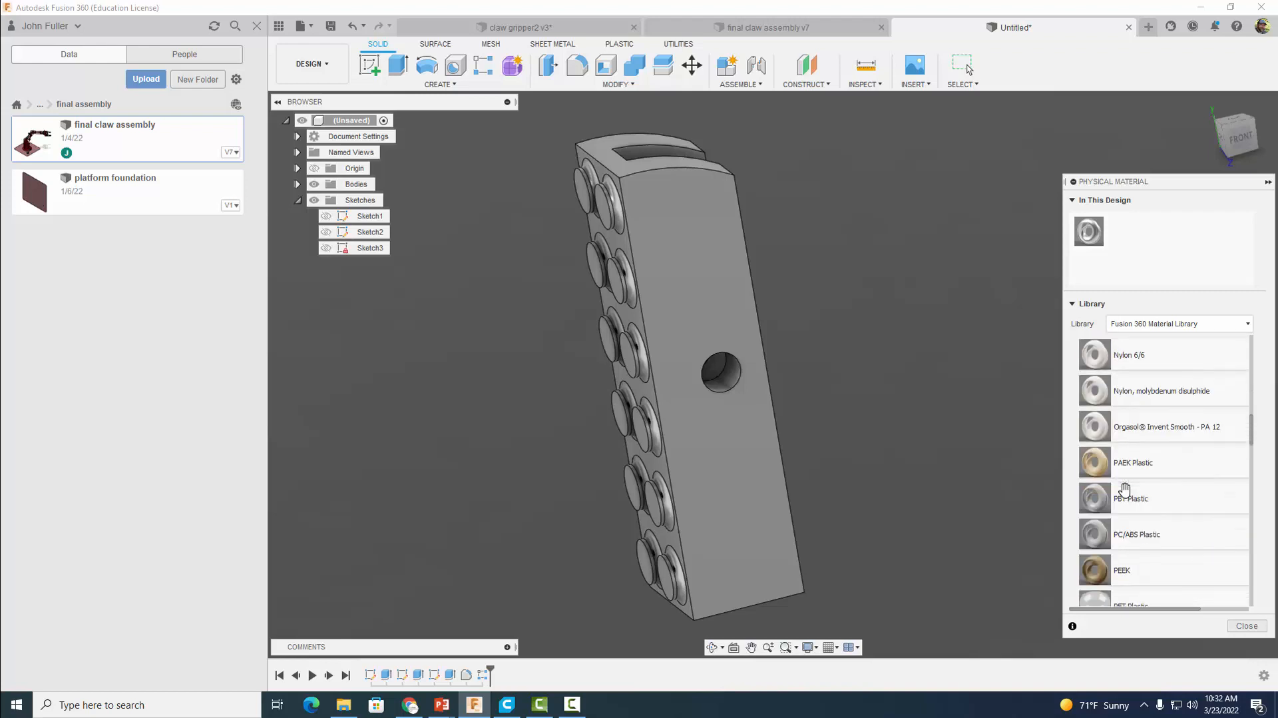
scroll(1123, 489, "down", 5)
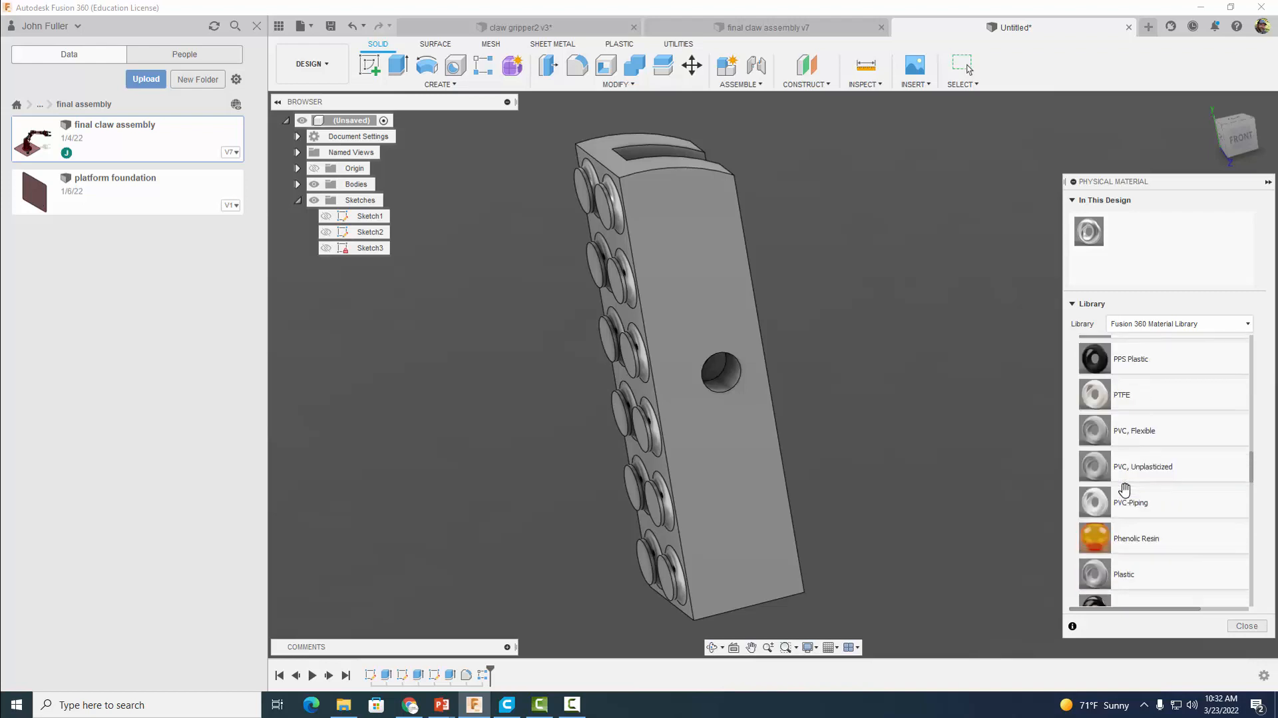
scroll(1124, 490, "down", 6)
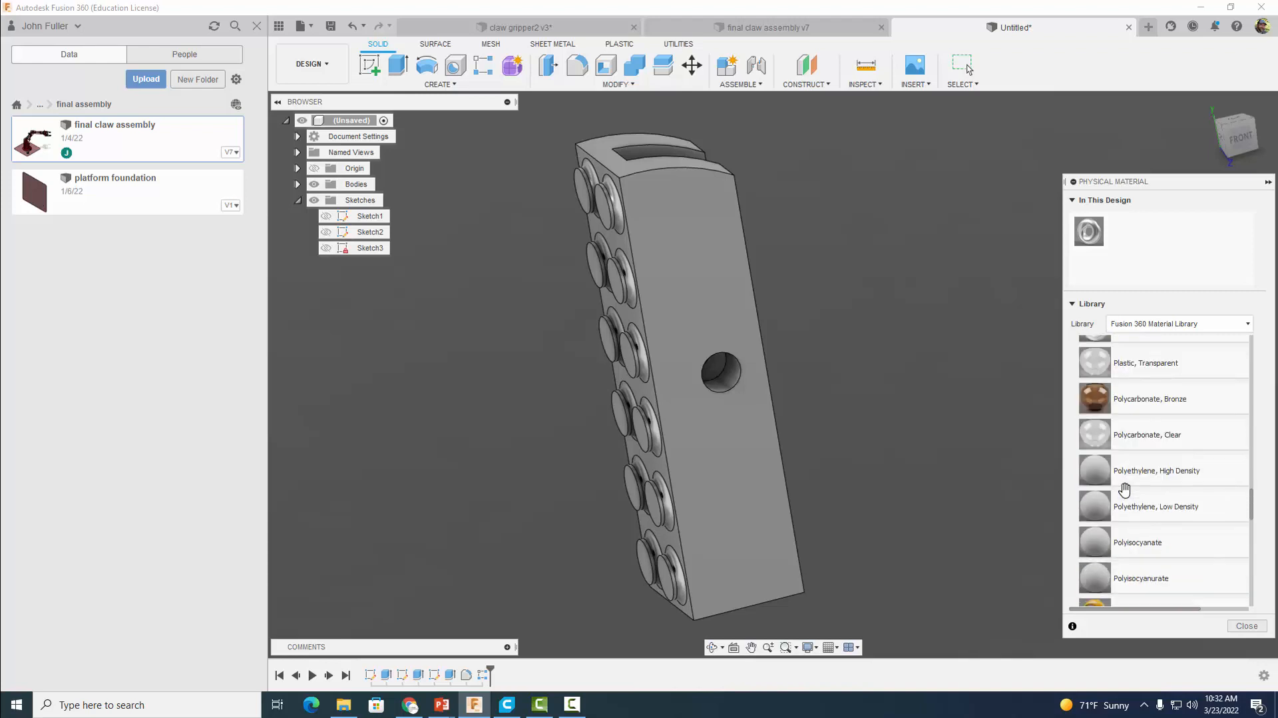
scroll(1124, 489, "down", 6)
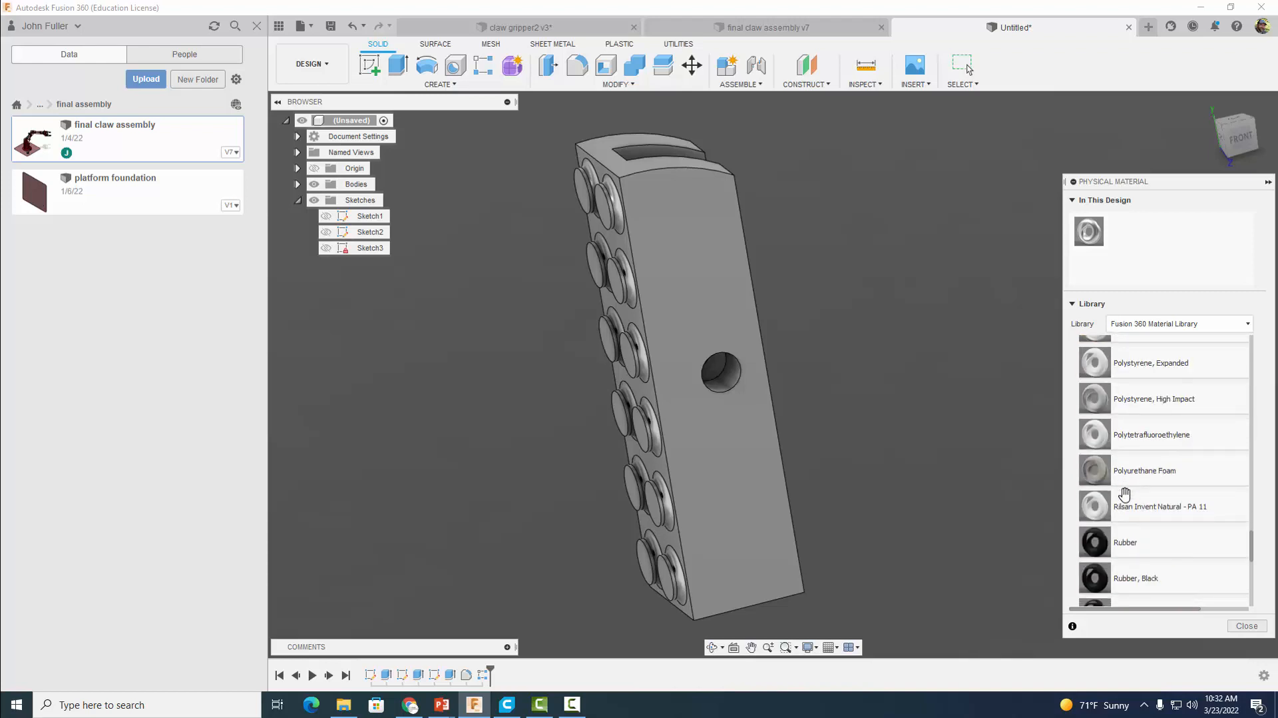
left_click_drag(935, 548, 745, 517)
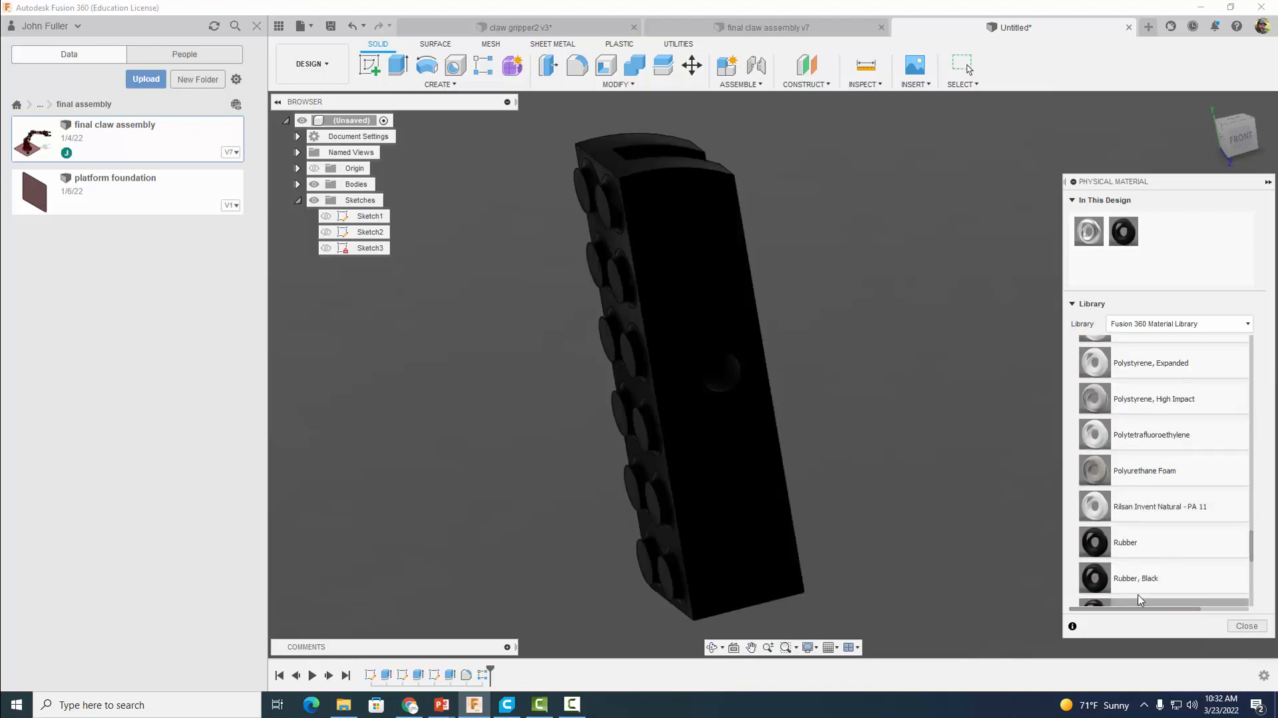
left_click(1247, 626)
middle_click_drag(1069, 541, 985, 402, "shift")
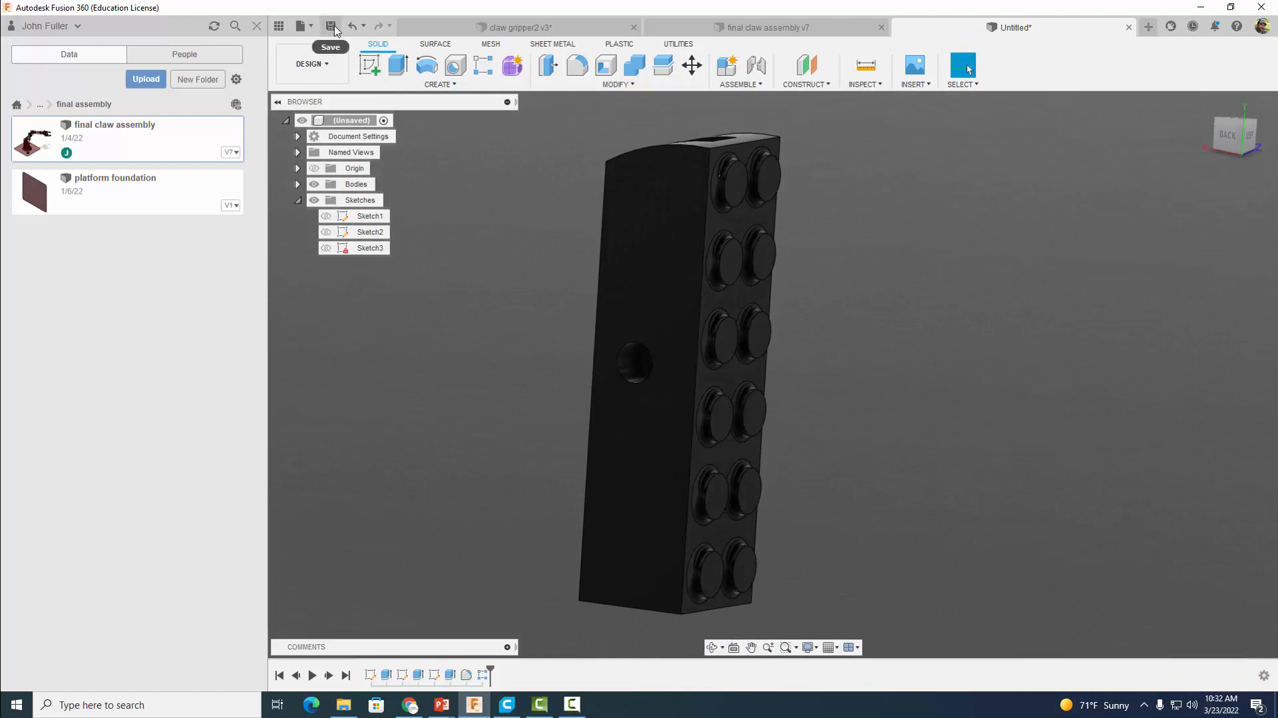